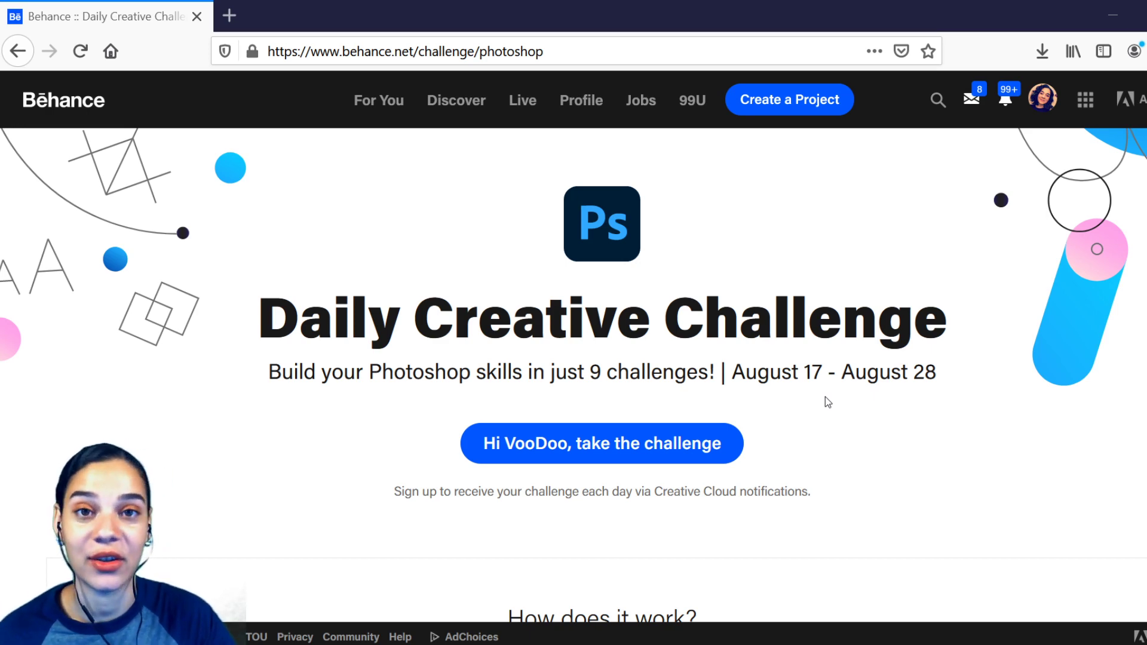
# - Browse the Photoshop Daily Creative Challenge page to read how it works and see the Moodboard, Emblem Design and Mockup challenges
pyautogui.scroll(-5, 842, 429)
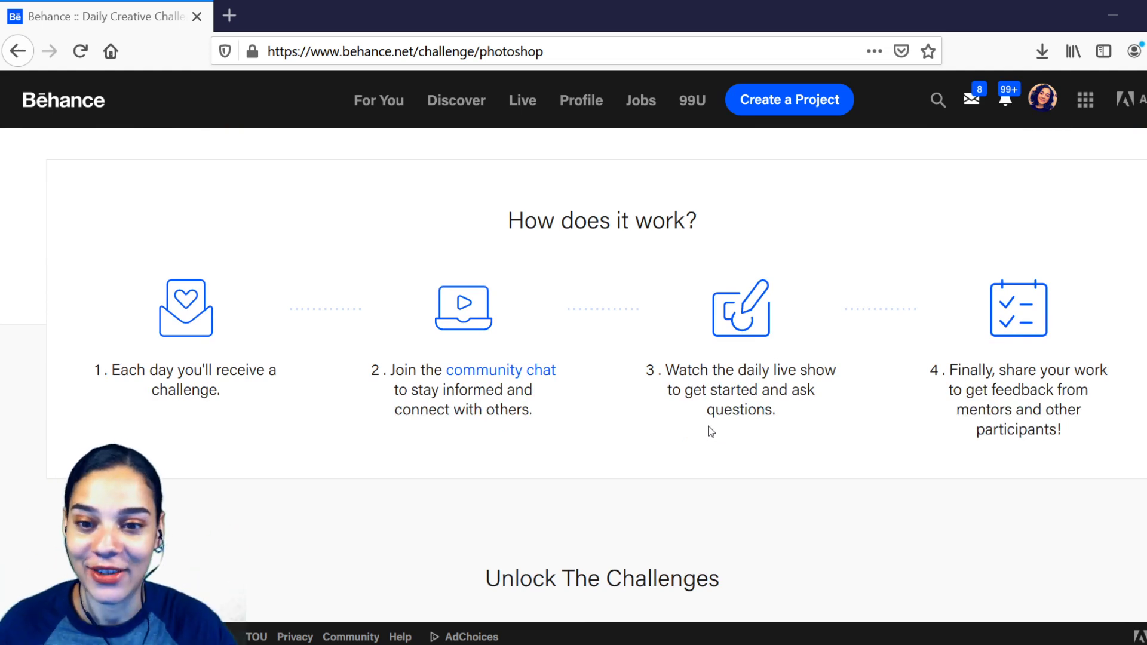
pyautogui.scroll(-6, 683, 287)
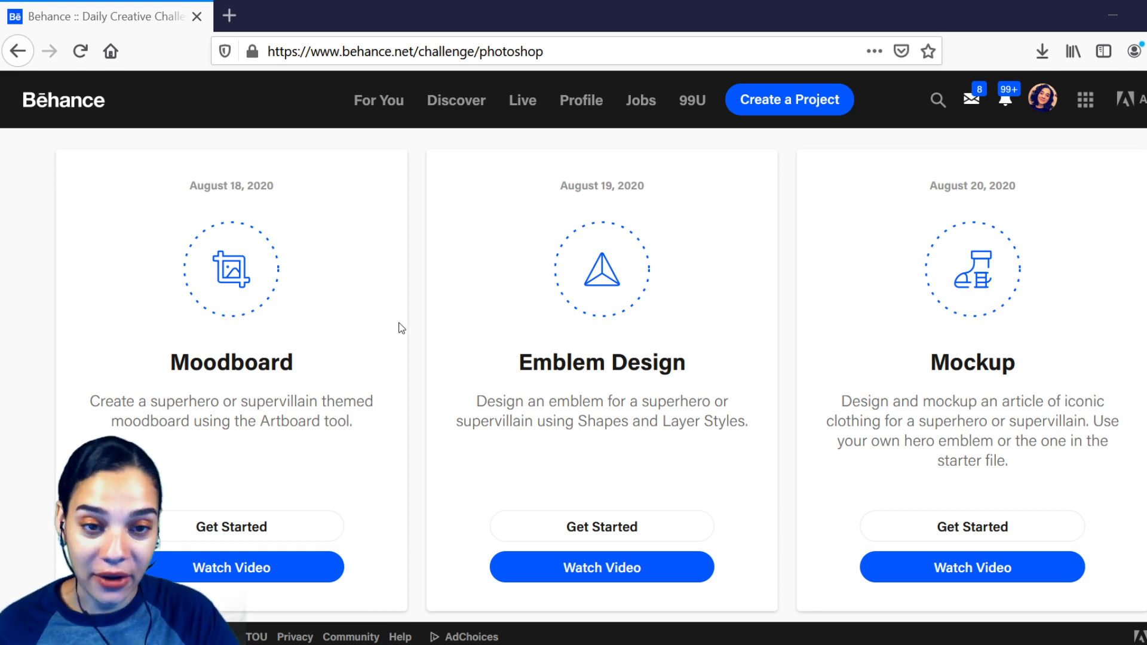
pyautogui.scroll(-5, 955, 415)
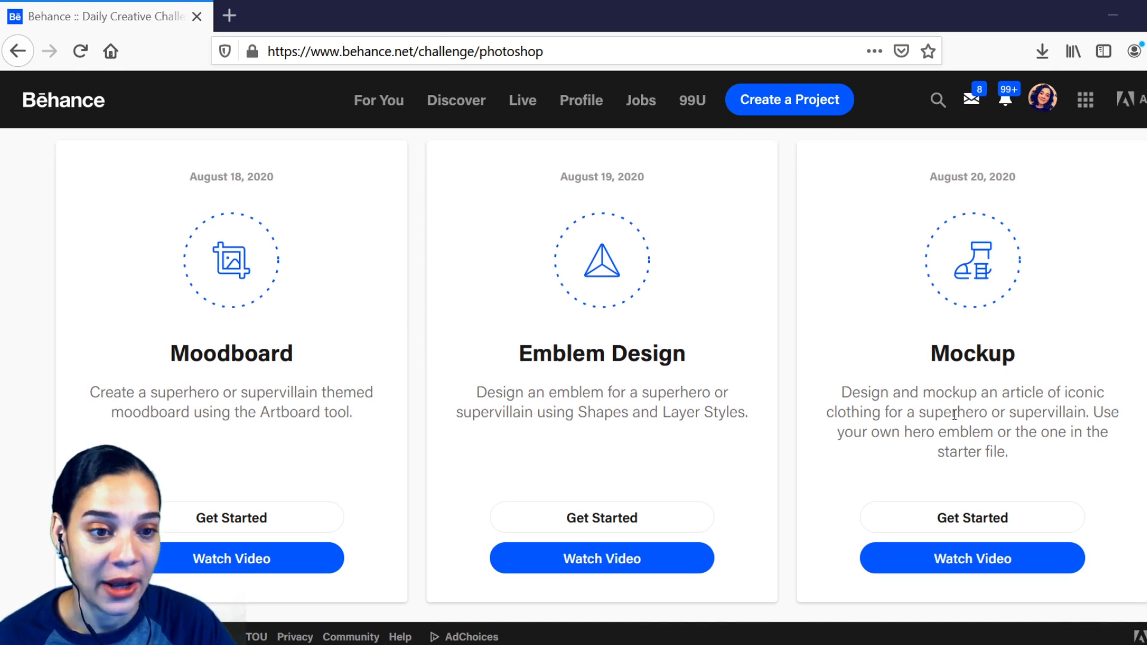
pyautogui.scroll(5, 949, 409)
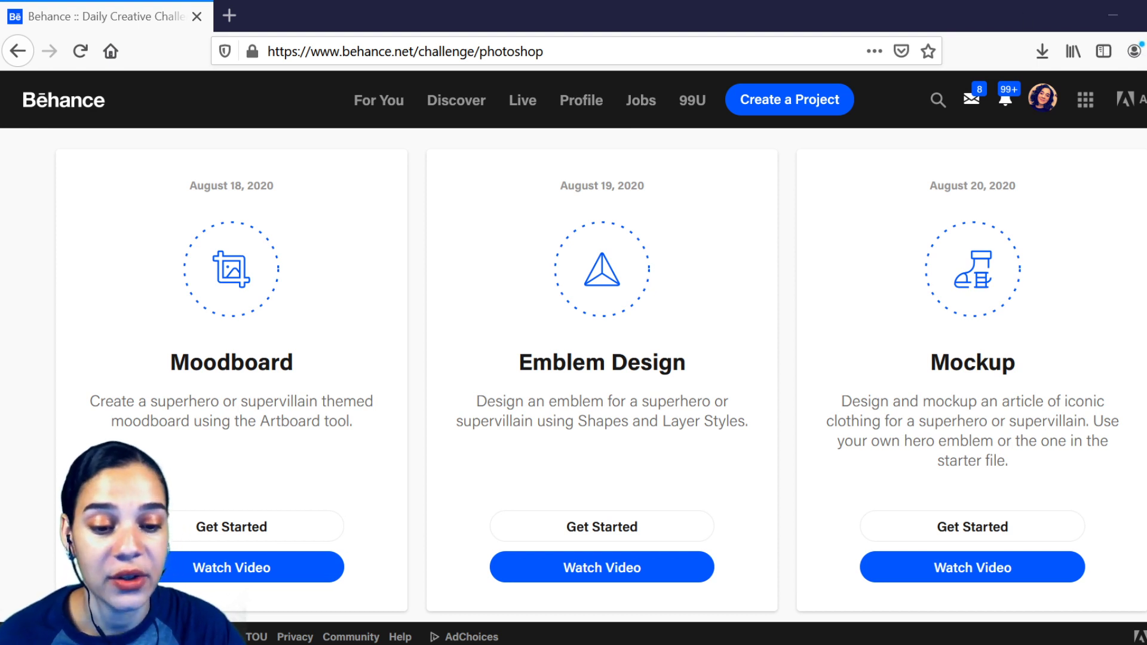
# - Switch to Photoshop and select the INFO group in Starter_File_3.psd while looking over the mask template
pyautogui.hotkey('alt', 'Tab')
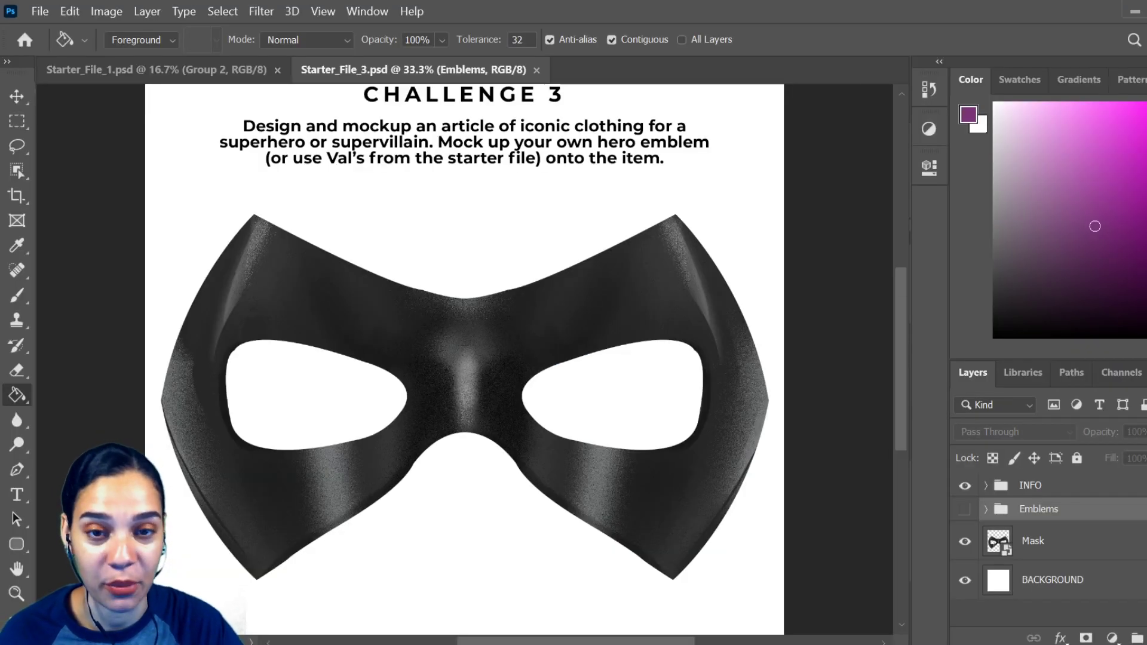
pyautogui.click(1079, 487)
pyautogui.hotkey('ctrl', '-')
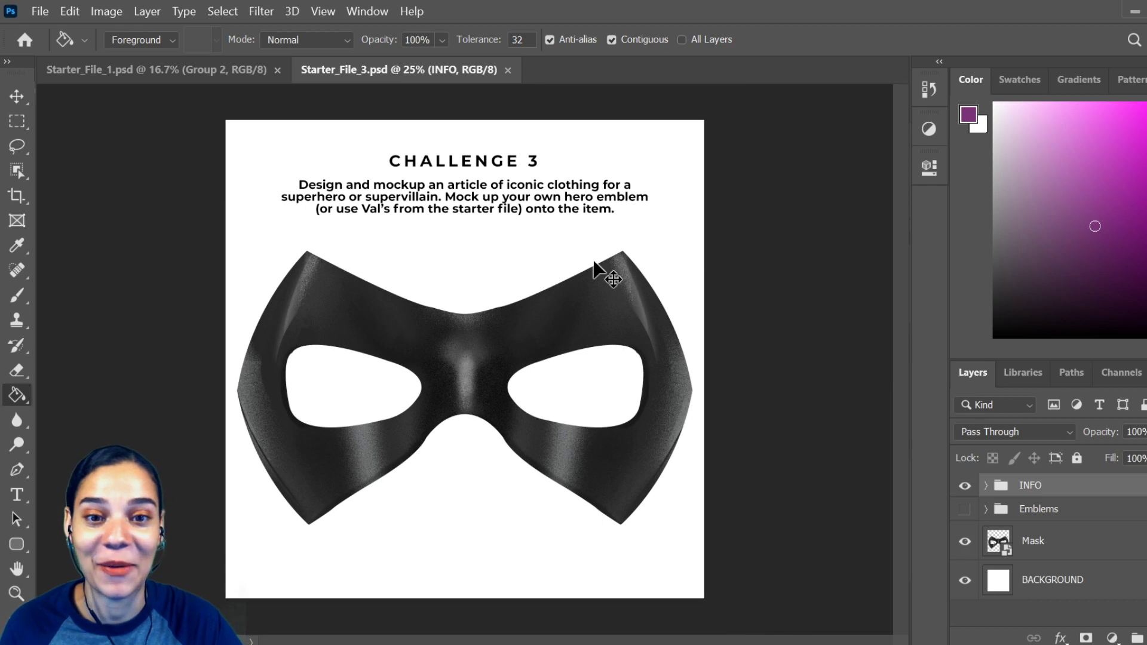
pyautogui.hotkey('ctrl', '+')
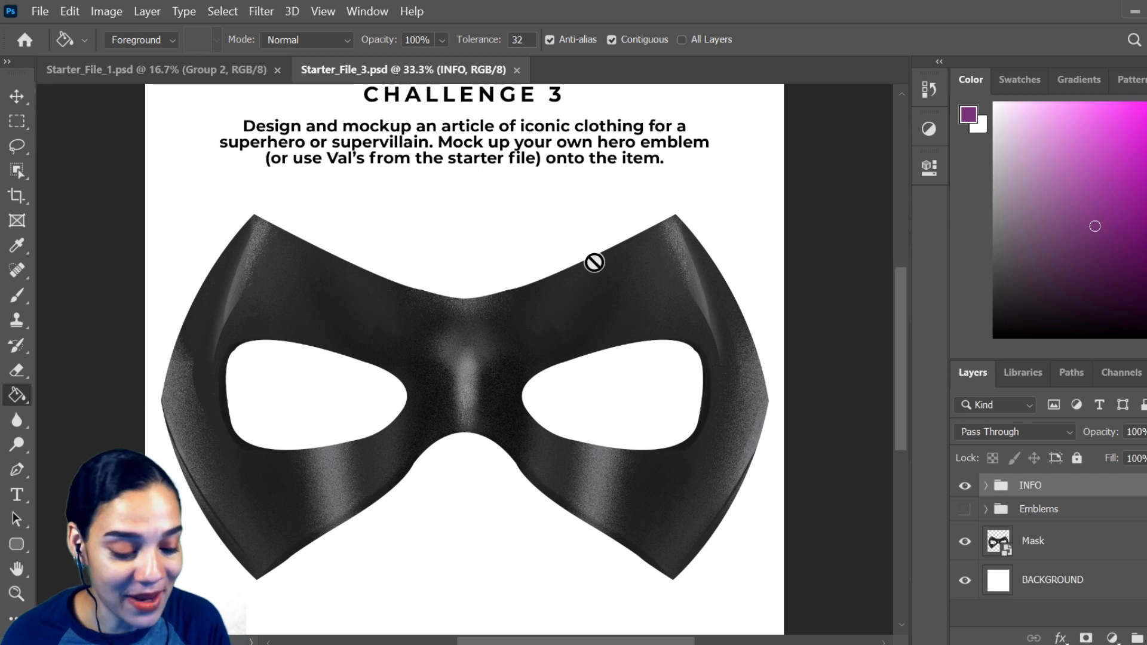
# - Toggle the visibility of the Emblems group on and off to preview the supplied emblems, leaving it hidden
pyautogui.click(965, 510)
pyautogui.click(965, 510)
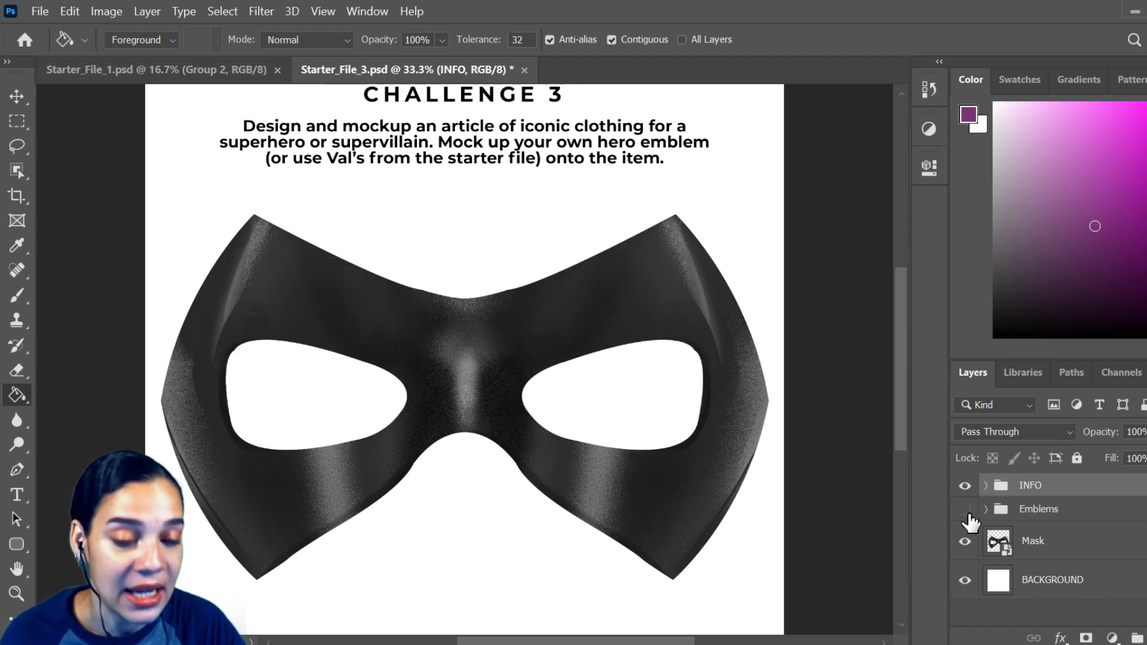
pyautogui.click(965, 509)
pyautogui.click(965, 509)
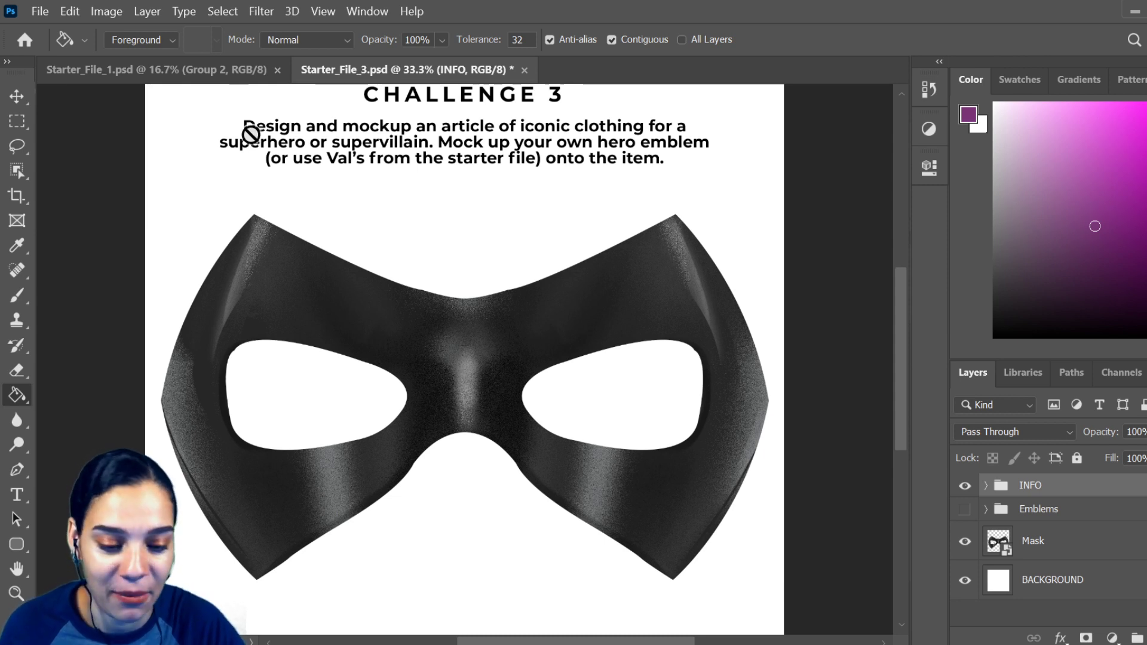
# - Switch to Starter_File_1.psd and examine the gold shield emblem on the FINISHED artboard up close
pyautogui.click(241, 72)
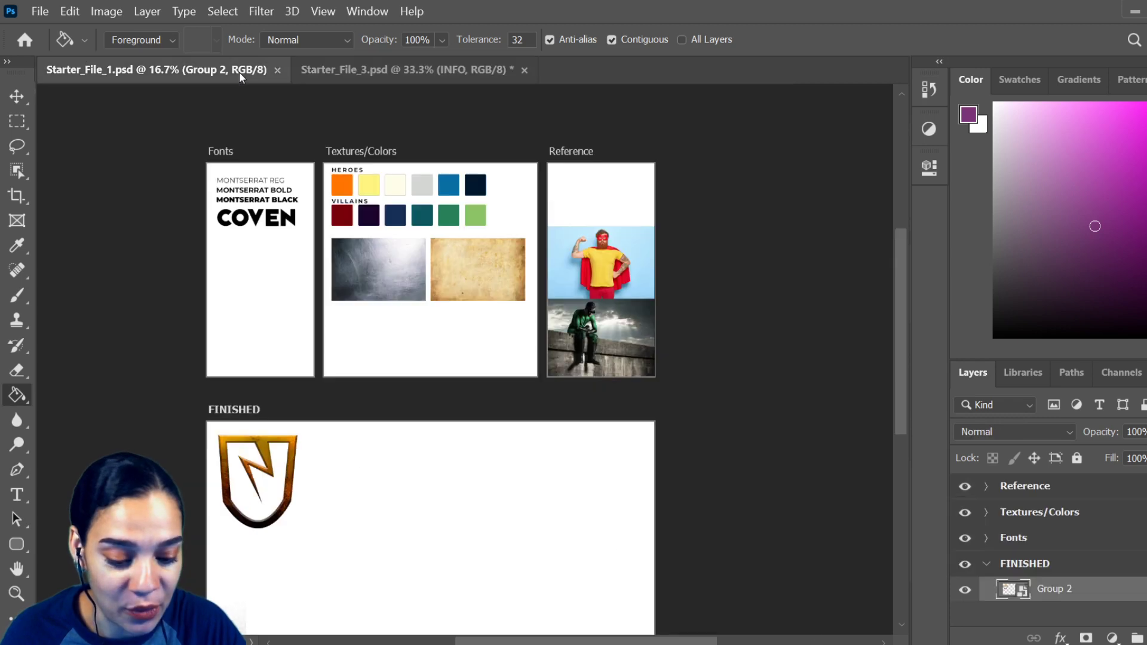
pyautogui.hotkey('ctrl', '+')
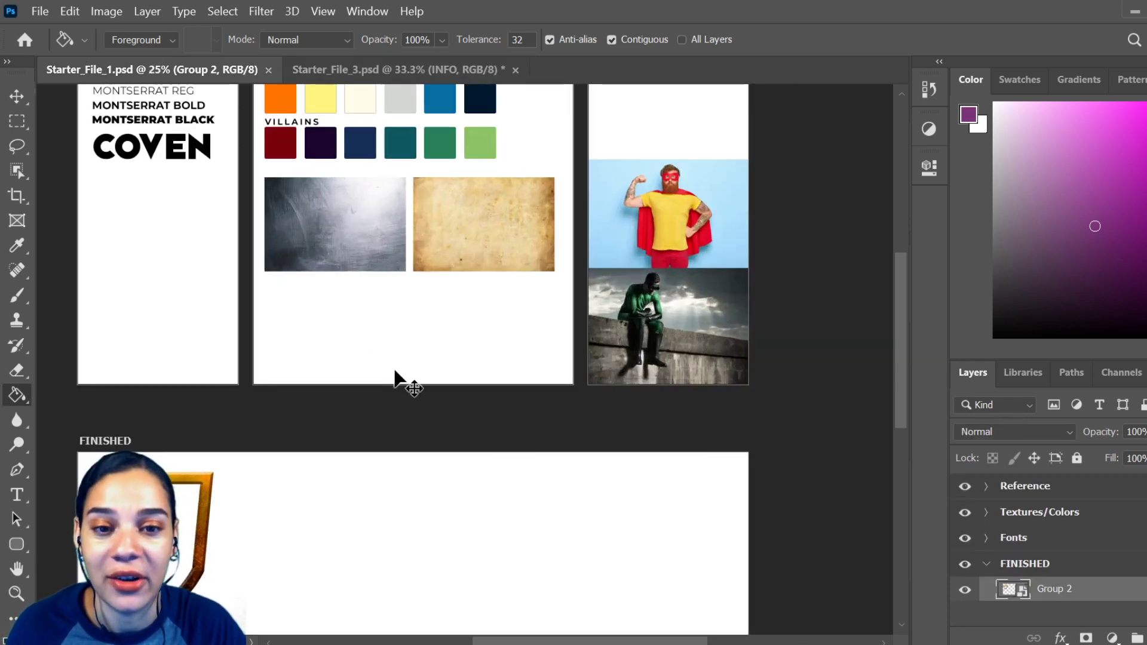
pyautogui.moveTo(507, 530); pyautogui.dragTo(535, 320)
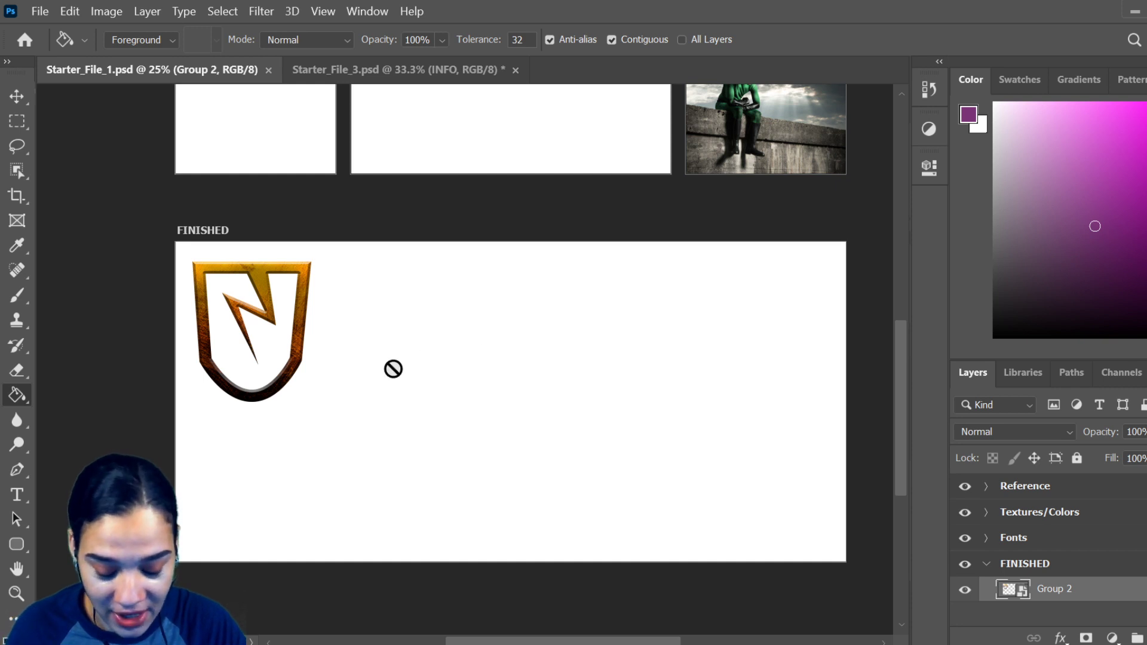
pyautogui.hotkey('ctrl', '+')
pyautogui.moveTo(157, 309); pyautogui.dragTo(179, 297)
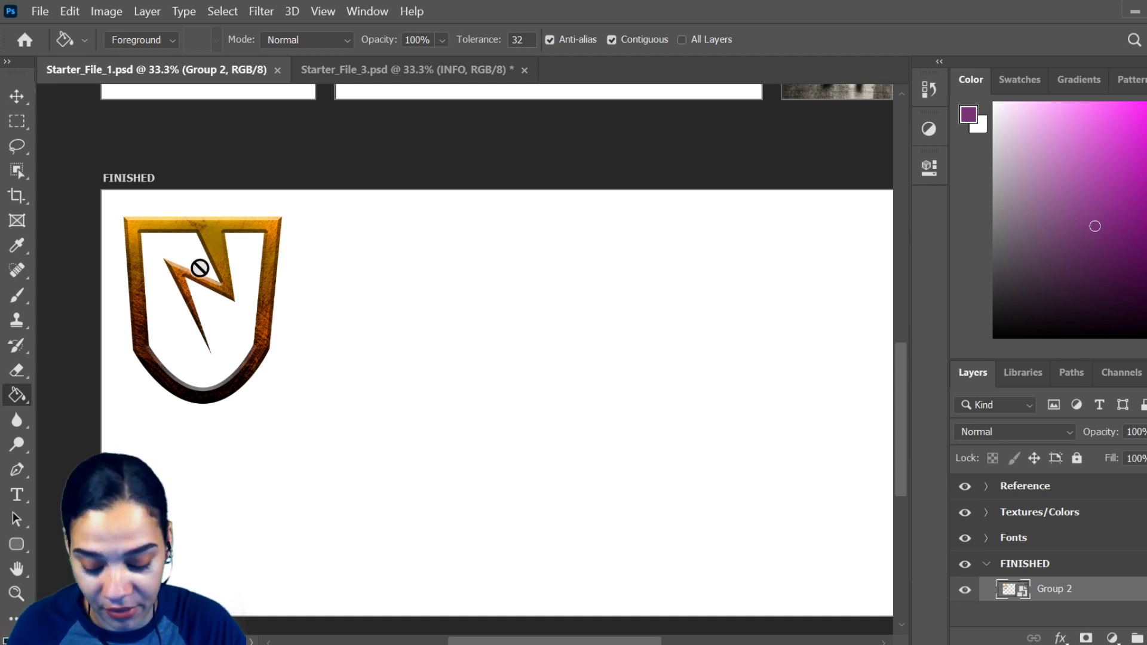
# - Examine the moodboard's Fonts, Textures/Colors and Reference artboards, including the hero and villain palettes
pyautogui.hotkey('ctrl', '-')
pyautogui.hotkey('ctrl', '-')
pyautogui.hotkey('ctrl', '-')
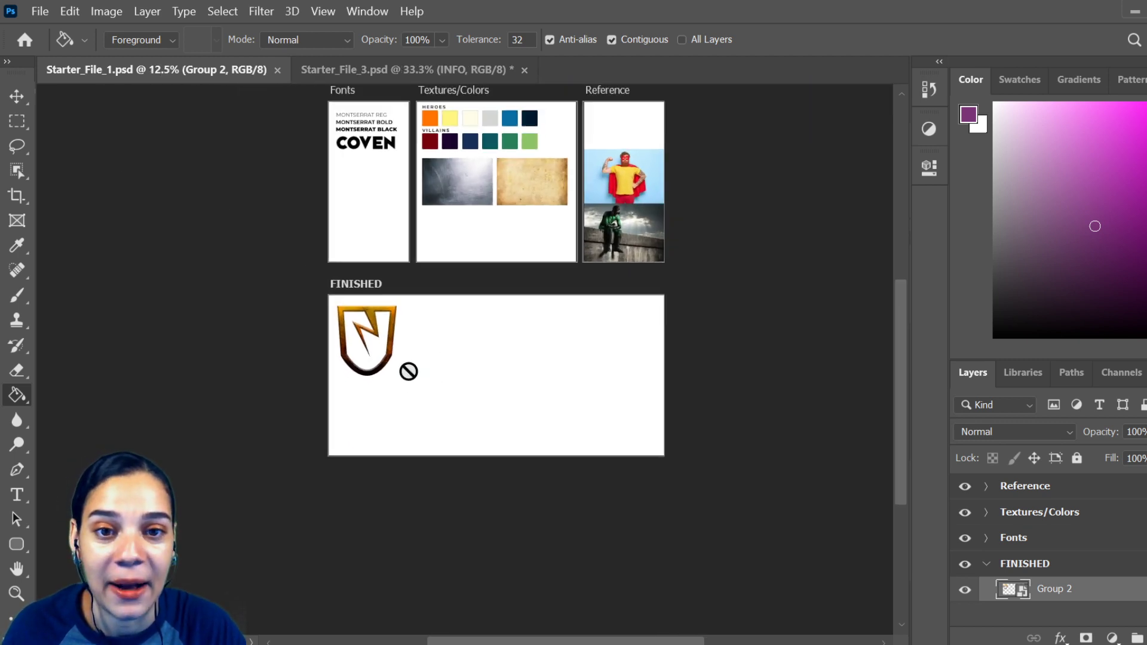
pyautogui.hotkey('ctrl', '+')
pyautogui.moveTo(479, 251); pyautogui.dragTo(578, 348)
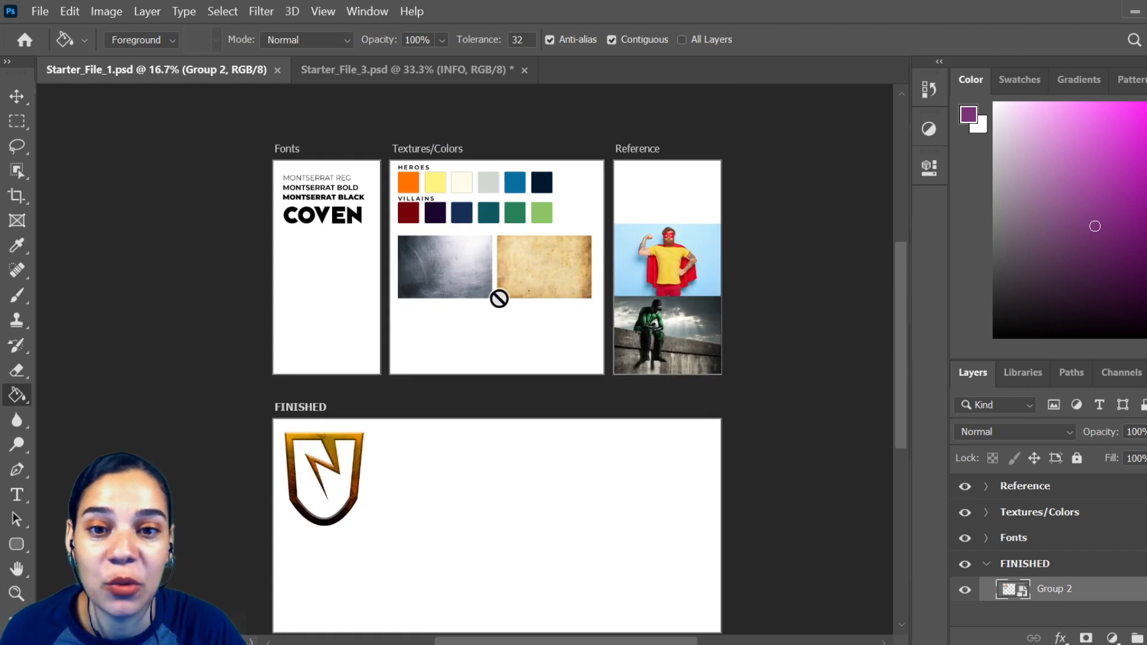
pyautogui.hotkey('ctrl', '+')
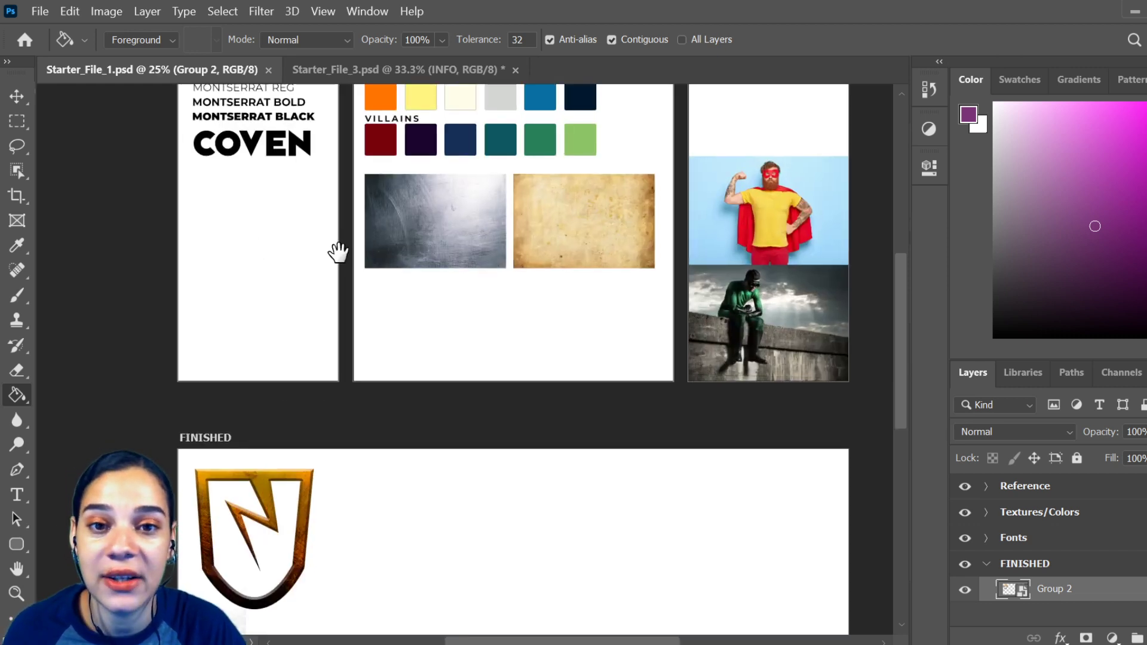
pyautogui.moveTo(335, 248); pyautogui.dragTo(302, 336)
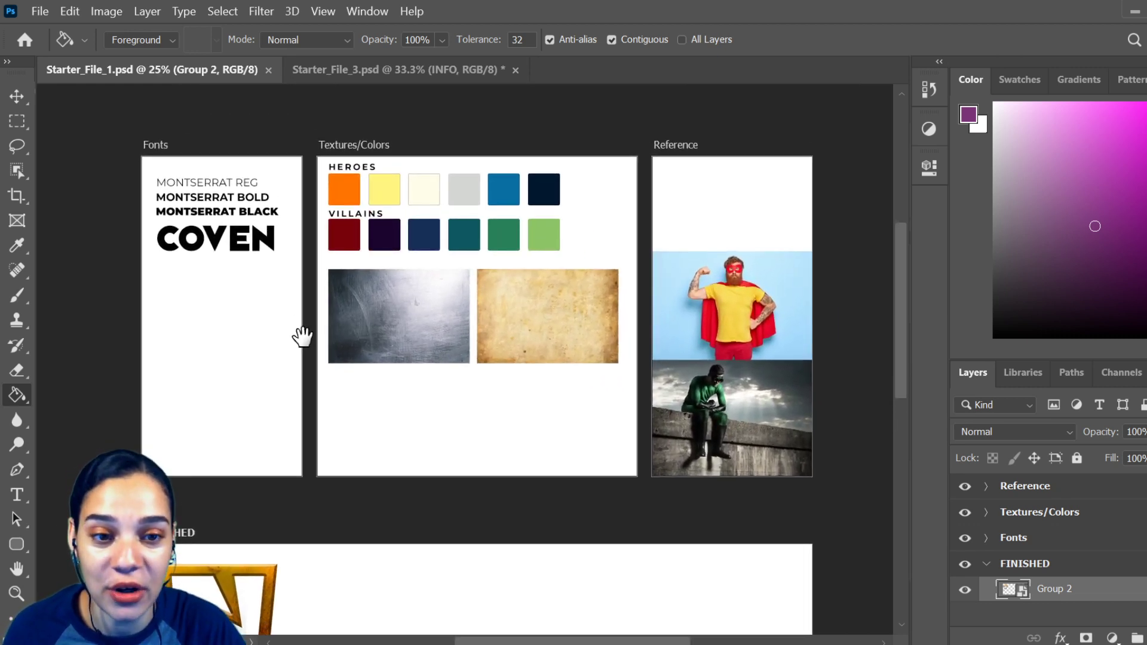
pyautogui.hotkey('ctrl', '-')
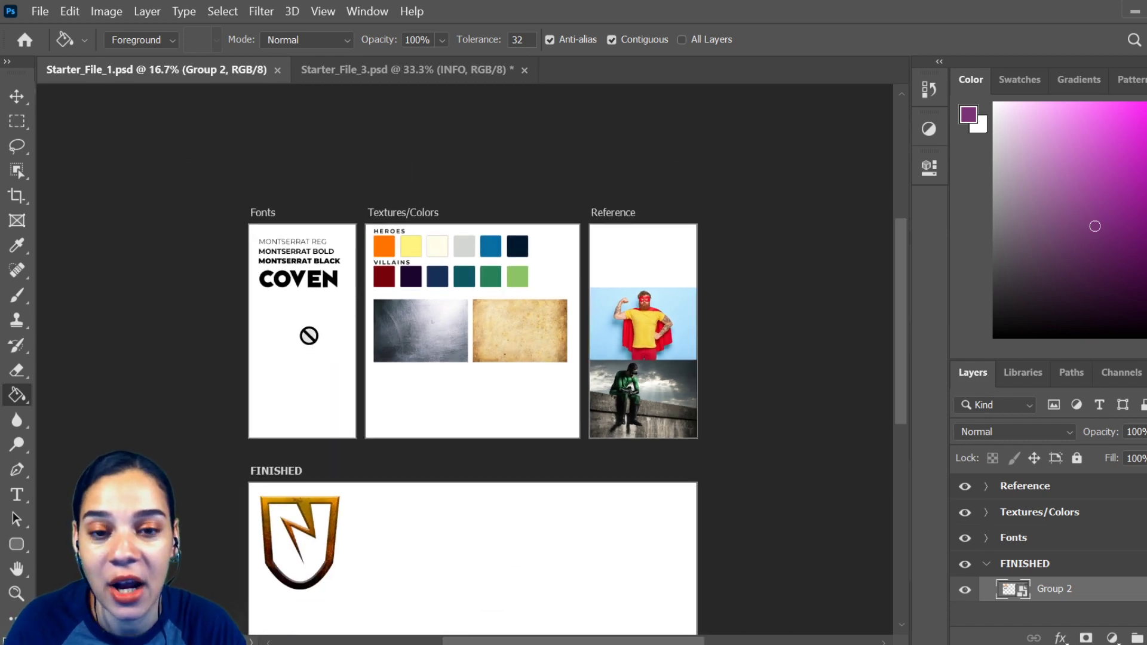
pyautogui.hotkey('ctrl', '+')
pyautogui.hotkey('ctrl', '-')
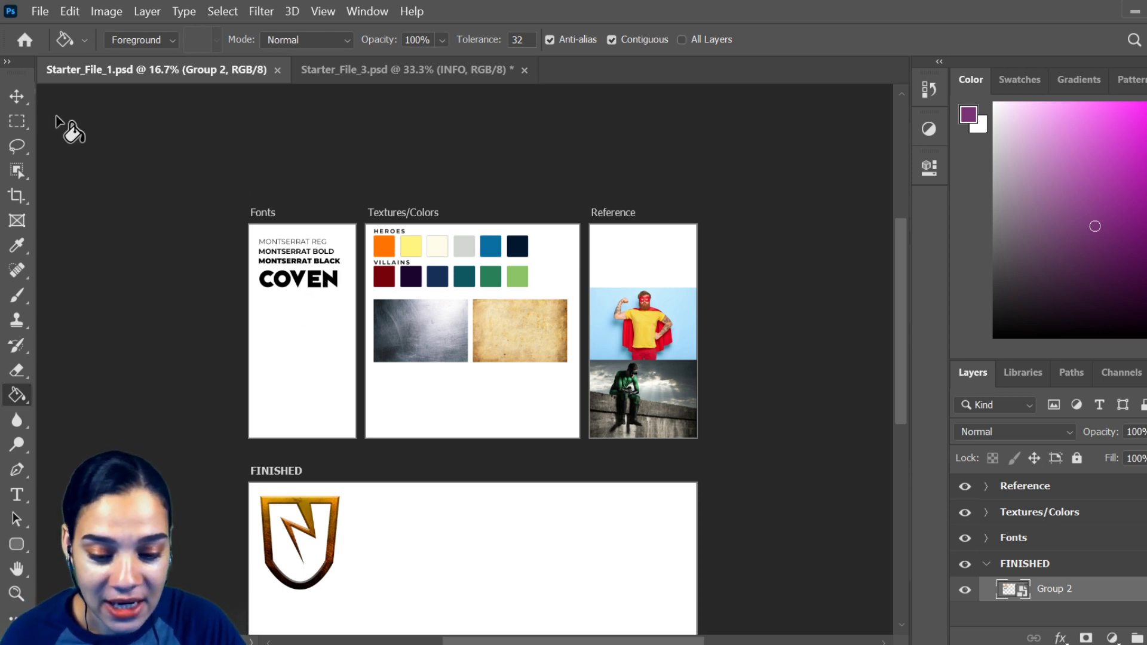
# - Activate the Artboard tool and select the Textures/Colors and Fonts artboards in turn to inspect their bounds
pyautogui.click(24, 98)
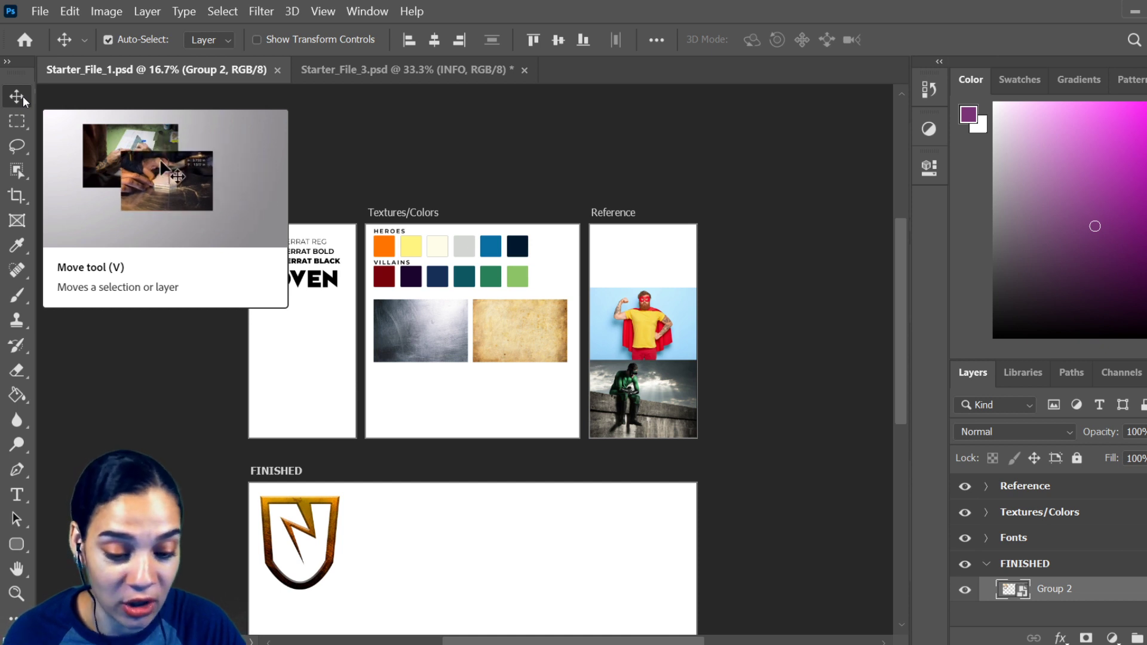
pyautogui.rightClick(23, 96)
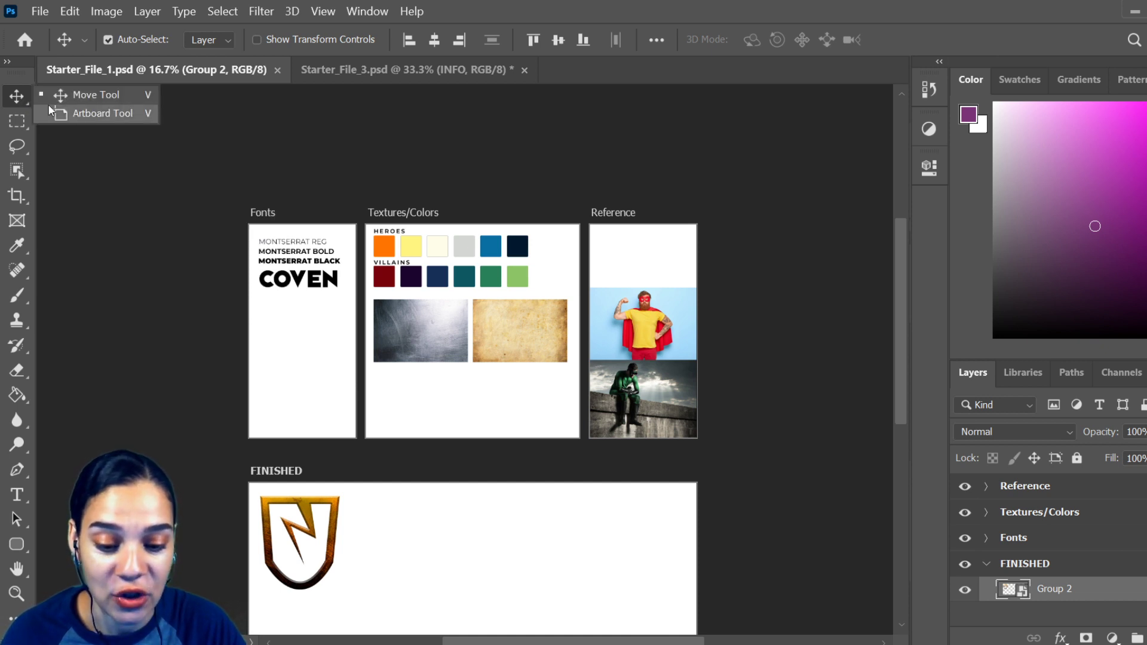
pyautogui.click(98, 115)
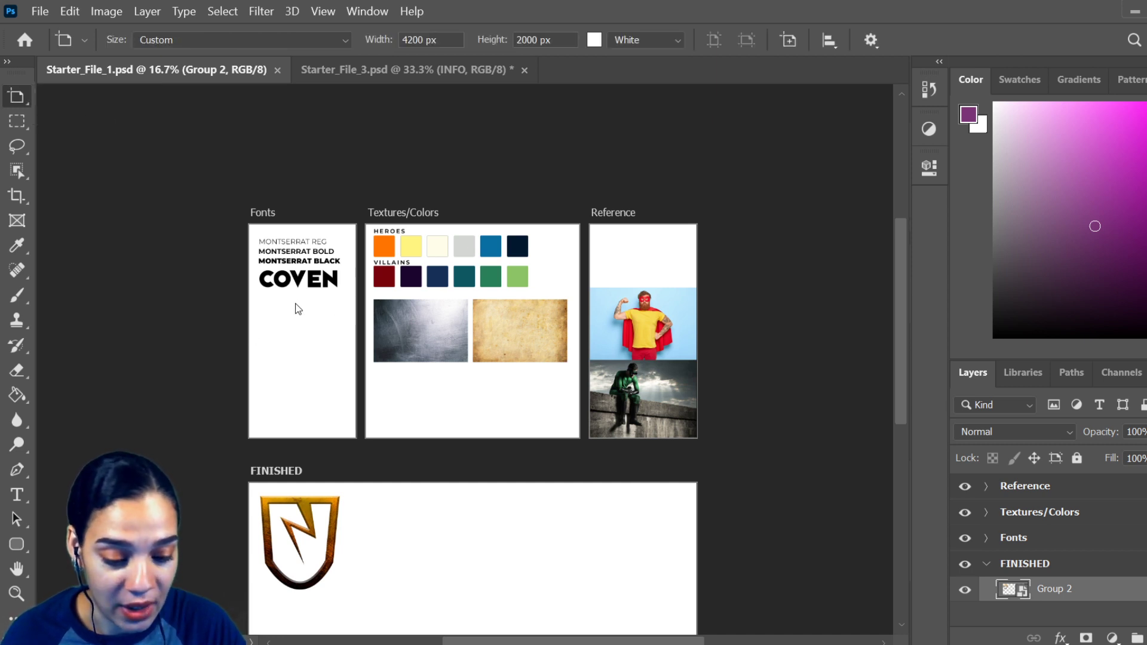
pyautogui.click(1040, 516)
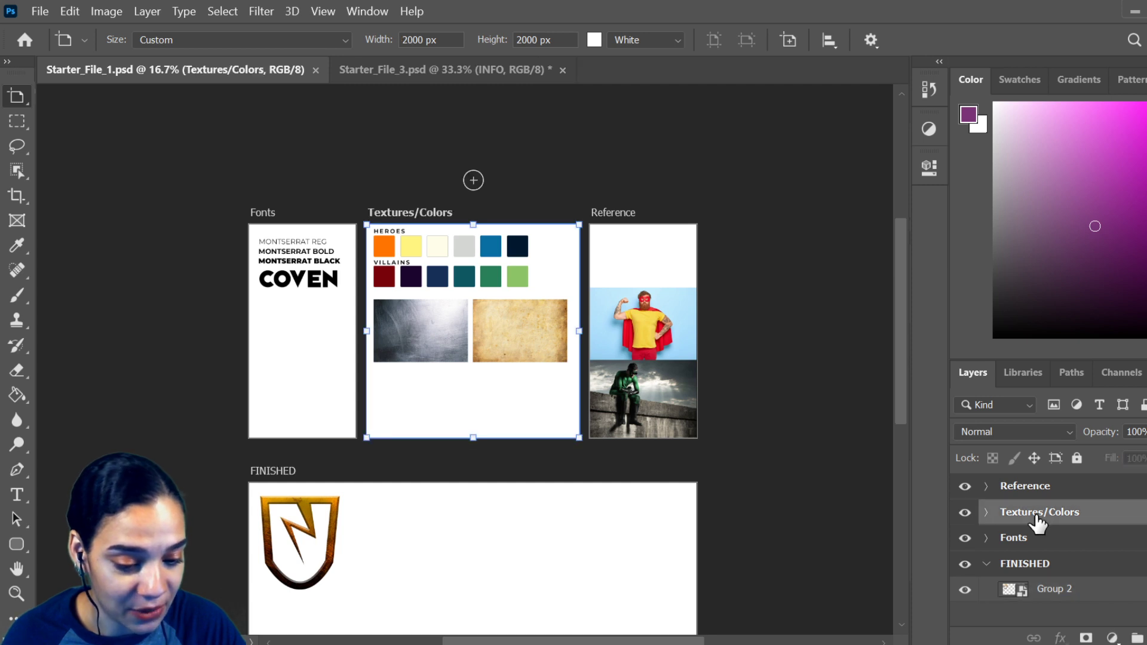
pyautogui.click(1014, 541)
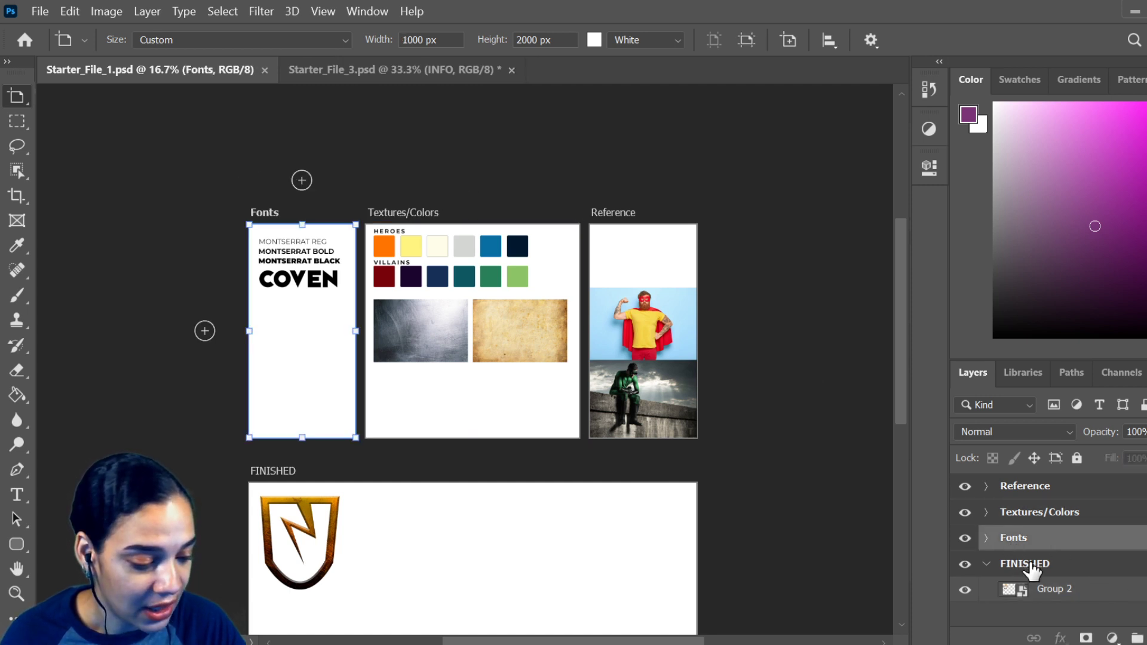
# - Try adding a blank 4200 x 2000 px artboard beside the FINISHED artboard and moving it, and undo both changes
pyautogui.click(1029, 567)
pyautogui.scroll(-3, 771, 532)
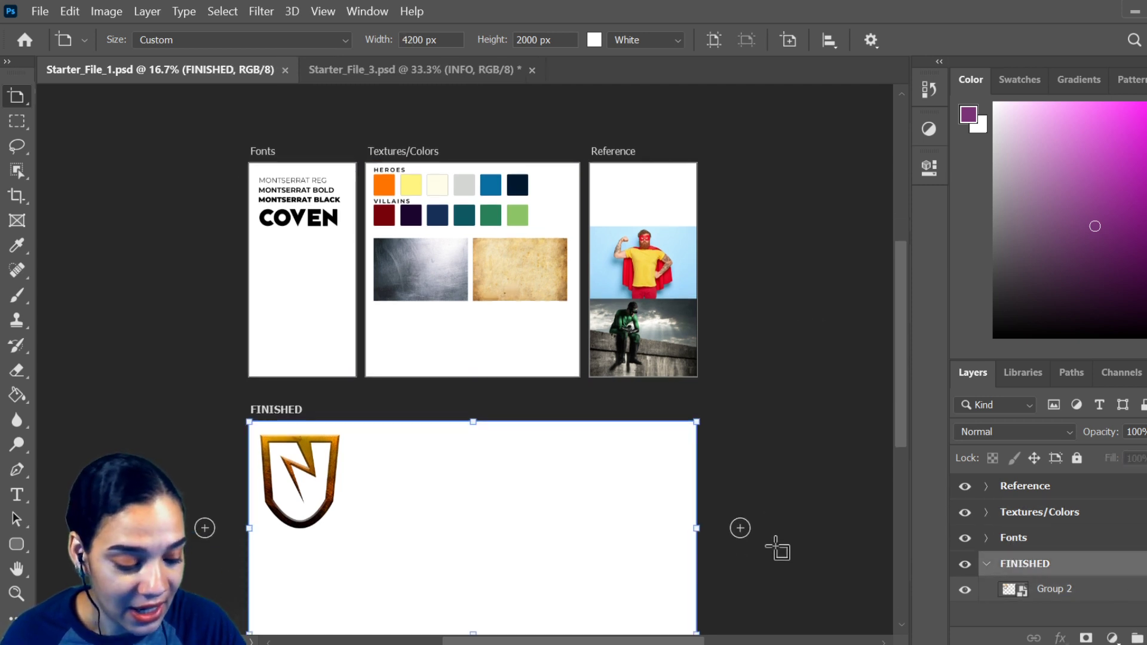
pyautogui.click(742, 407)
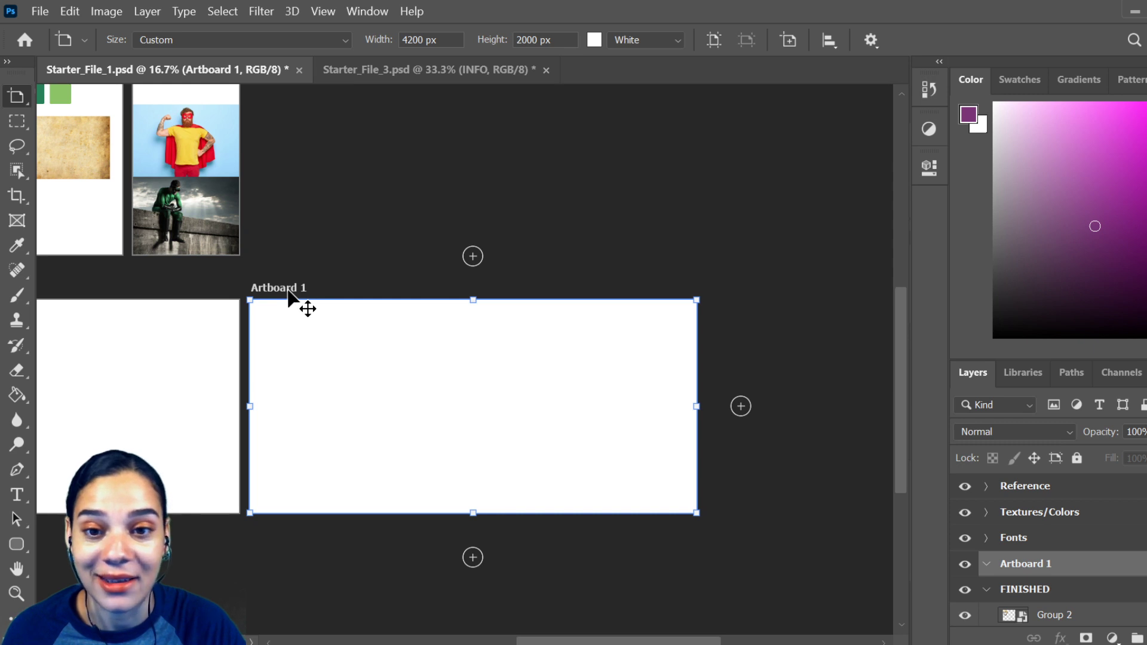
pyautogui.moveTo(292, 296); pyautogui.dragTo(315, 189)
pyautogui.hotkey('ctrl', 'z')
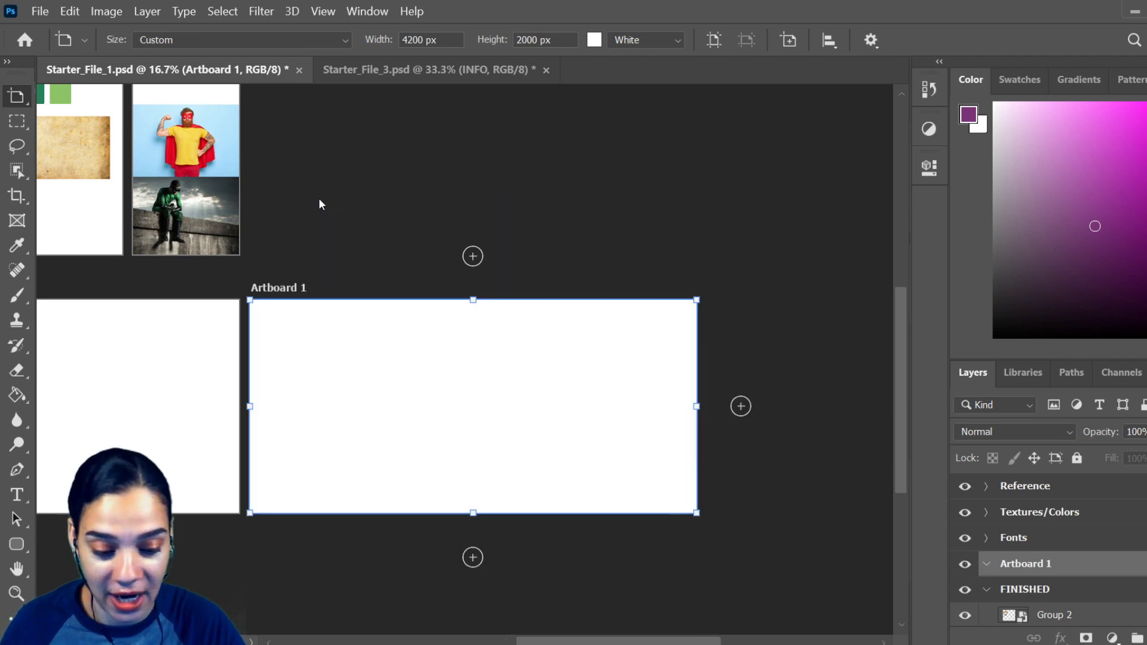
pyautogui.hotkey('ctrl', 'z')
# - Review the whole moodboard layout, from the font samples and textures to the emblem on the FINISHED artboard
pyautogui.hotkey('ctrl', '-')
pyautogui.hotkey('ctrl', '-')
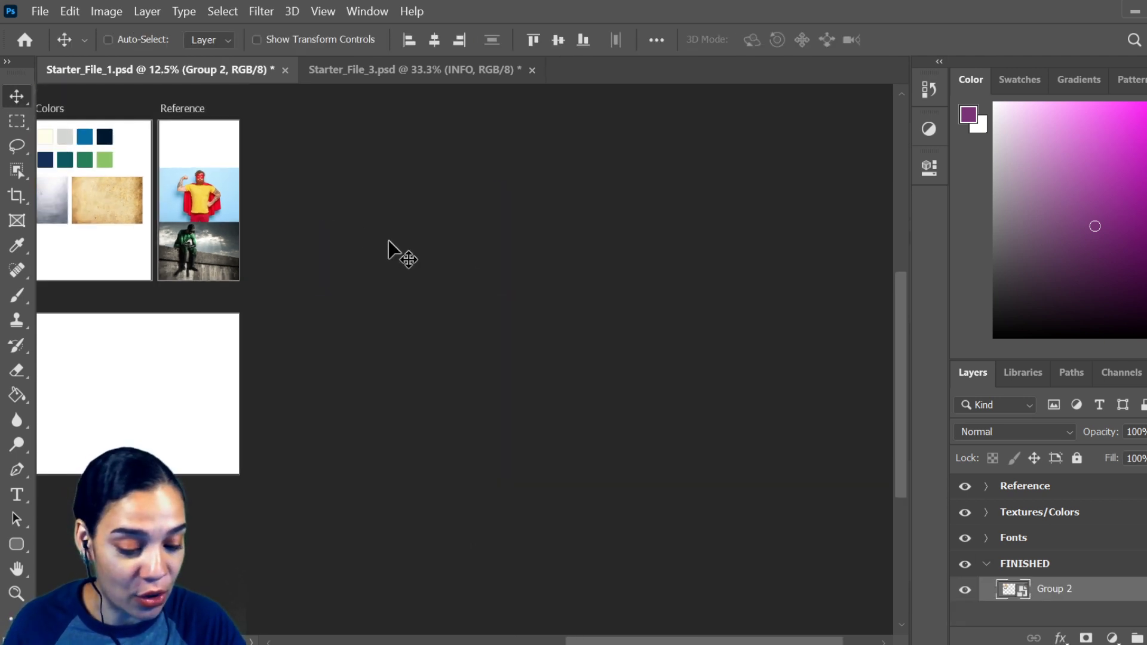
pyautogui.moveTo(167, 300); pyautogui.dragTo(487, 287)
pyautogui.hotkey('ctrl', '+')
pyautogui.hotkey('ctrl', '+')
pyautogui.hotkey('ctrl', '+')
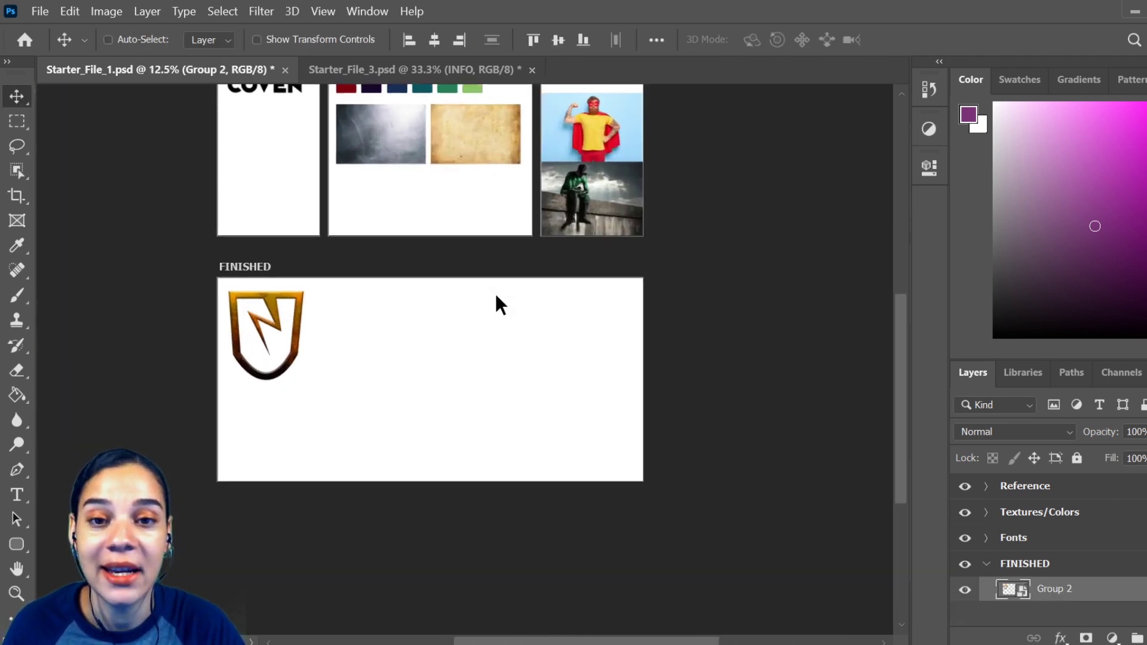
pyautogui.moveTo(543, 452); pyautogui.dragTo(610, 477)
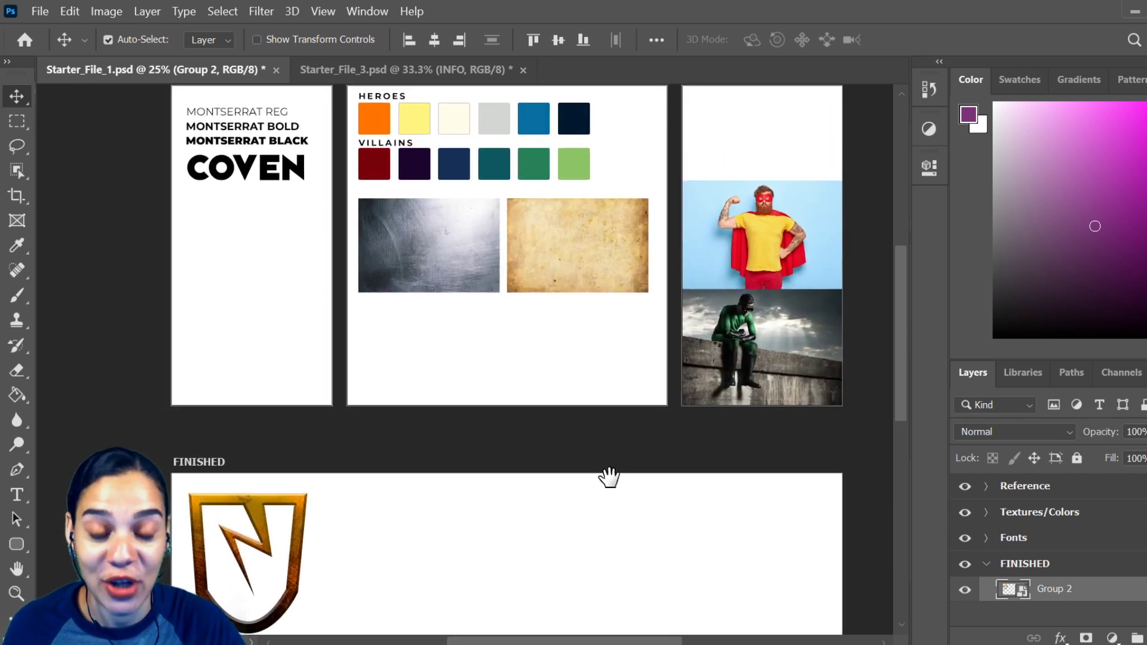
pyautogui.hotkey('ctrl', '-')
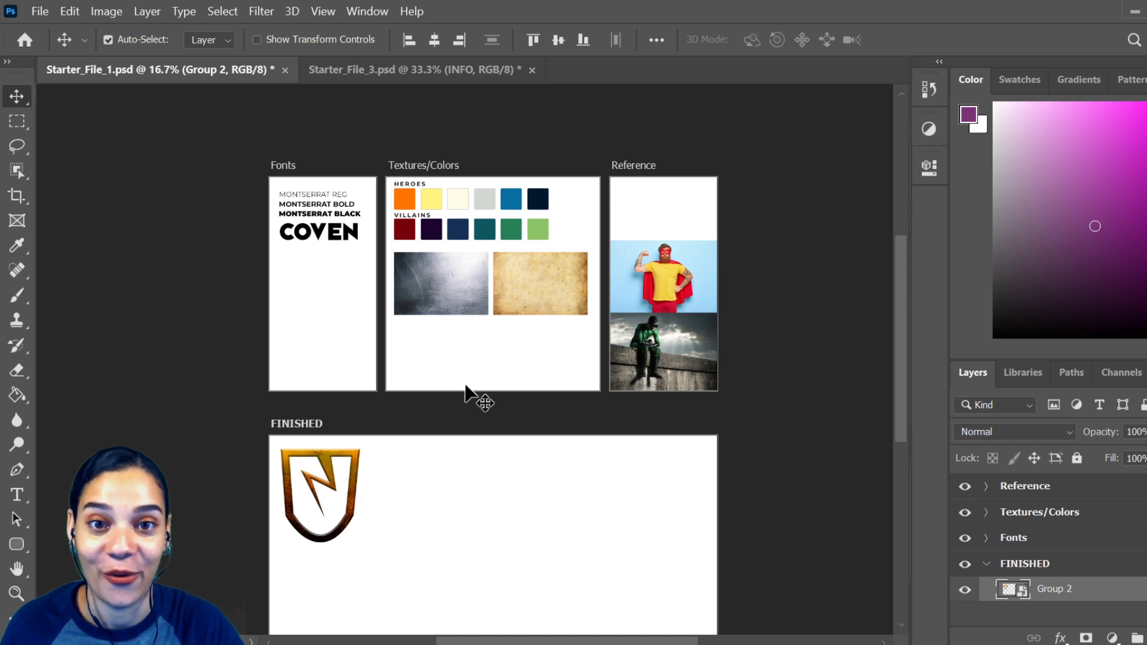
# - Return to Starter_File_3.psd and hide the Mask layer and the INFO group
pyautogui.click(422, 63)
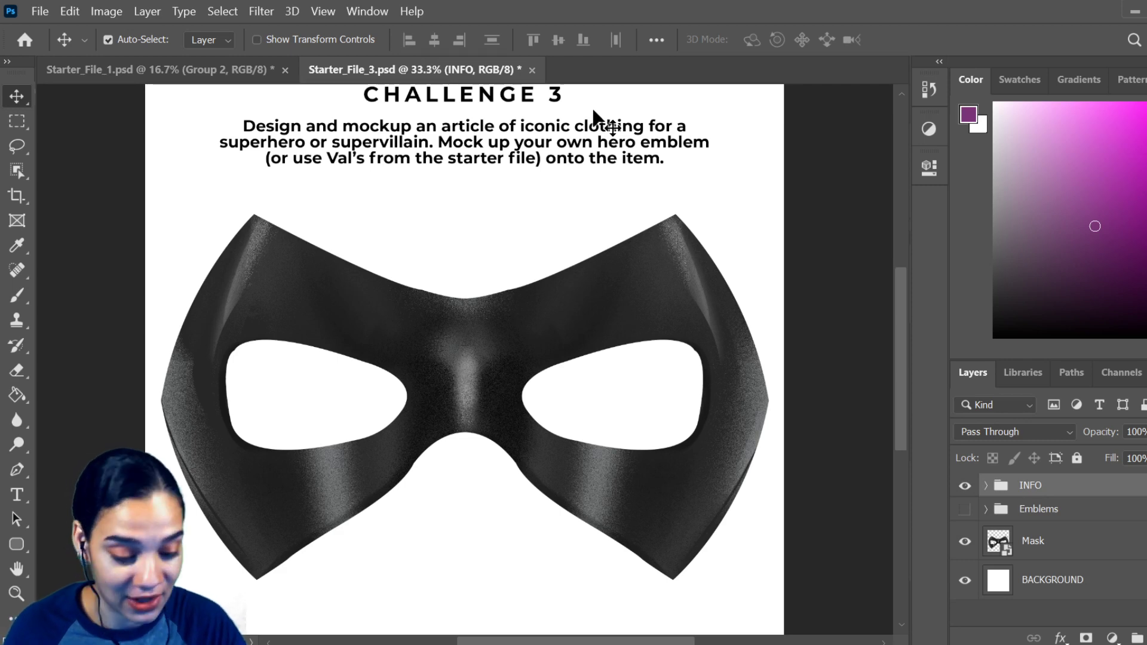
pyautogui.hotkey('ctrl', '-')
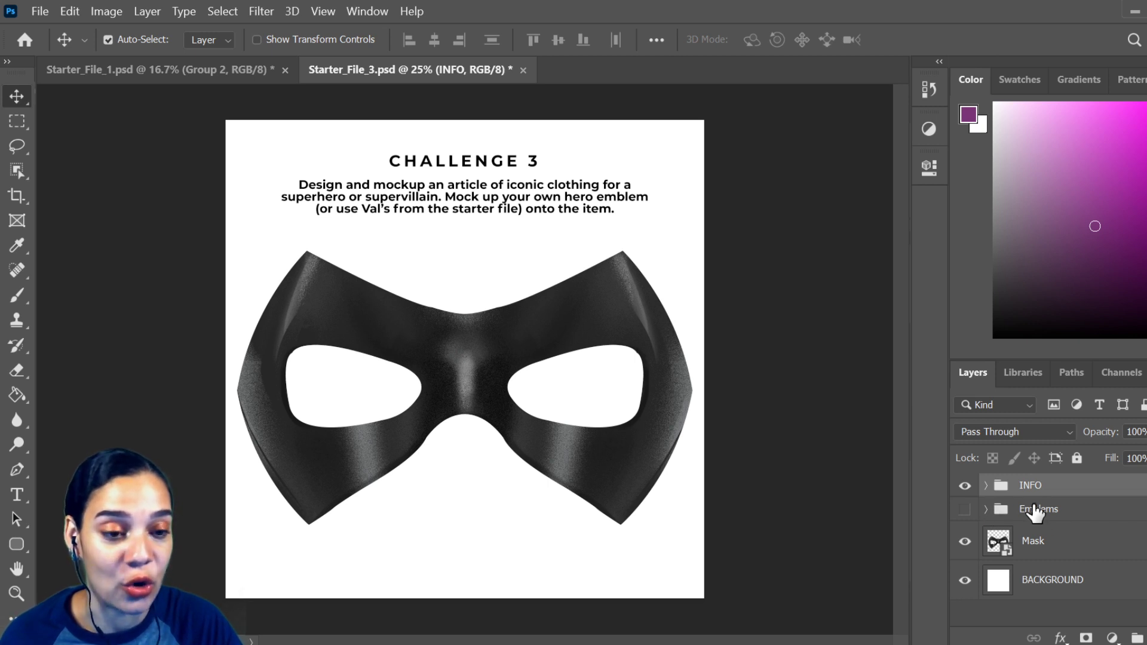
pyautogui.hotkey('ctrl', '+')
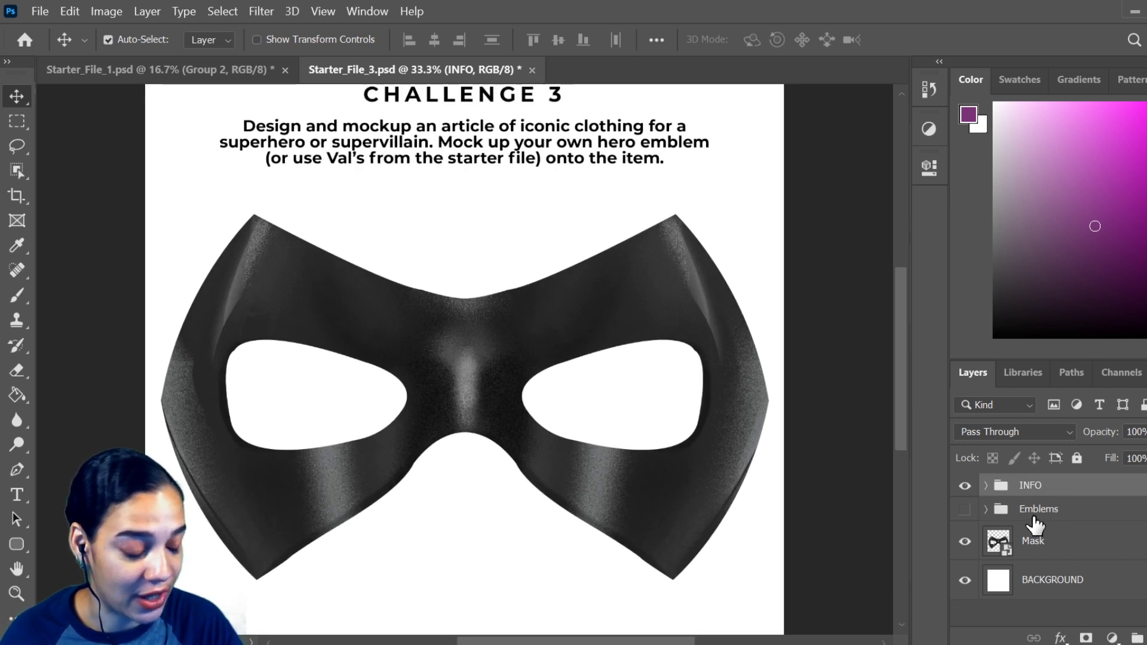
pyautogui.click(965, 542)
pyautogui.click(964, 485)
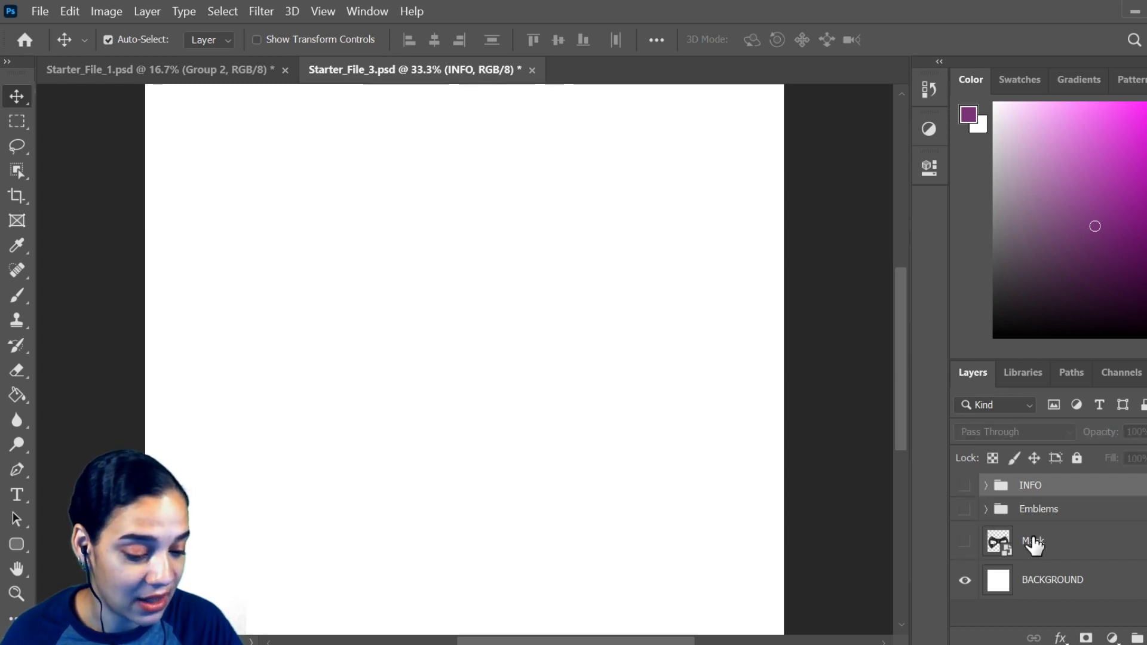
# - Show the Emblems group, expand it, and hide its Bolt and Circle layers so only the Sketches layer displays
pyautogui.click(964, 511)
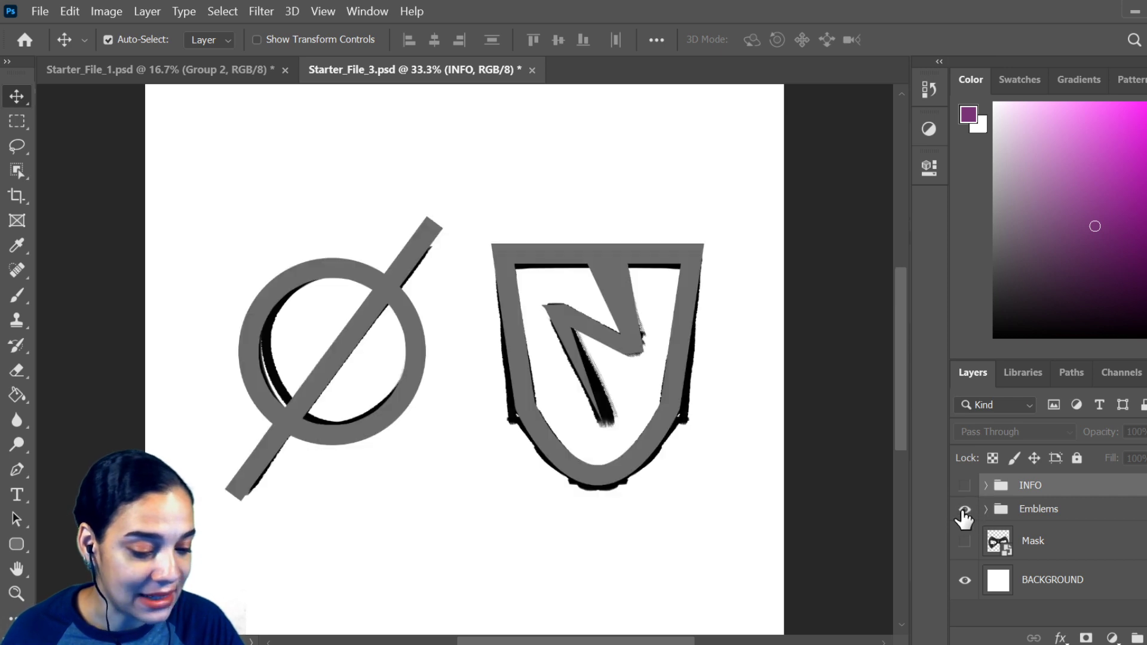
pyautogui.click(986, 509)
pyautogui.scroll(-2, 971, 510)
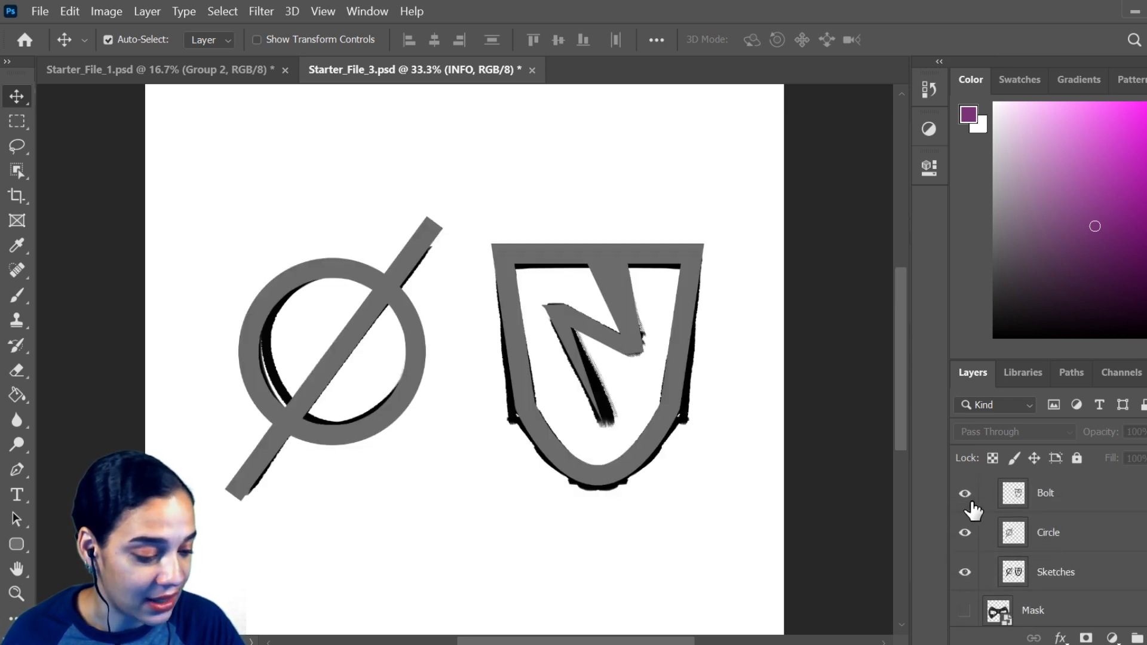
pyautogui.click(965, 494)
pyautogui.click(965, 533)
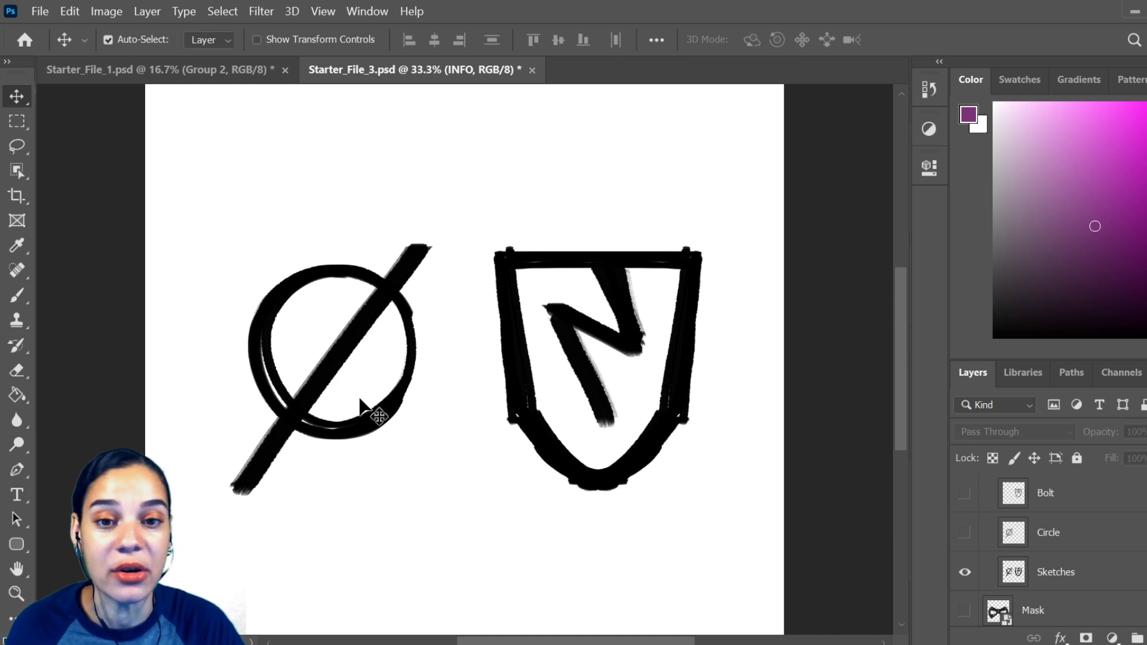
pyautogui.hotkey('ctrl', '-')
pyautogui.hotkey('ctrl', '+')
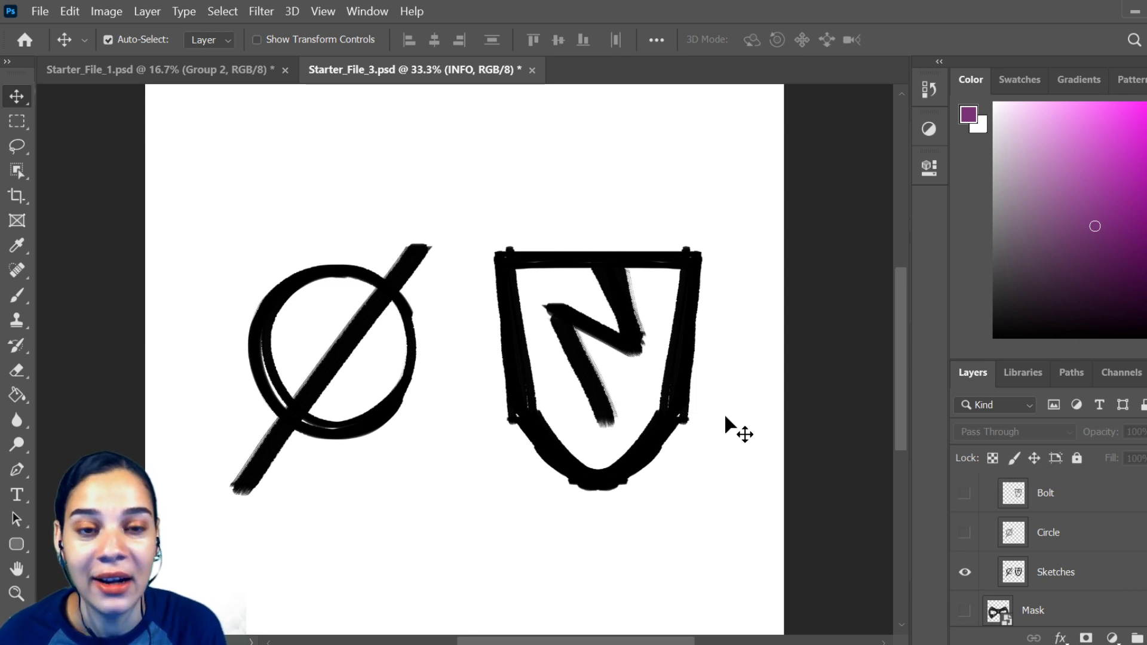
# - Show the Circle and Bolt layers over the sketches to compare them, and hide both again
pyautogui.click(965, 533)
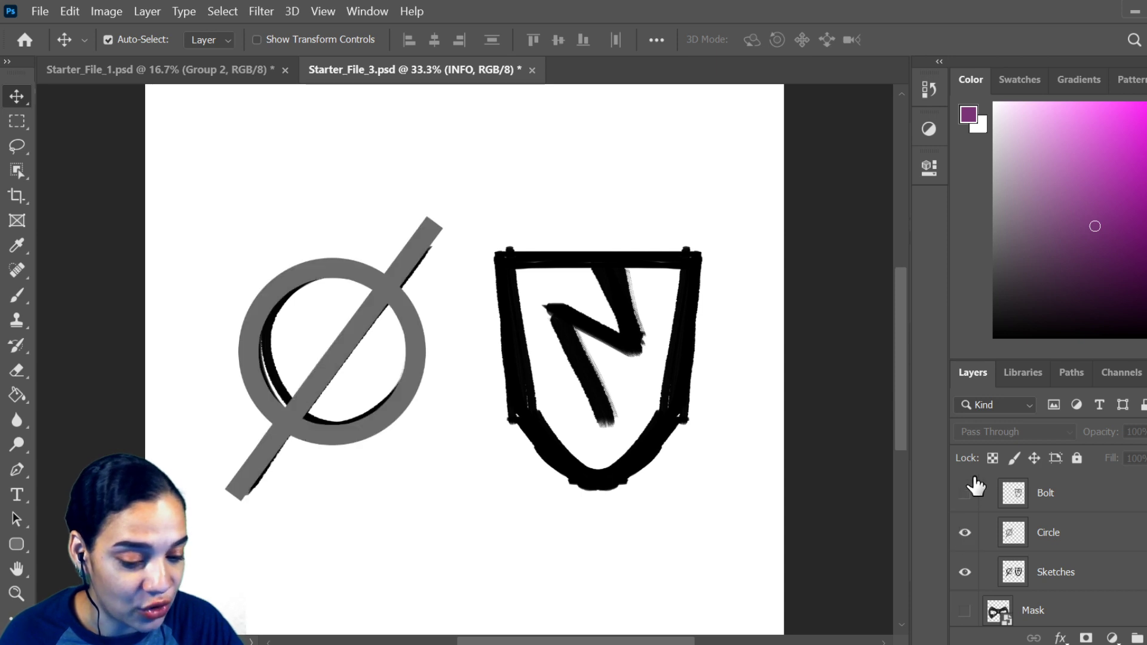
pyautogui.click(965, 495)
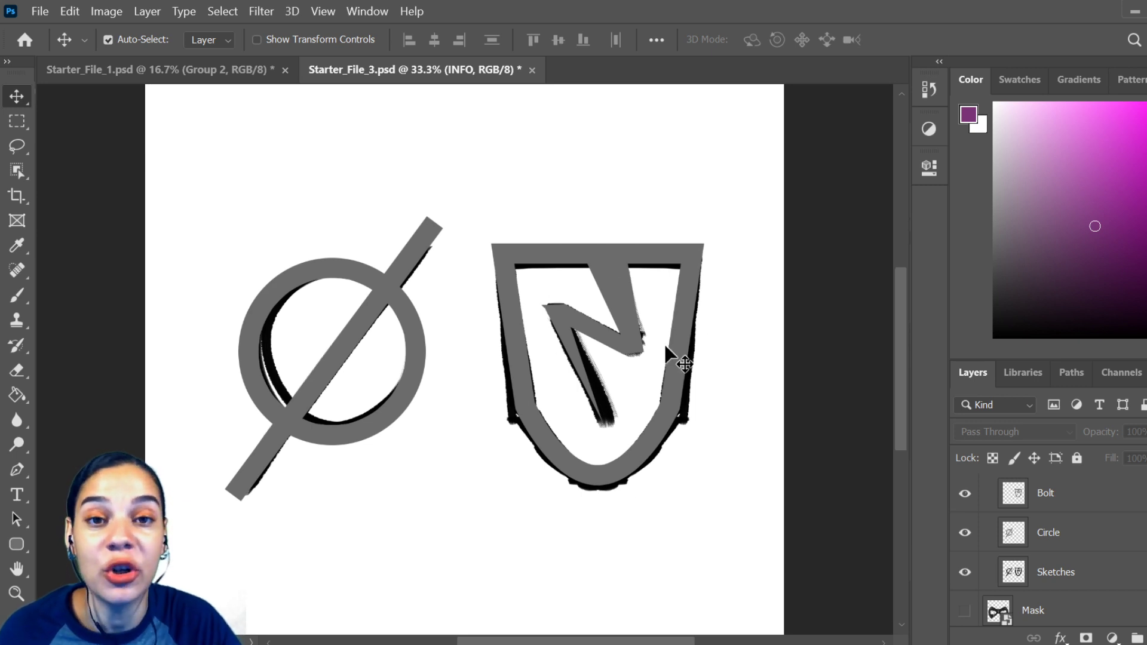
pyautogui.click(965, 494)
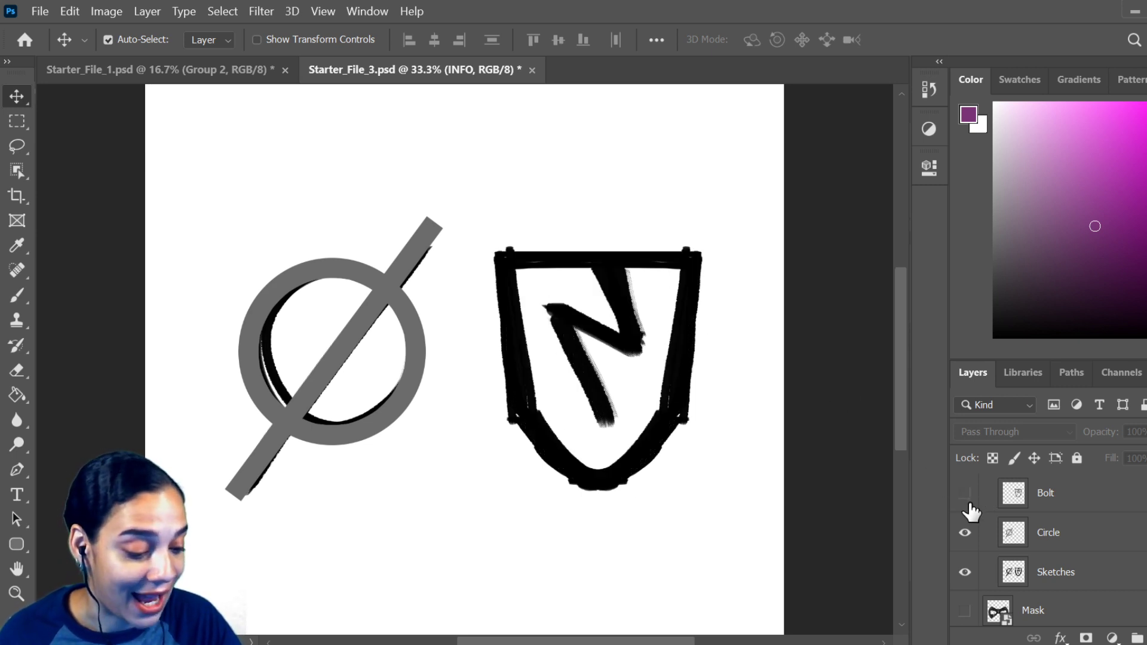
pyautogui.click(965, 532)
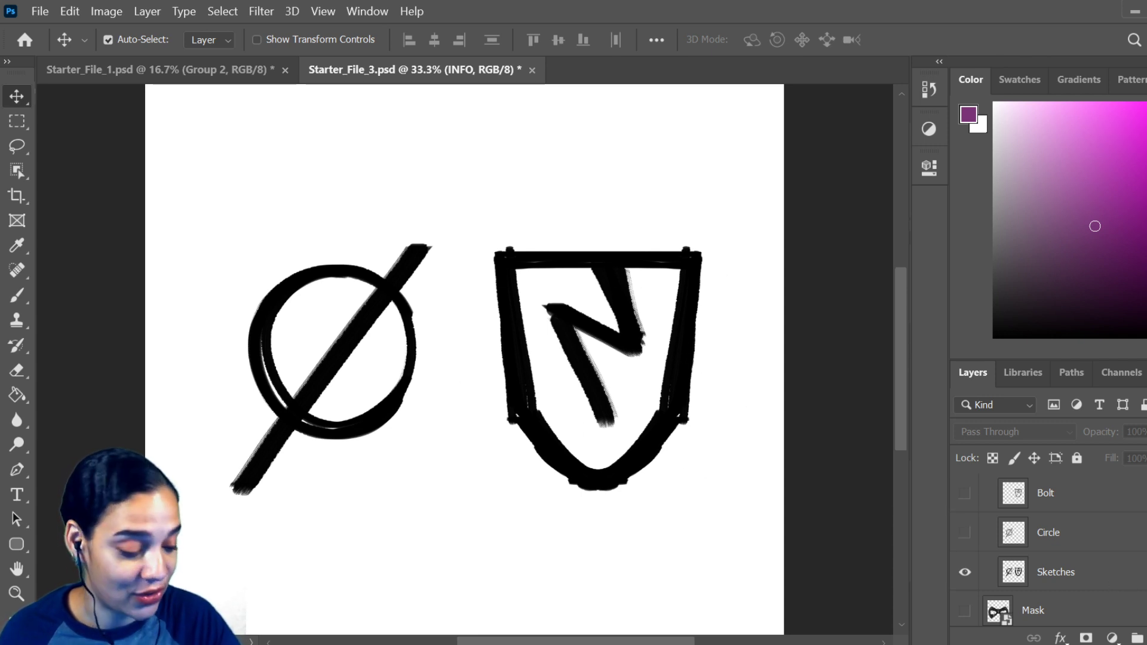
# - Copy the slashed-circle sketch from the Sketches layer to a new layer using a rectangular selection, and hide the Sketches layer
pyautogui.click(1117, 581)
pyautogui.press('m')
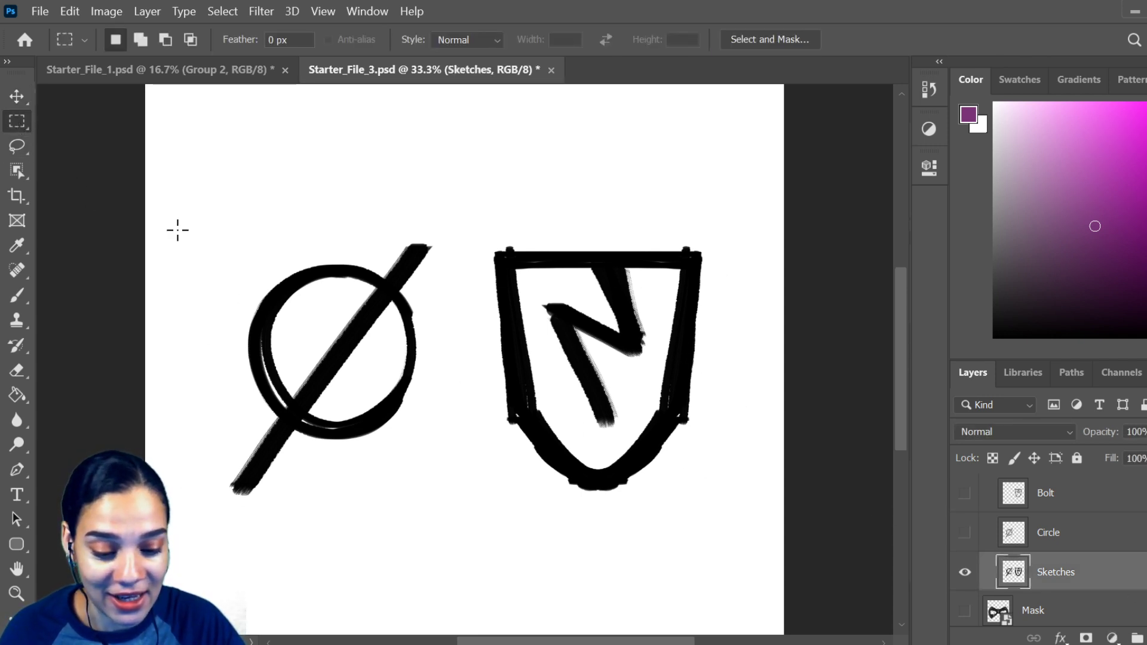
pyautogui.moveTo(171, 212)
pyautogui.mouseDown()
pyautogui.moveTo(182, 418)
pyautogui.moveTo(405, 550)
pyautogui.moveTo(457, 567)
pyautogui.mouseUp()
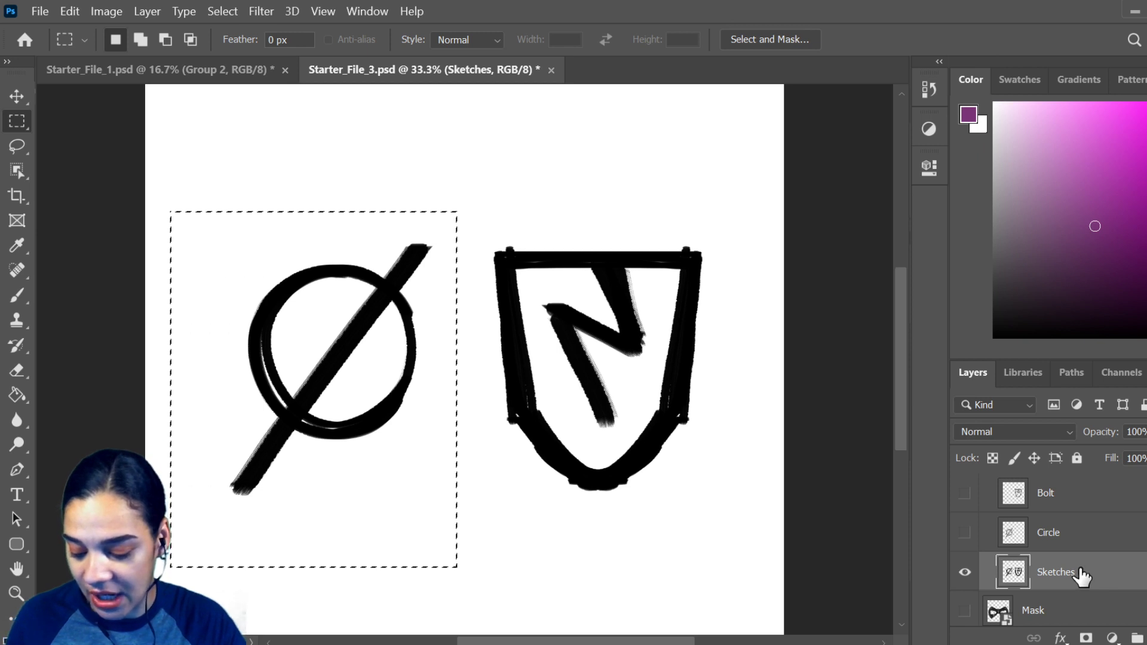
pyautogui.hotkey('ctrl', 'j')
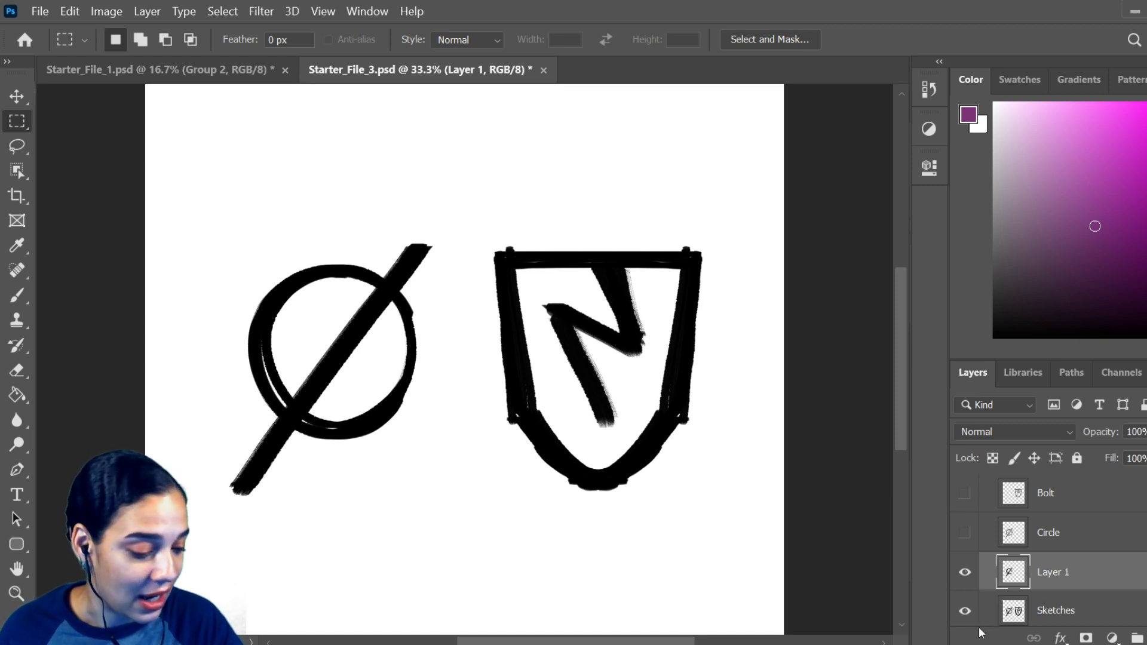
pyautogui.click(965, 612)
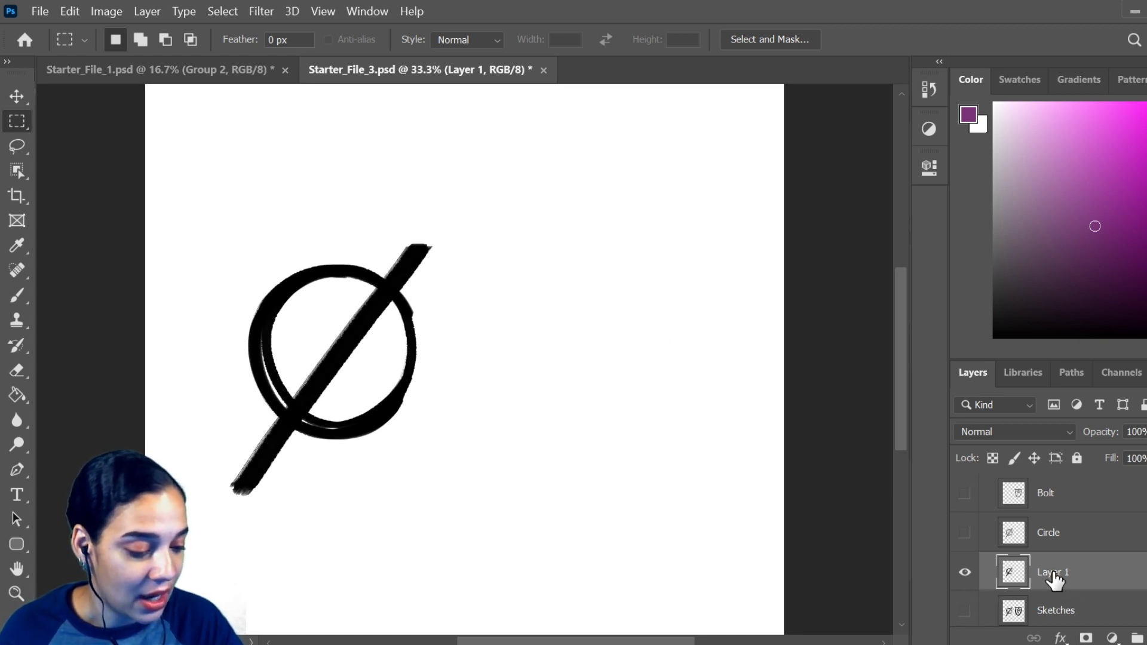
# - Rename the copied sketch layer VILLAINS and move it out of the Emblems group to directly above it
pyautogui.doubleClick(1054, 573)
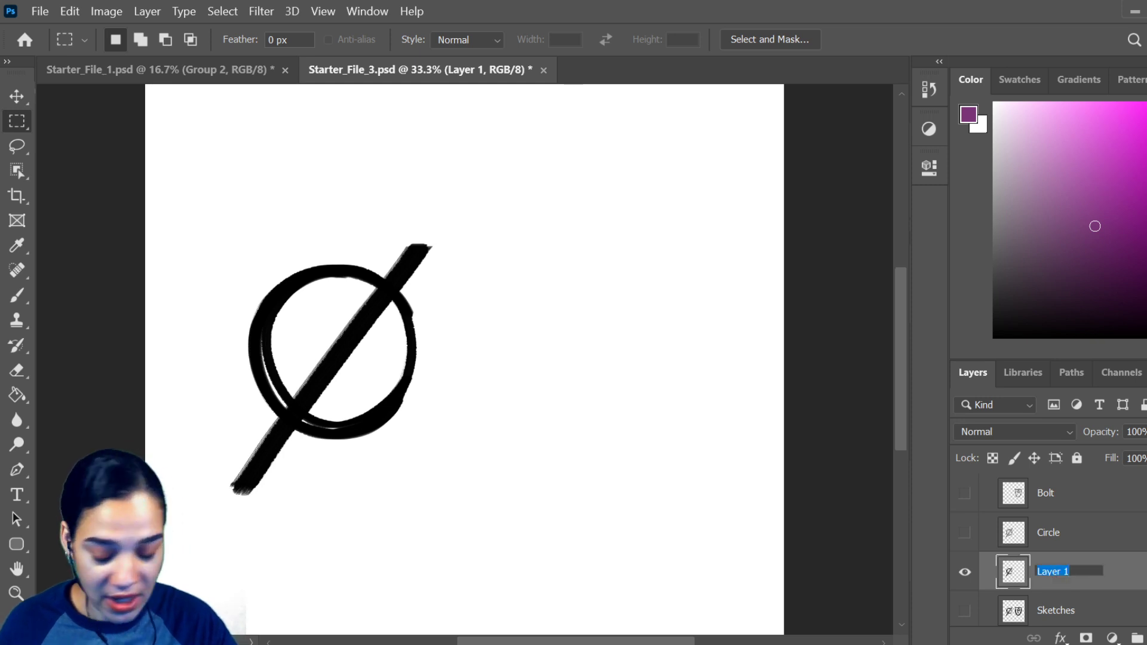
pyautogui.write('LLAINS')
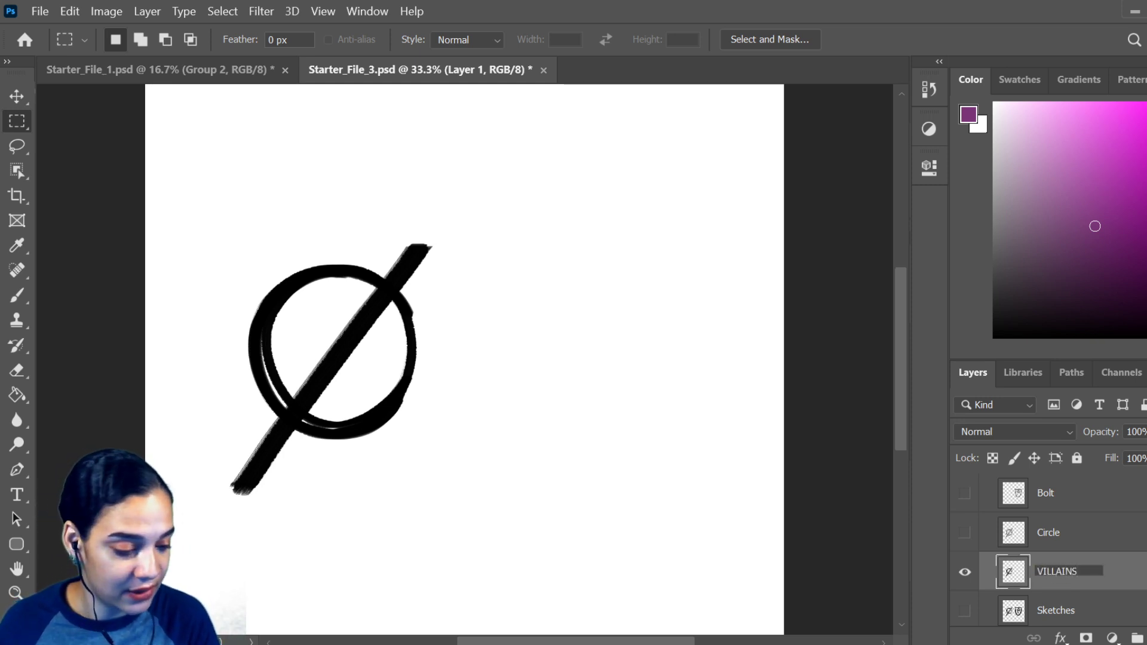
pyautogui.press('Return')
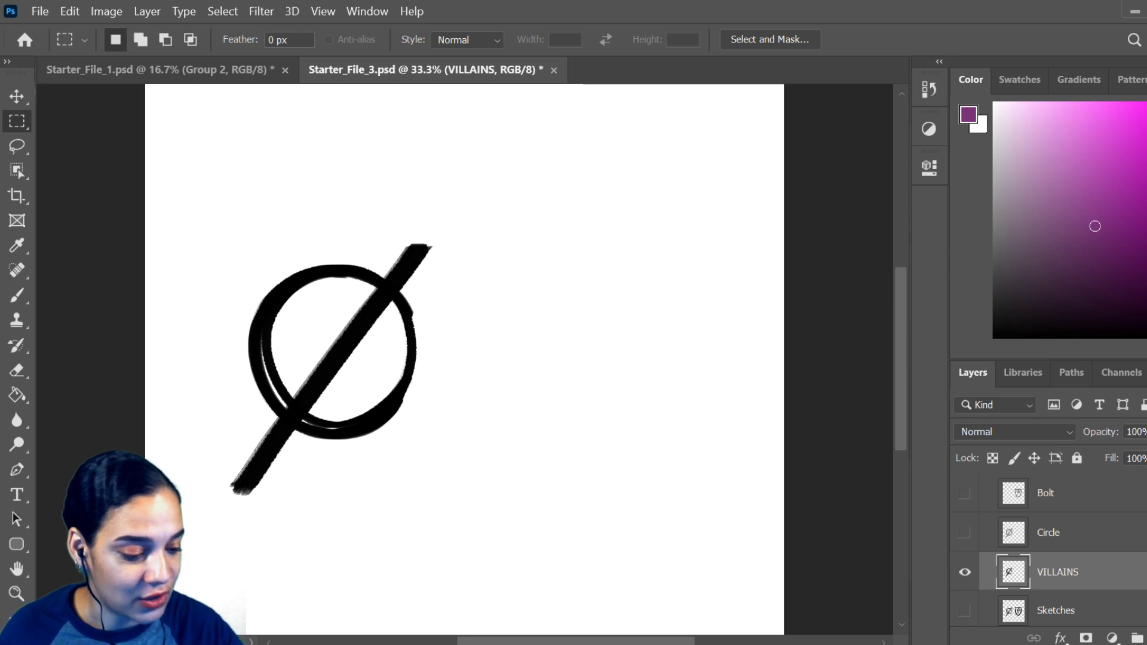
pyautogui.scroll(2, 1135, 582)
pyautogui.moveTo(1126, 616); pyautogui.dragTo(1089, 497)
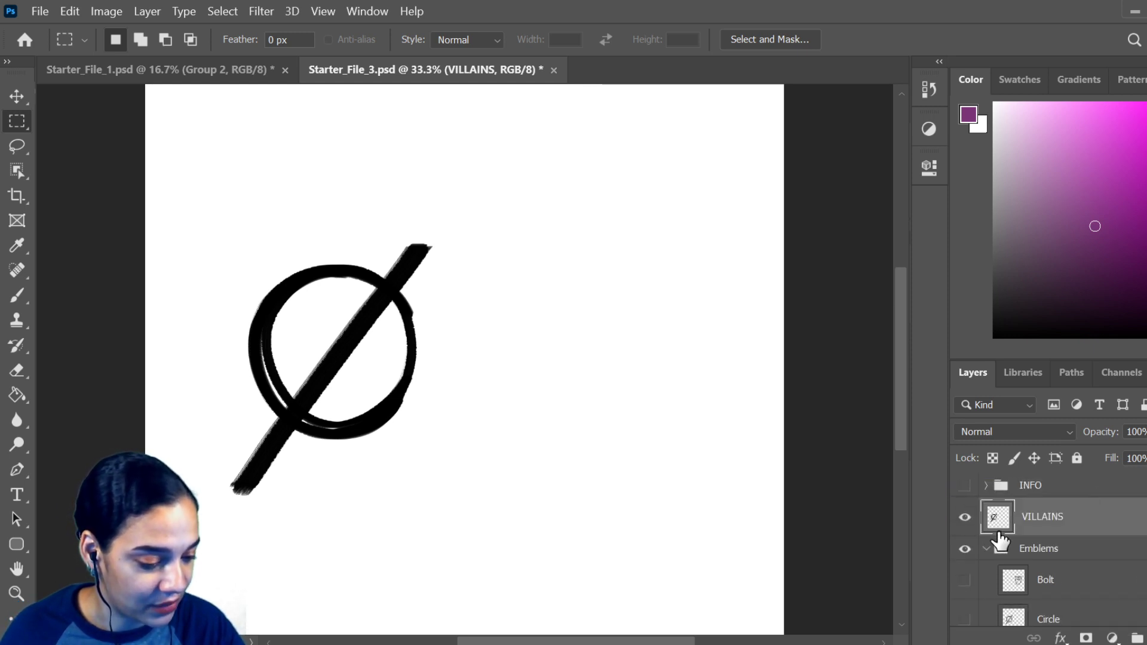
pyautogui.click(986, 547)
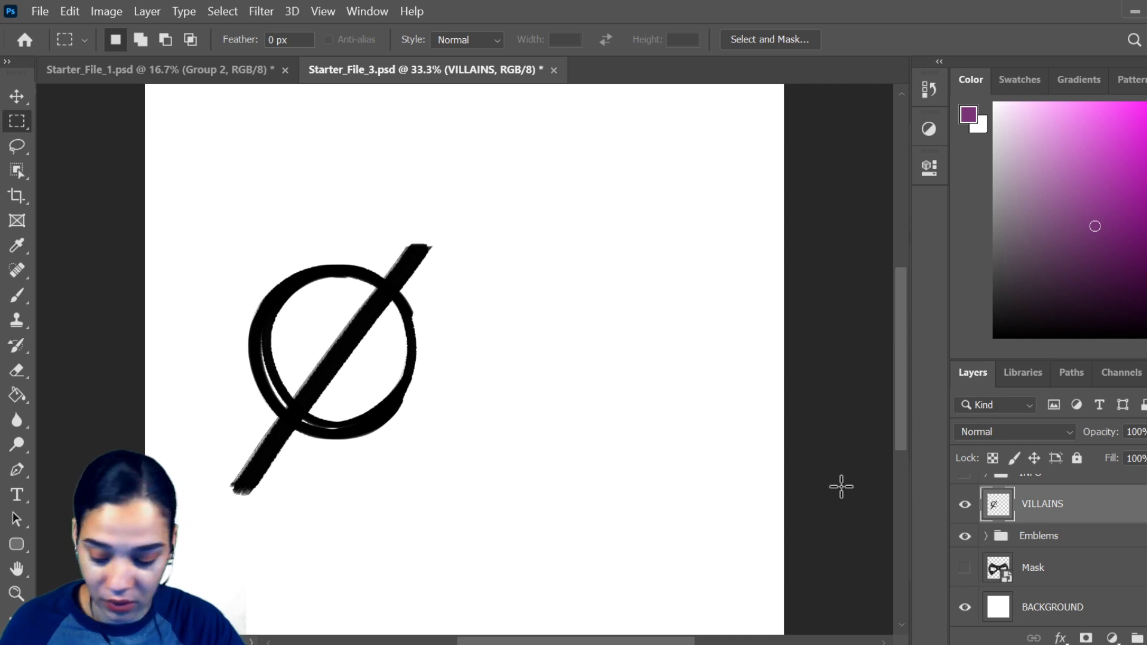
# - Move the VILLAINS emblem to the middle of the canvas and enlarge it proportionally with Free Transform
pyautogui.hotkey('ctrl', 't')
pyautogui.moveTo(361, 325); pyautogui.dragTo(469, 363)
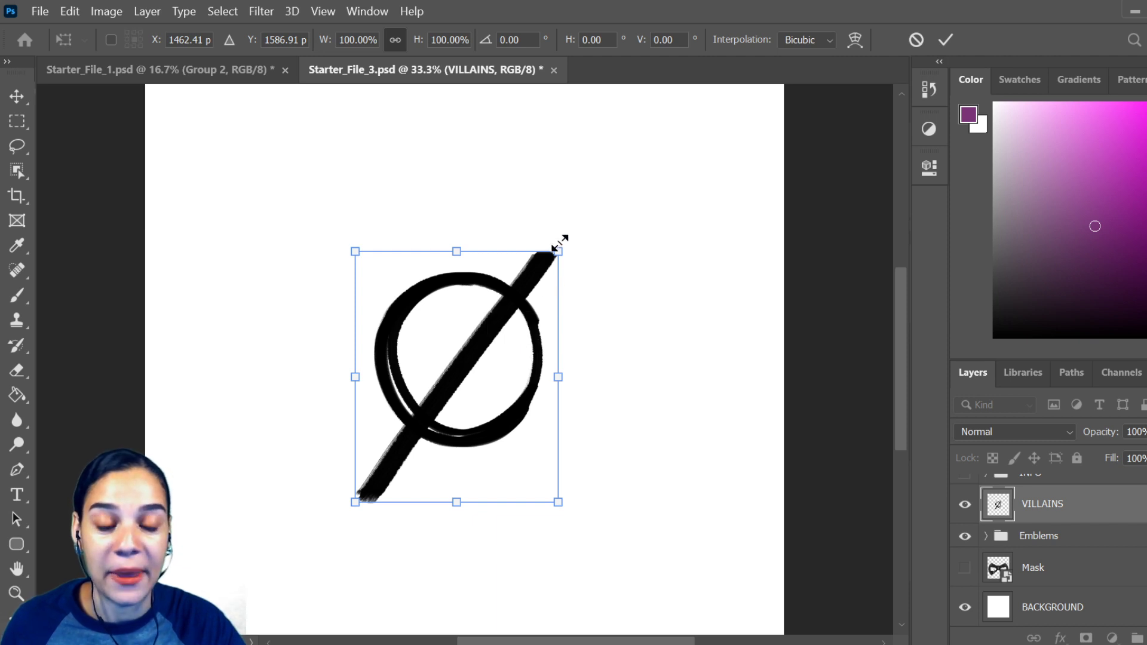
pyautogui.moveTo(559, 250); pyautogui.dragTo(638, 204)
pyautogui.press('Return')
pyautogui.press('m')
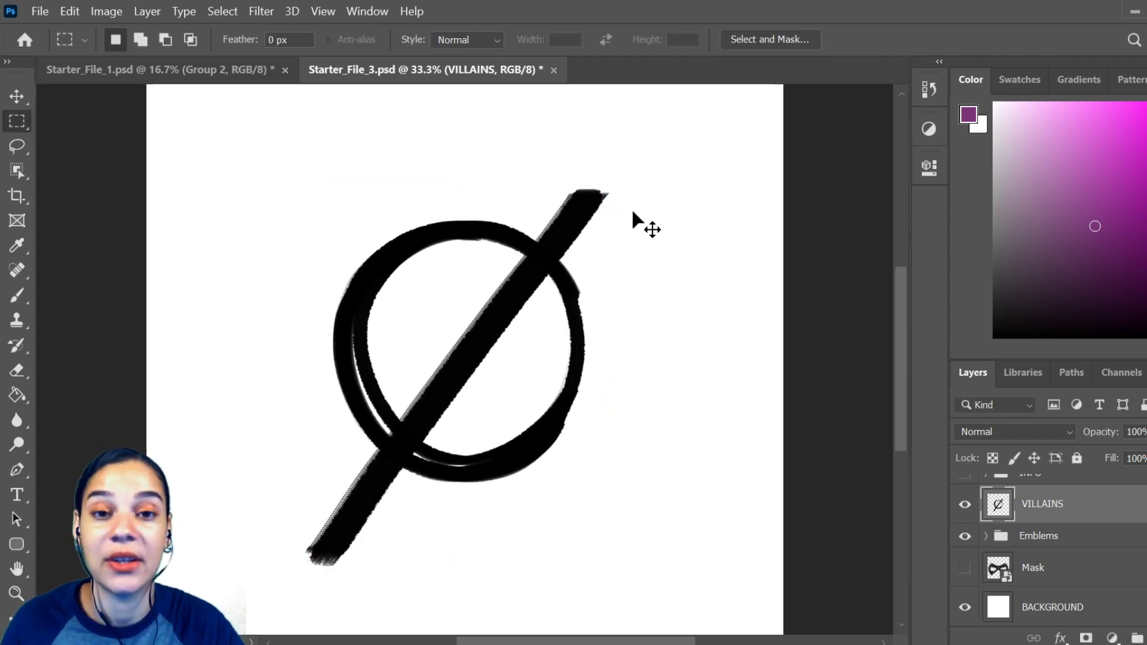
pyautogui.hotkey('ctrl', '-')
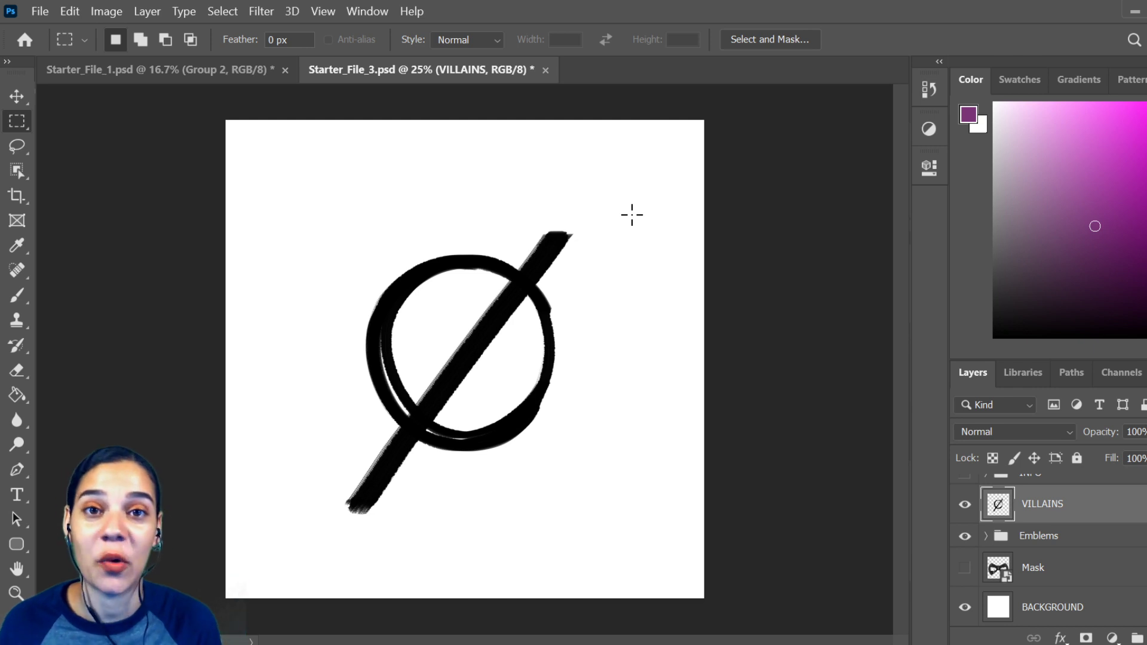
# - Hide the Emblems group and the VILLAINS layer, and show the Mask layer
pyautogui.click(965, 538)
pyautogui.click(965, 504)
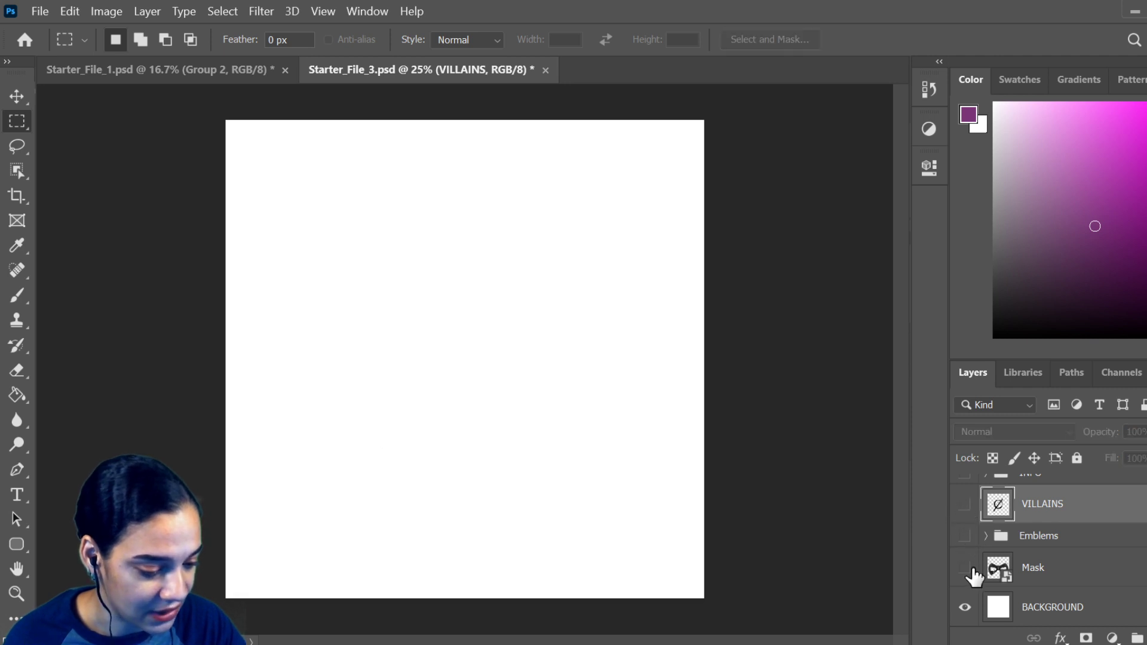
pyautogui.click(965, 568)
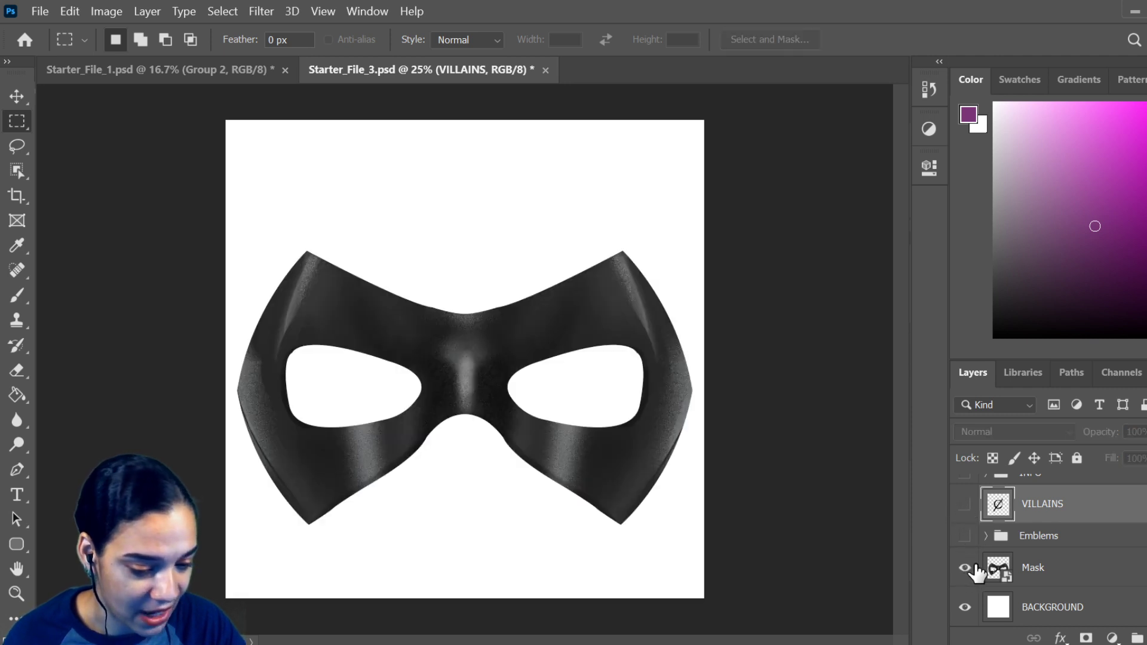
# - Move the Mask layer up to Y 1500 px with Free Transform, centring it vertically on the canvas
pyautogui.click(1085, 576)
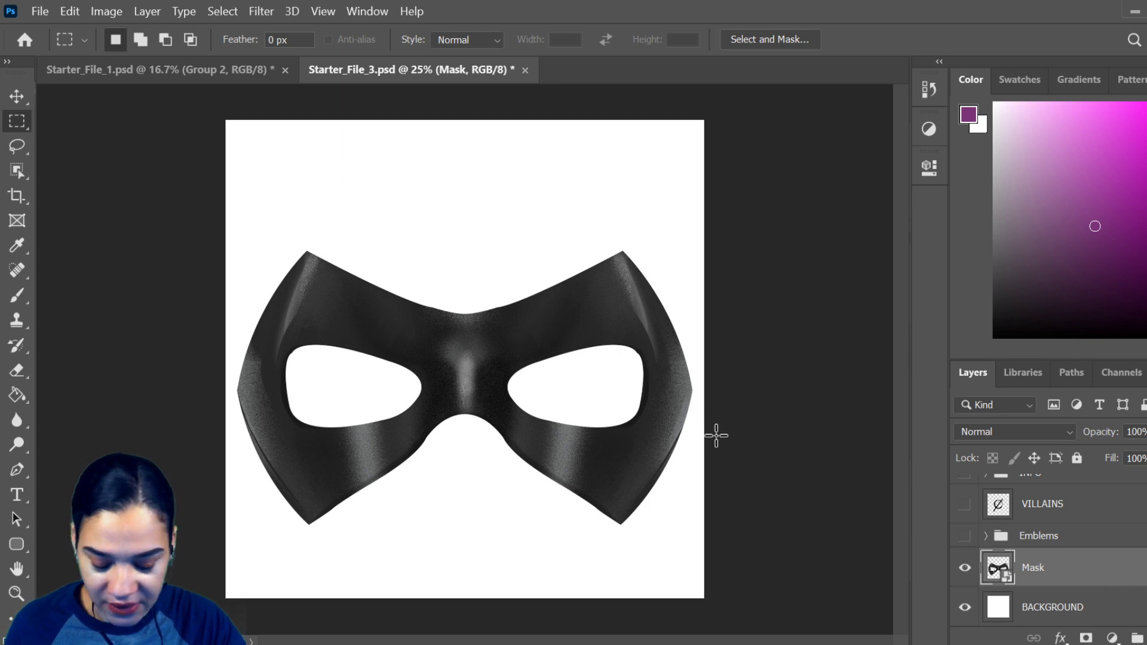
pyautogui.hotkey('ctrl', 't')
pyautogui.moveTo(606, 426); pyautogui.dragTo(604, 396)
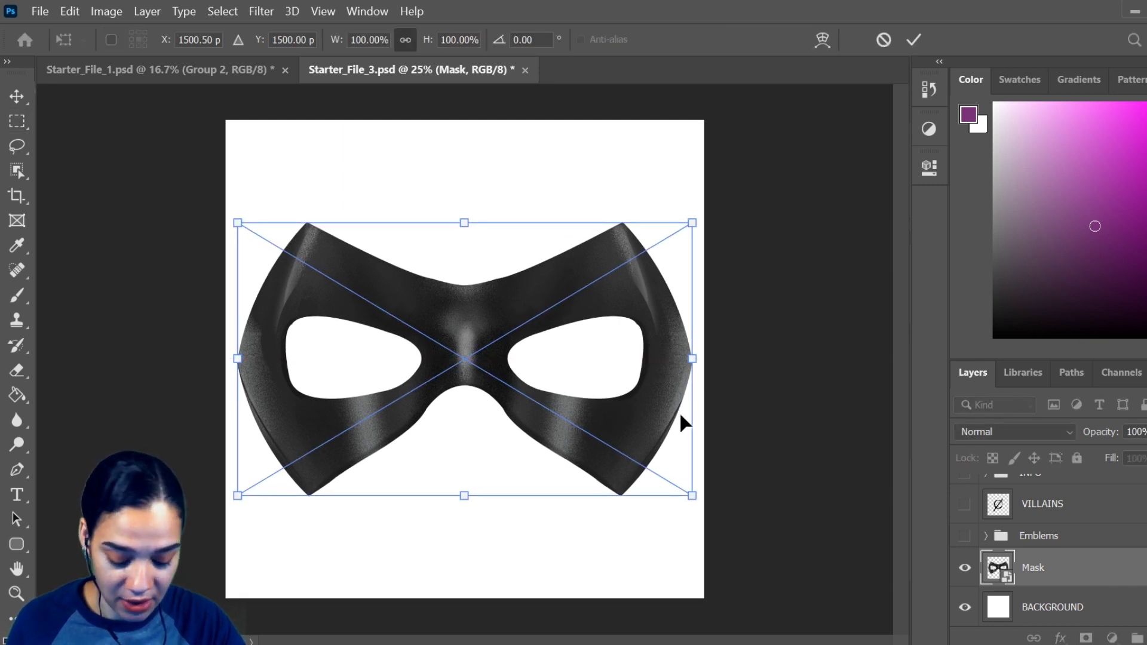
pyautogui.press('Return')
pyautogui.press('m')
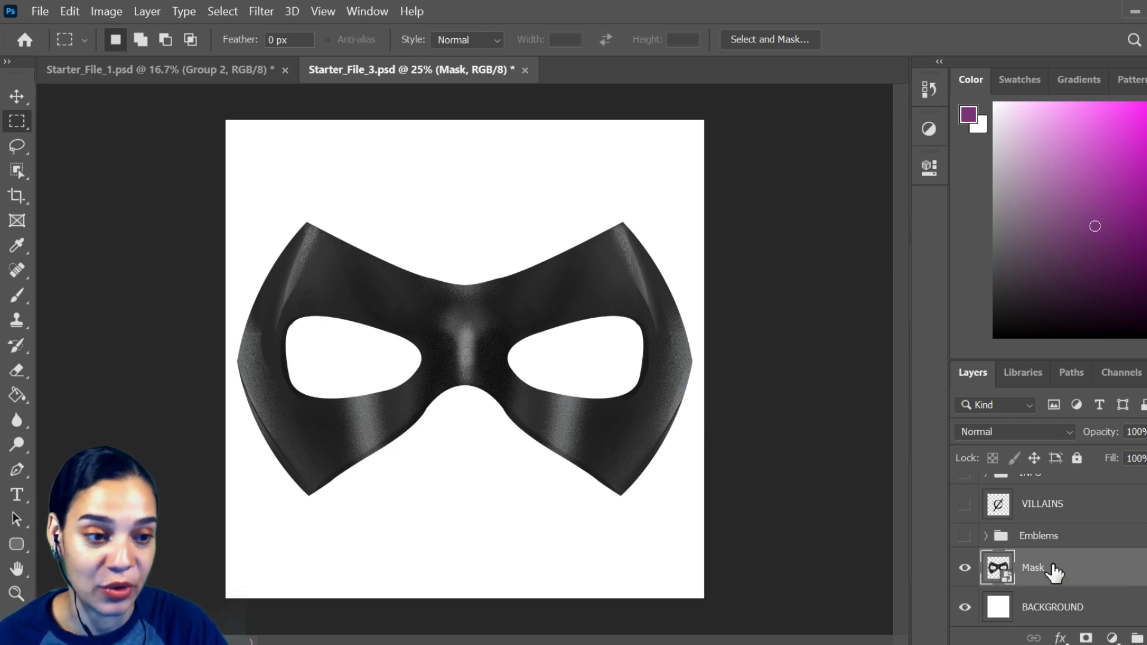
# - Open the contents of the Mask smart object for editing
pyautogui.rightClick(1080, 582)
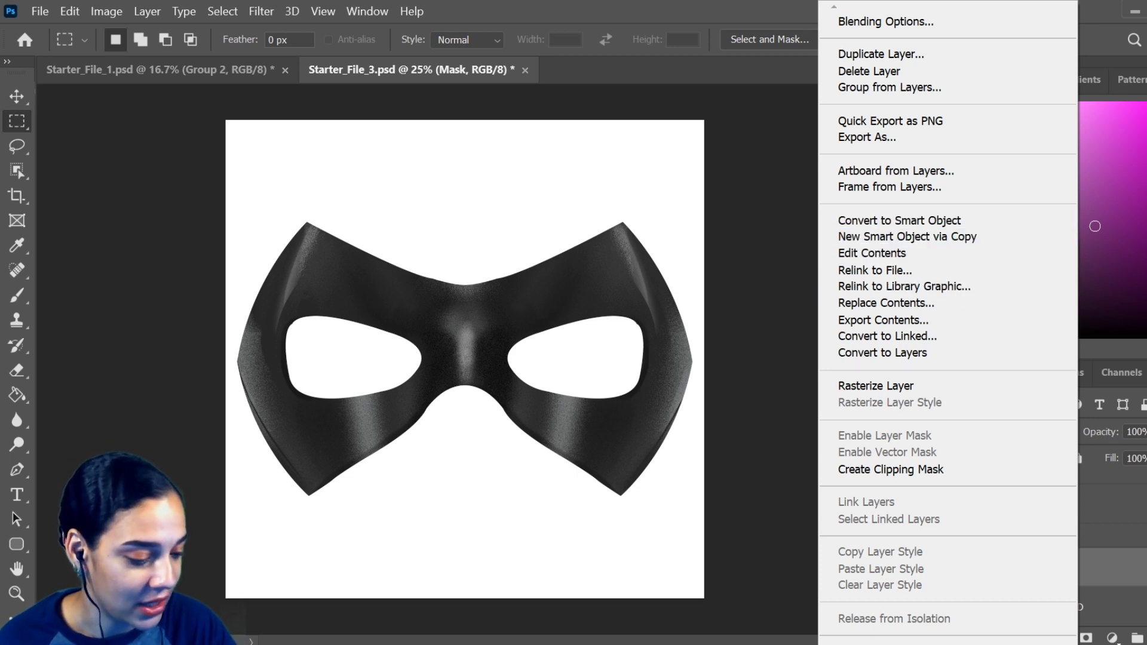
pyautogui.click(1096, 584)
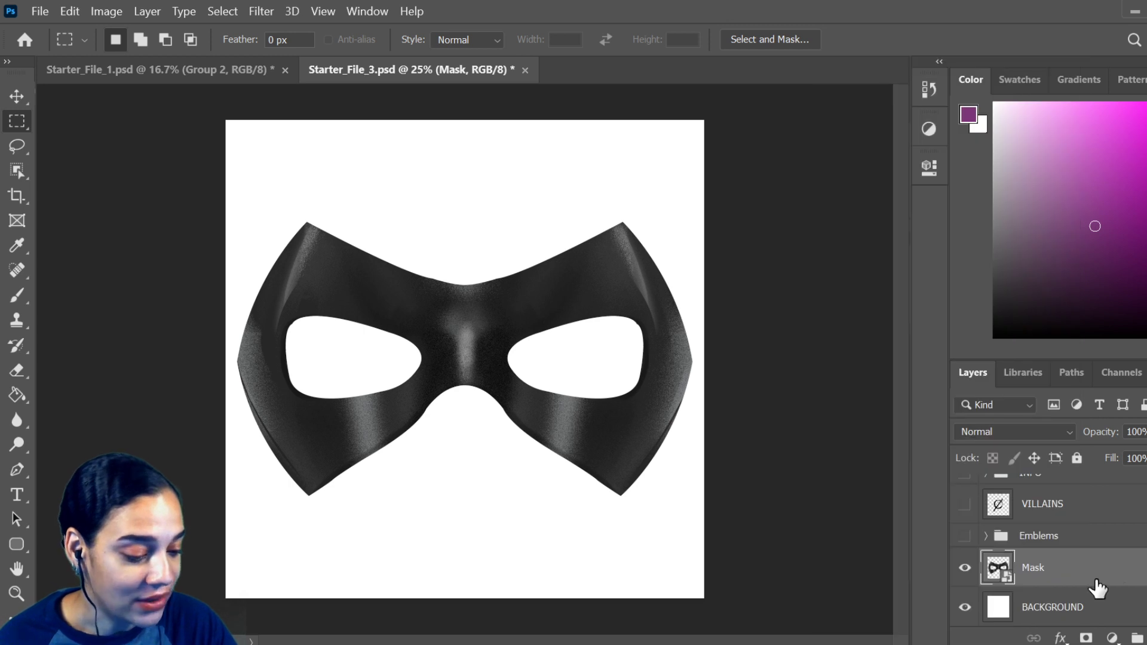
pyautogui.doubleClick(999, 569)
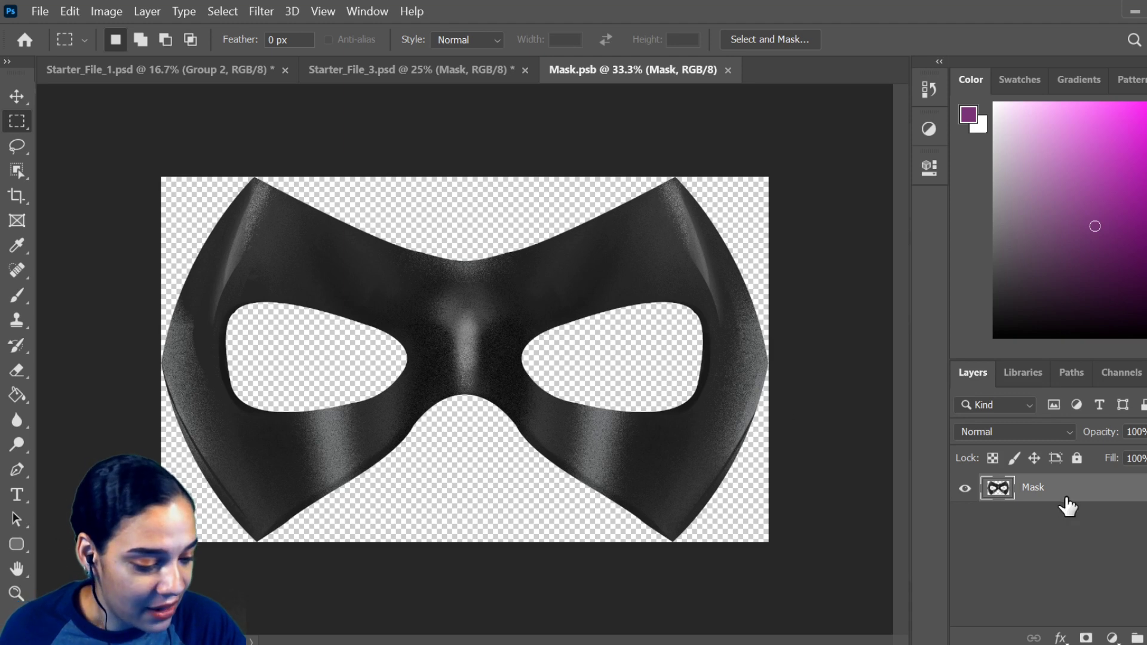
# - Copy the VILLAINS layer from Starter_File_3.psd into Mask.psb, above the Mask layer
pyautogui.click(411, 68)
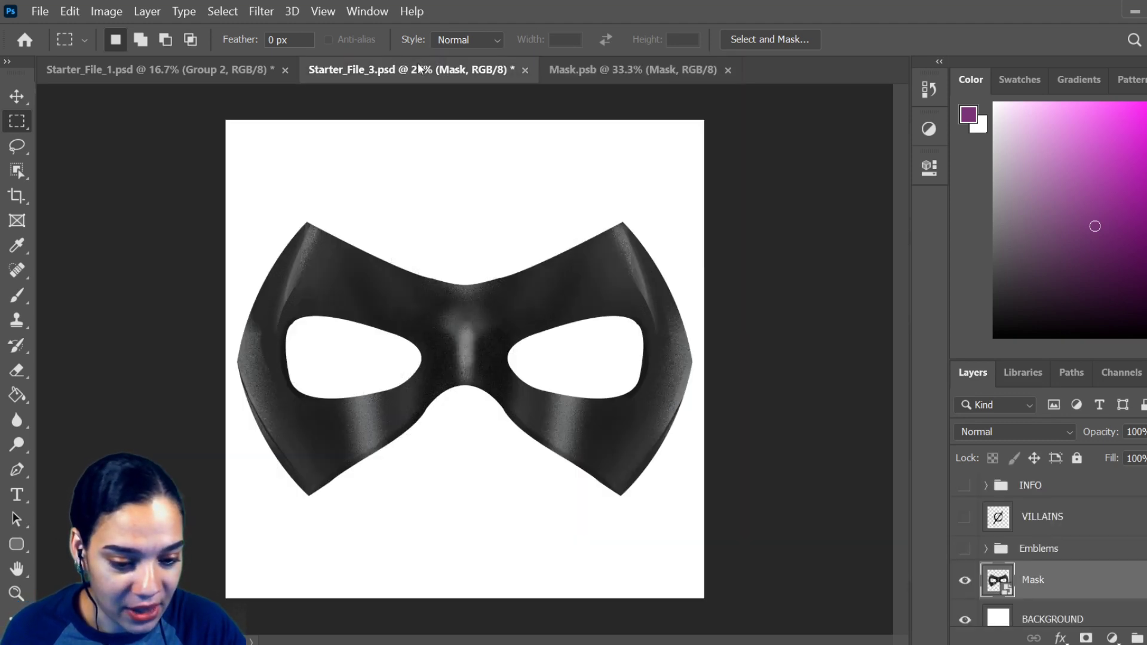
pyautogui.moveTo(1083, 523); pyautogui.dragTo(630, 73)
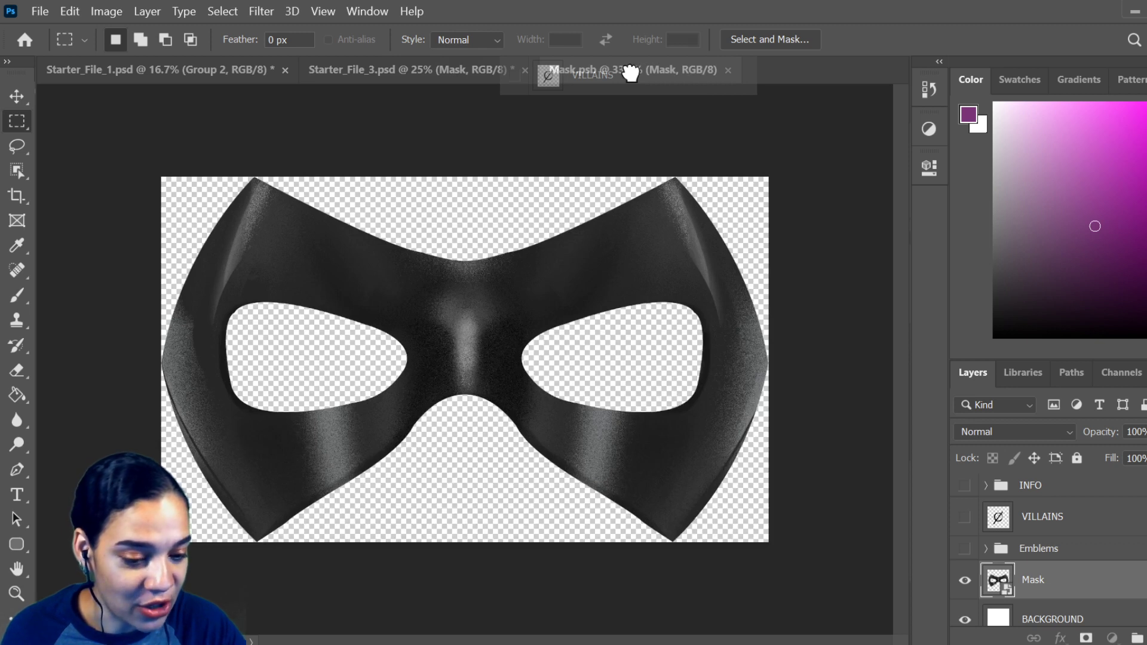
pyautogui.moveTo(631, 73); pyautogui.dragTo(528, 323)
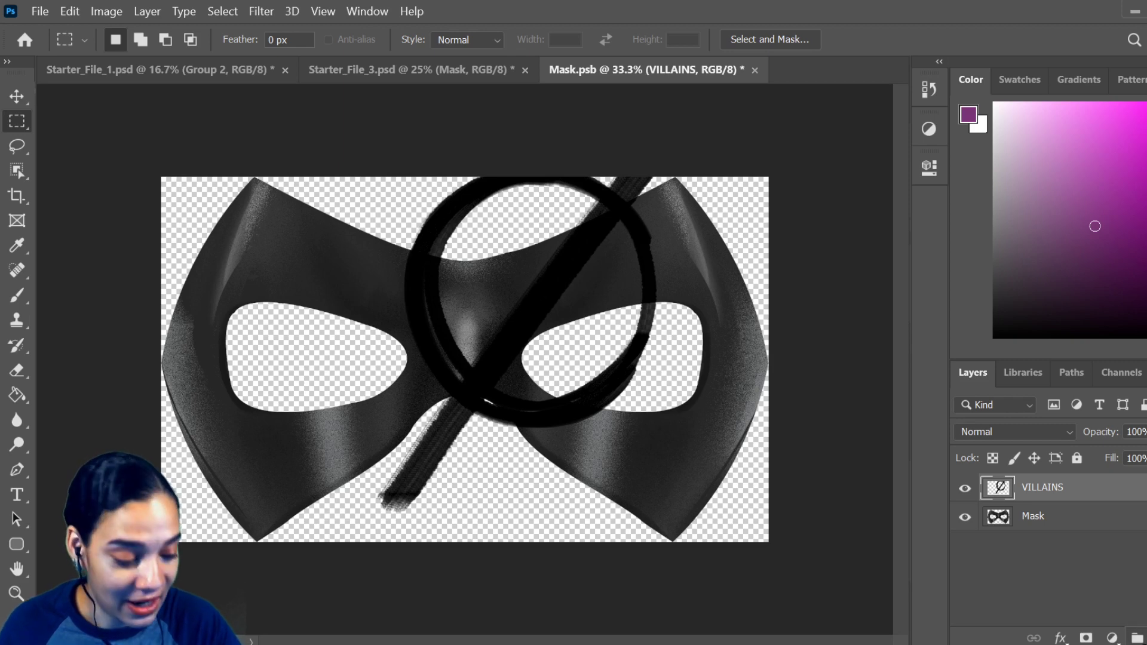
# - Centre the VILLAINS emblem horizontally over the mask and scale it proportionally to 113.55%, positioned at Y 904.50 px
pyautogui.hotkey('ctrl', 't')
pyautogui.moveTo(512, 333)
pyautogui.mouseDown()
pyautogui.moveTo(537, 336)
pyautogui.moveTo(520, 351)
pyautogui.moveTo(530, 346)
pyautogui.mouseUp()
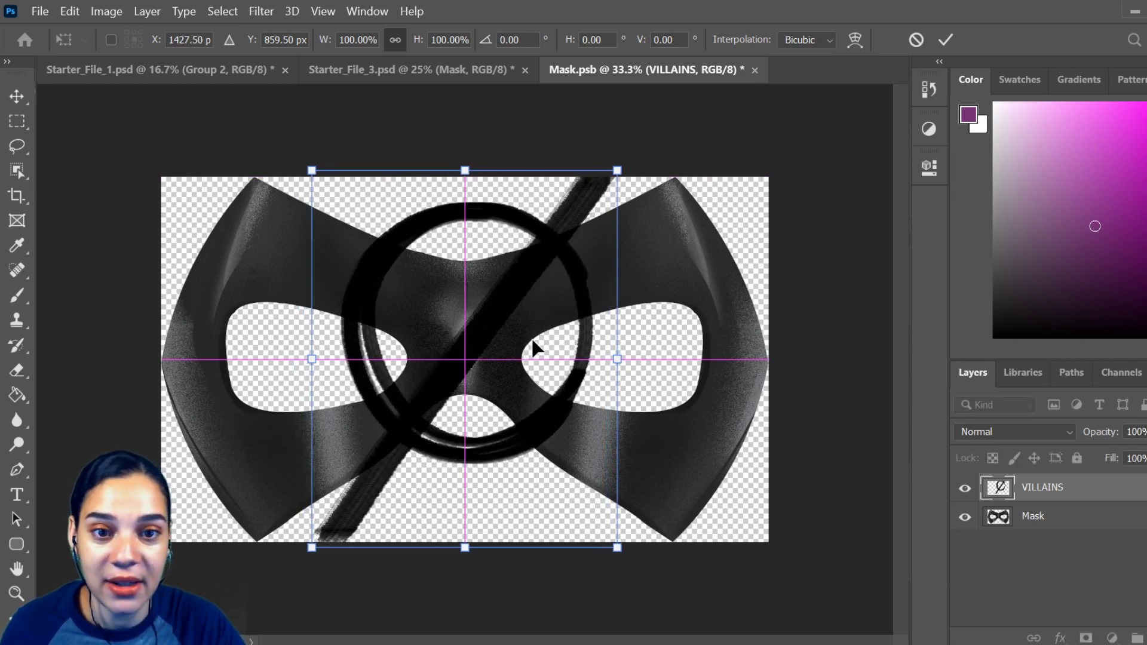
pyautogui.moveTo(622, 164); pyautogui.dragTo(649, 147)
pyautogui.moveTo(580, 257); pyautogui.dragTo(572, 269)
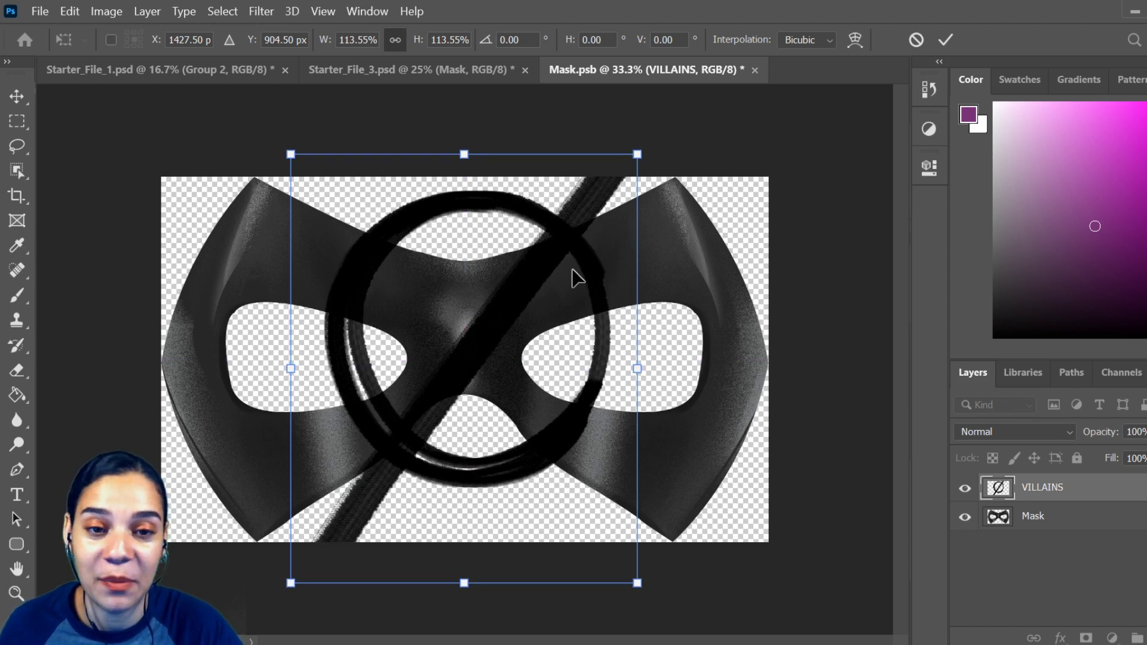
pyautogui.press('Return')
pyautogui.press('m')
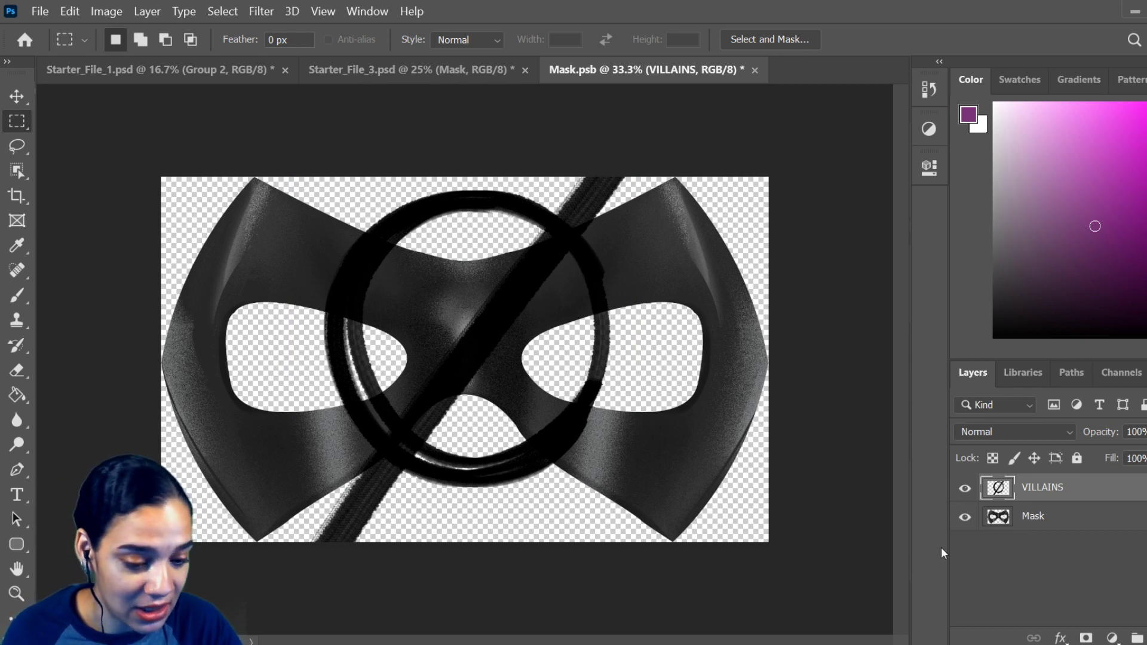
pyautogui.doubleClick(1106, 496)
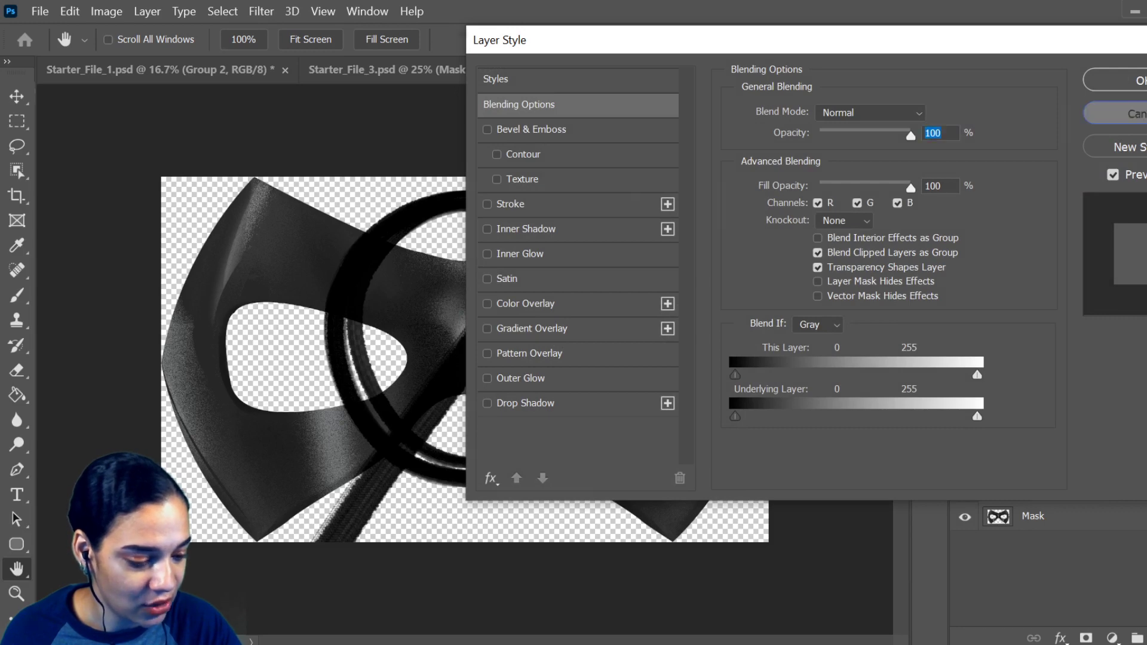
pyautogui.click(1129, 114)
pyautogui.rightClick(1057, 487)
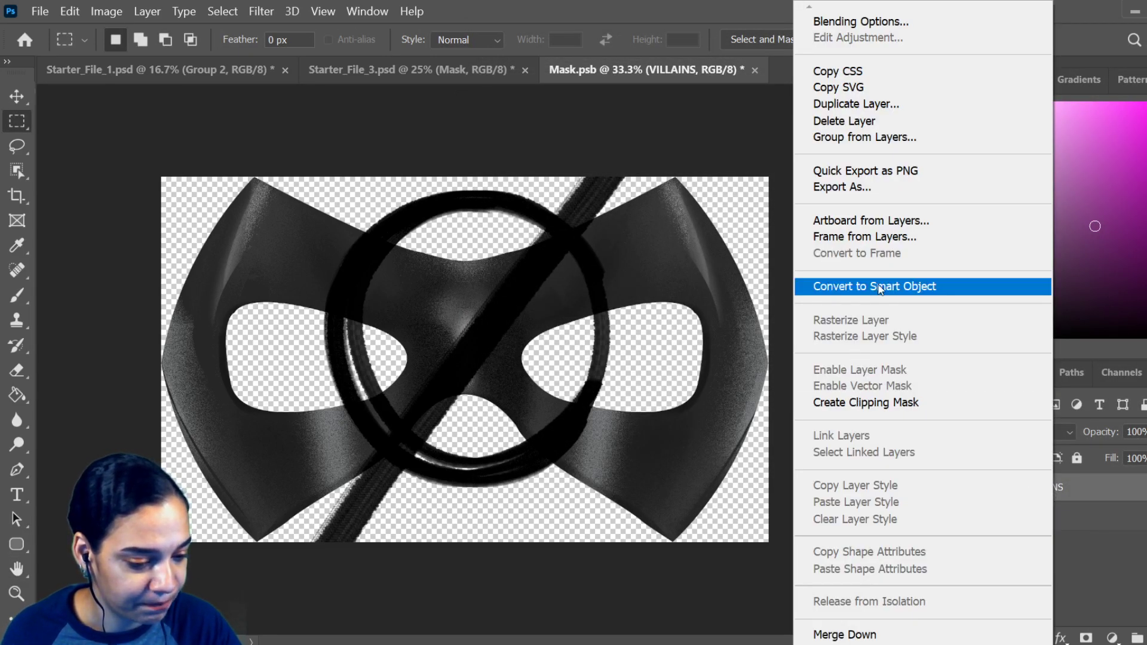
pyautogui.click(1135, 485)
pyautogui.rightClick(1135, 486)
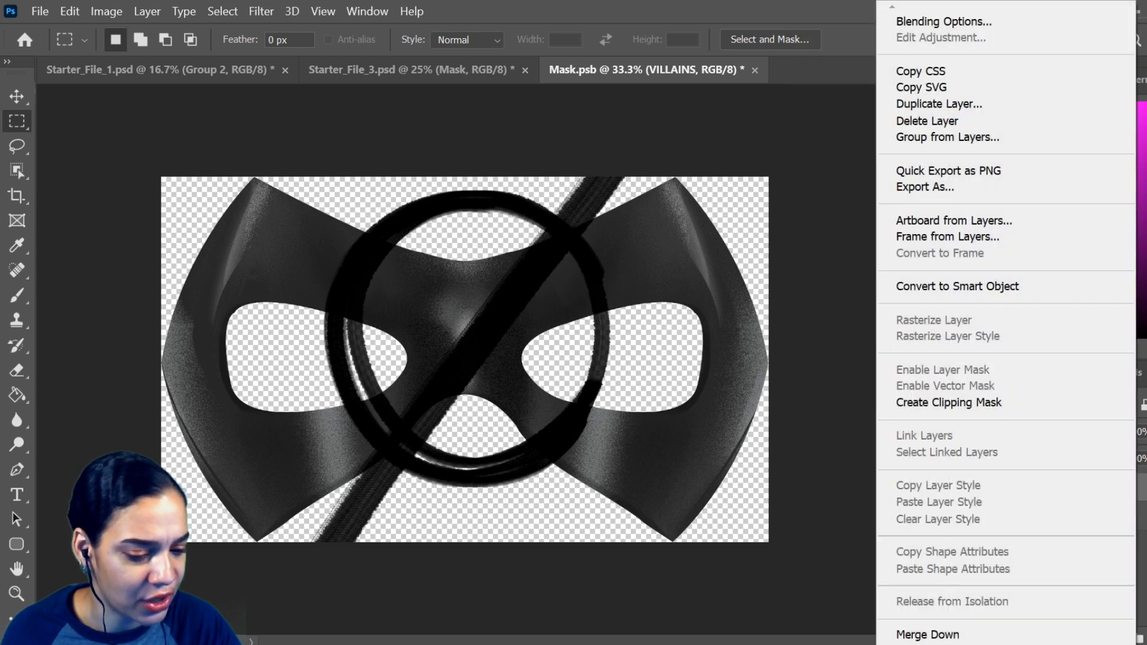
pyautogui.click(937, 289)
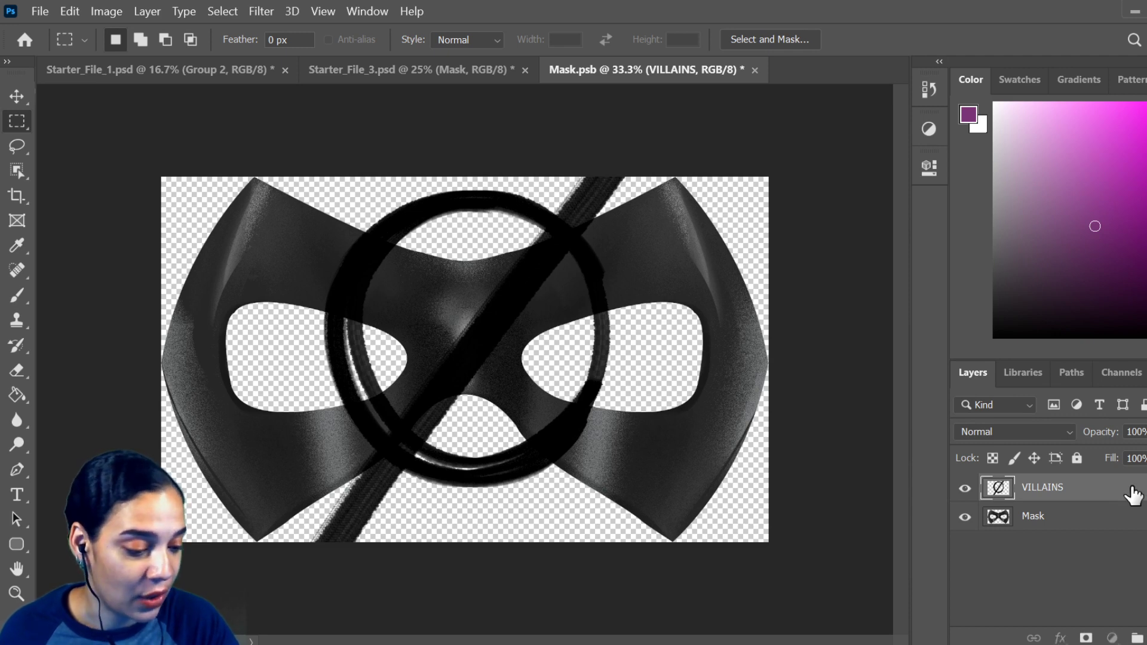
# - Apply a red Color Overlay in Normal mode at 100% opacity to the VILLAINS layer and convert the layer to a smart object
pyautogui.doubleClick(1133, 495)
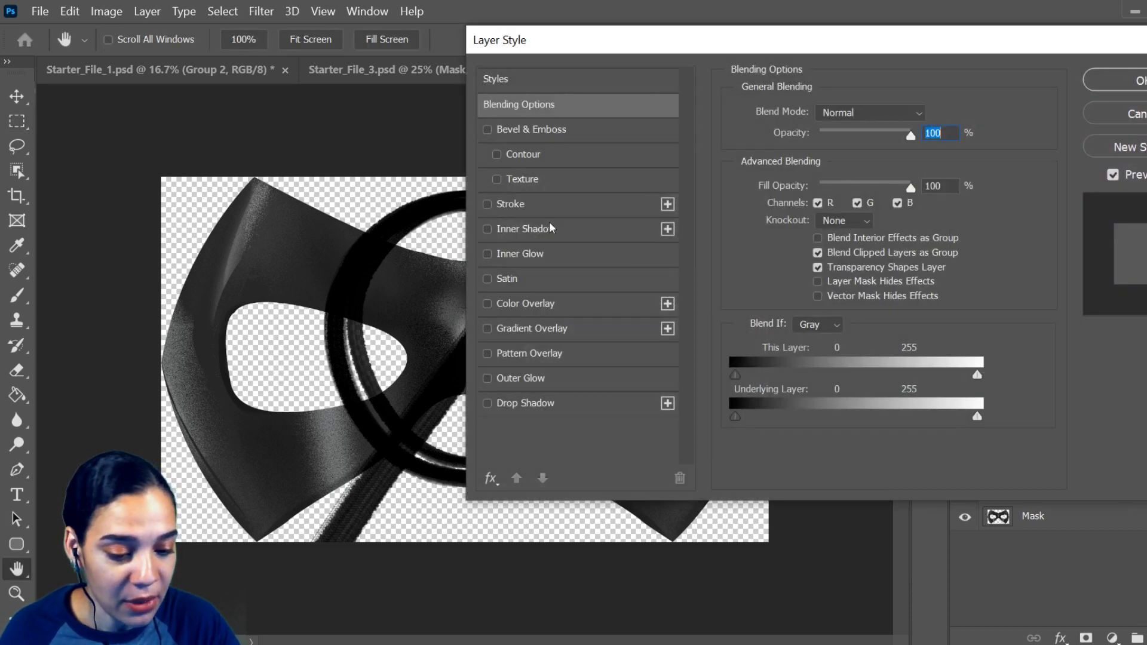
pyautogui.click(535, 303)
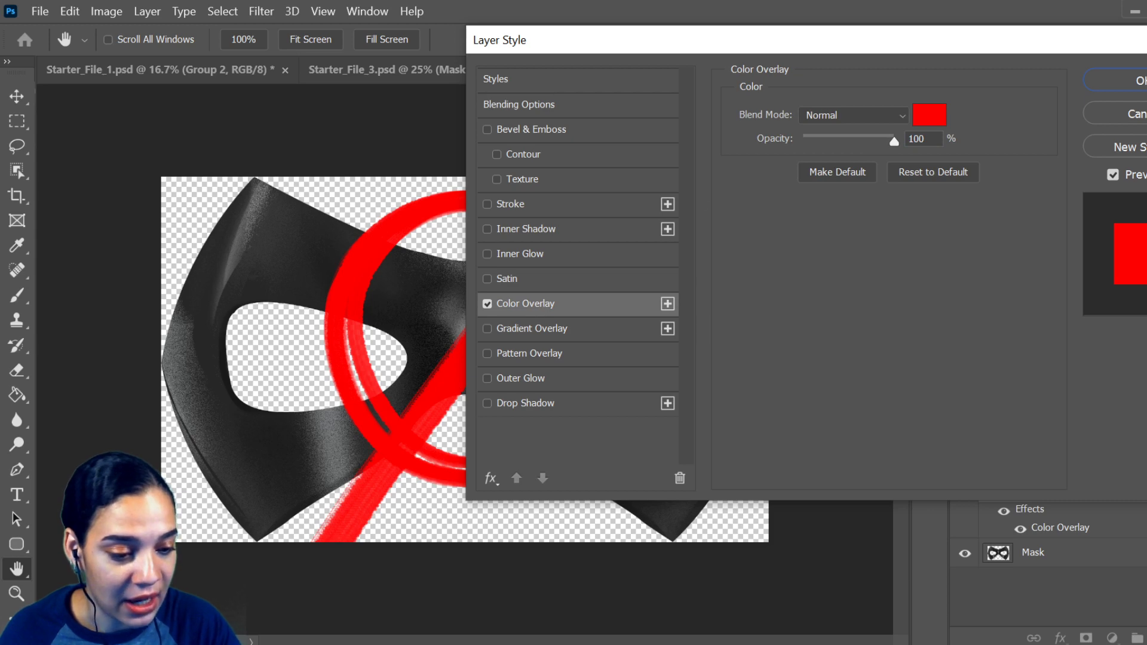
pyautogui.moveTo(818, 42); pyautogui.dragTo(732, 106)
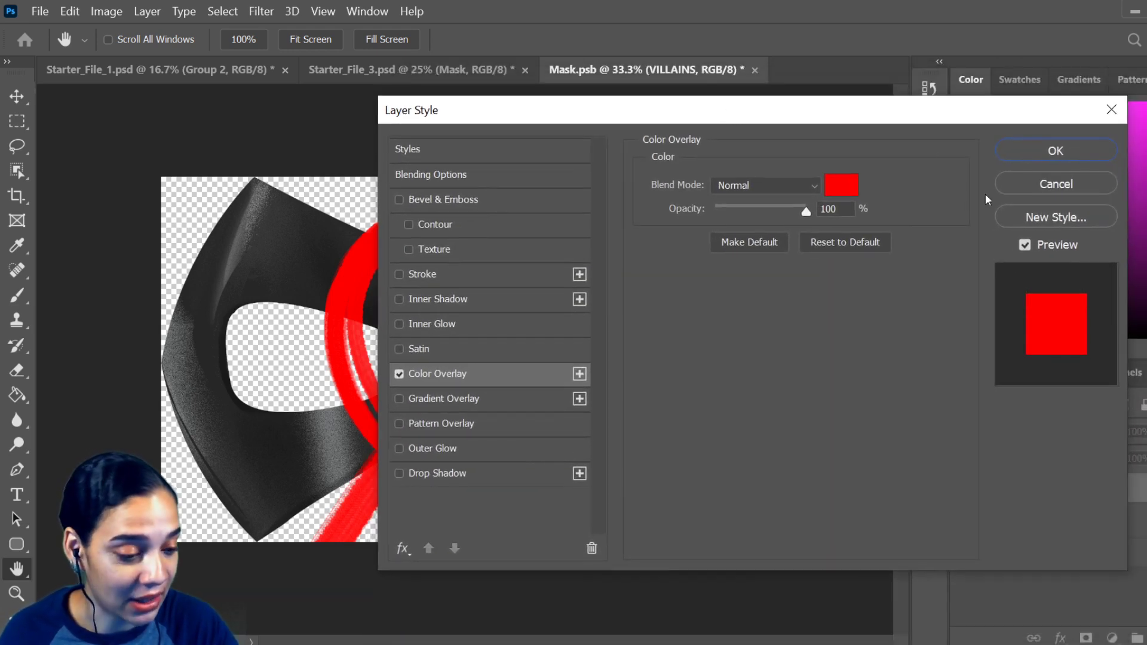
pyautogui.click(1056, 150)
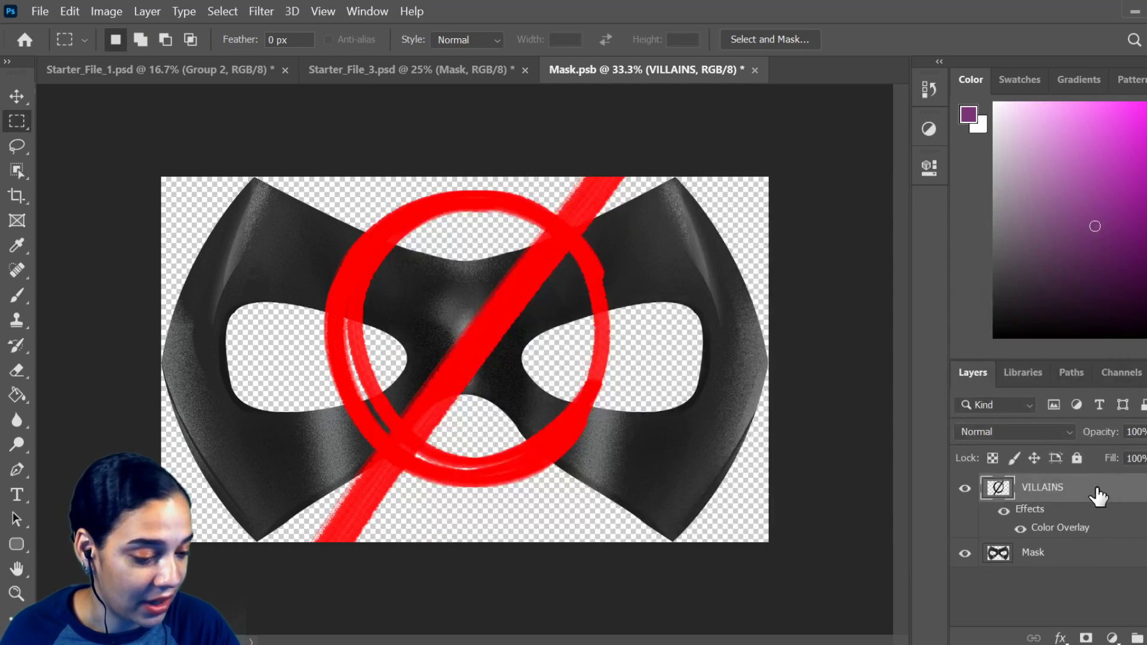
pyautogui.rightClick(1096, 491)
pyautogui.click(913, 286)
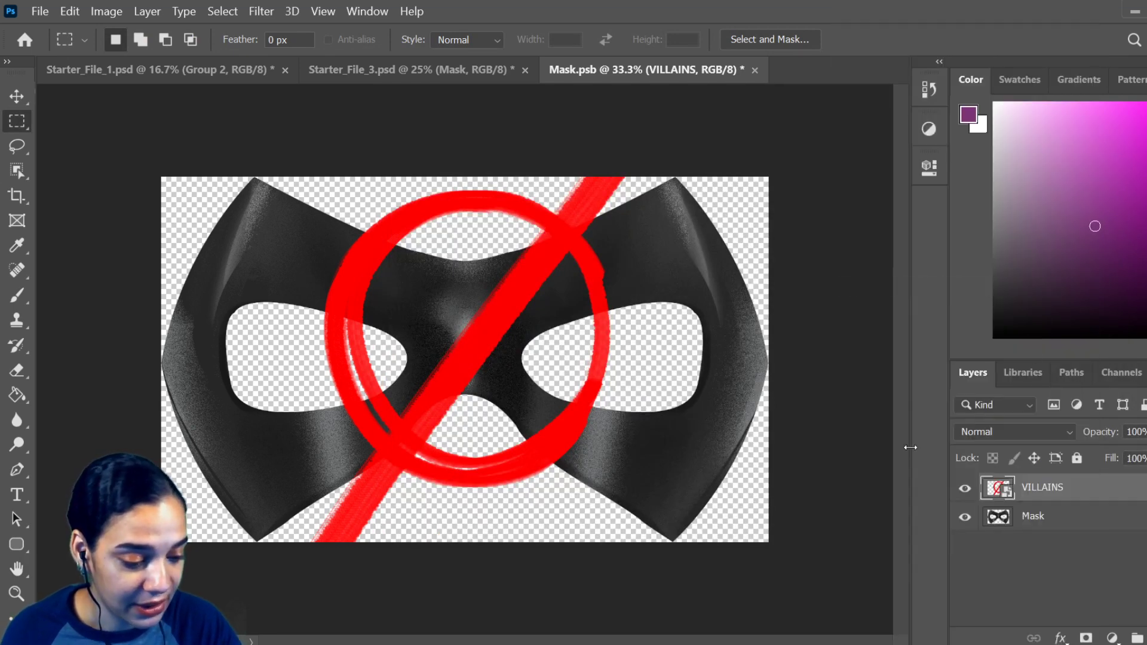
# - Try the blend modes from Dissolve through Darker Color on the VILLAINS layer and set it back to Normal
pyautogui.click(1042, 429)
pyautogui.click(986, 192)
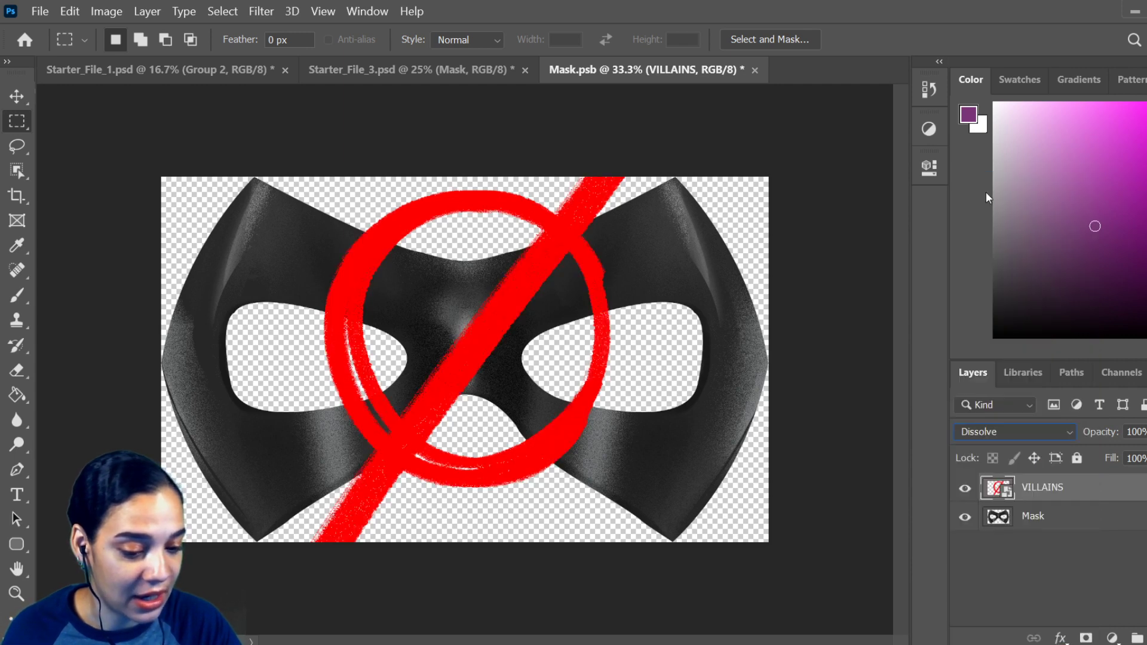
pyautogui.press('Down')
pyautogui.press('Down')
pyautogui.press('Down')
pyautogui.press('Down')
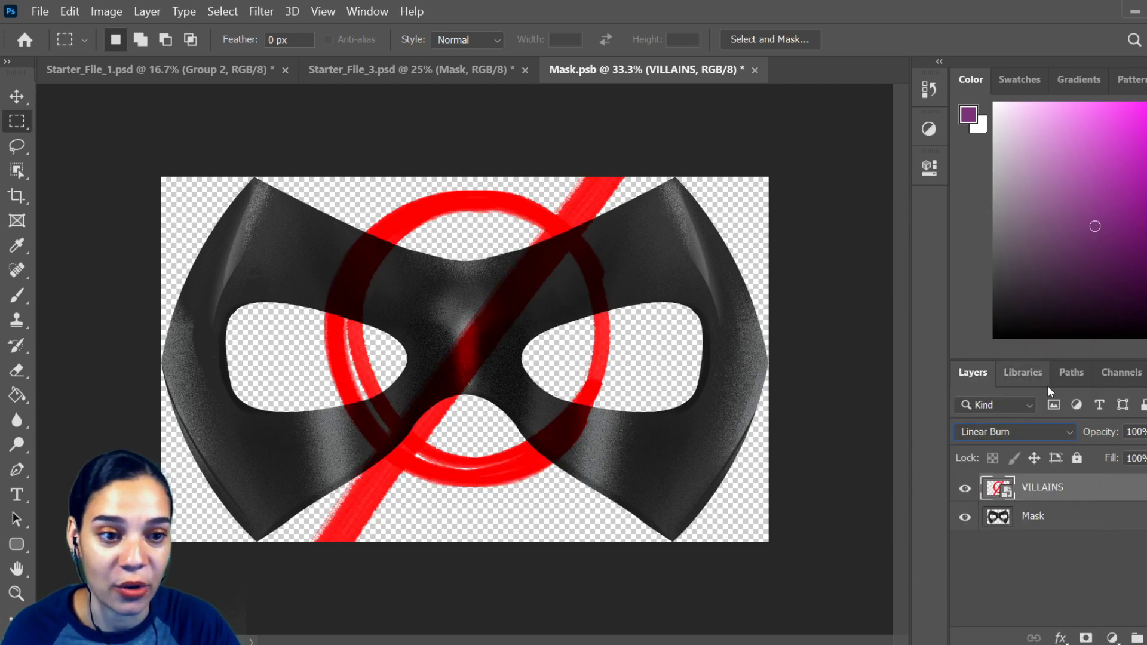
pyautogui.press('Down')
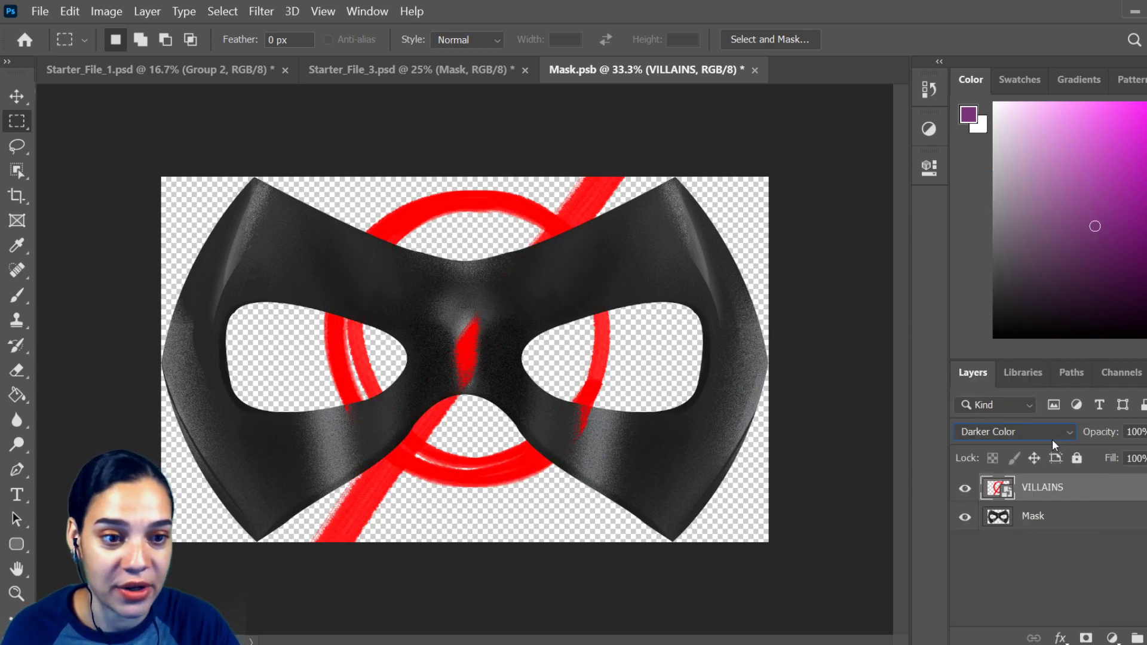
pyautogui.click(1049, 436)
pyautogui.click(996, 180)
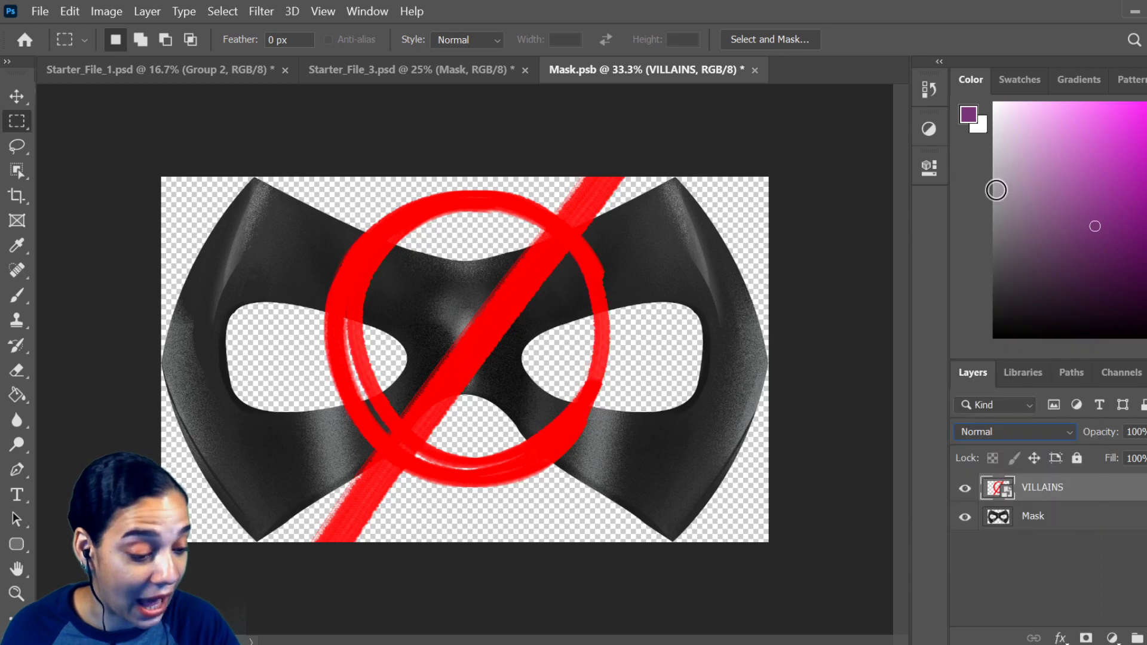
# - Preview further blend modes, including Color, on the VILLAINS layer and keep it at Normal
pyautogui.click(1007, 438)
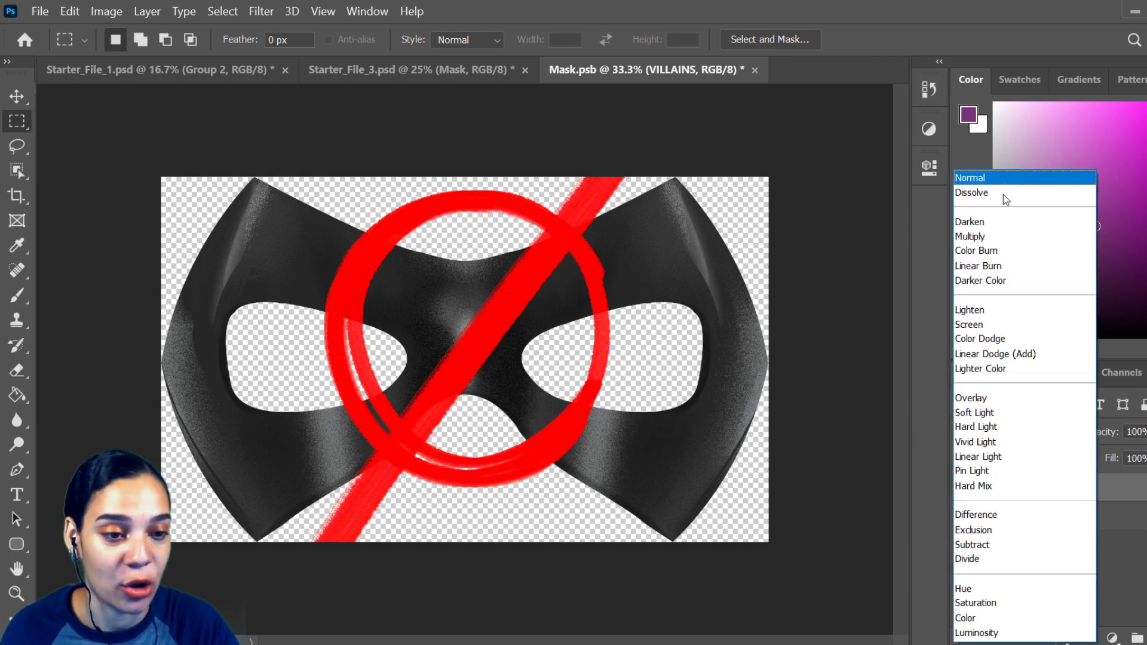
pyautogui.press('Escape')
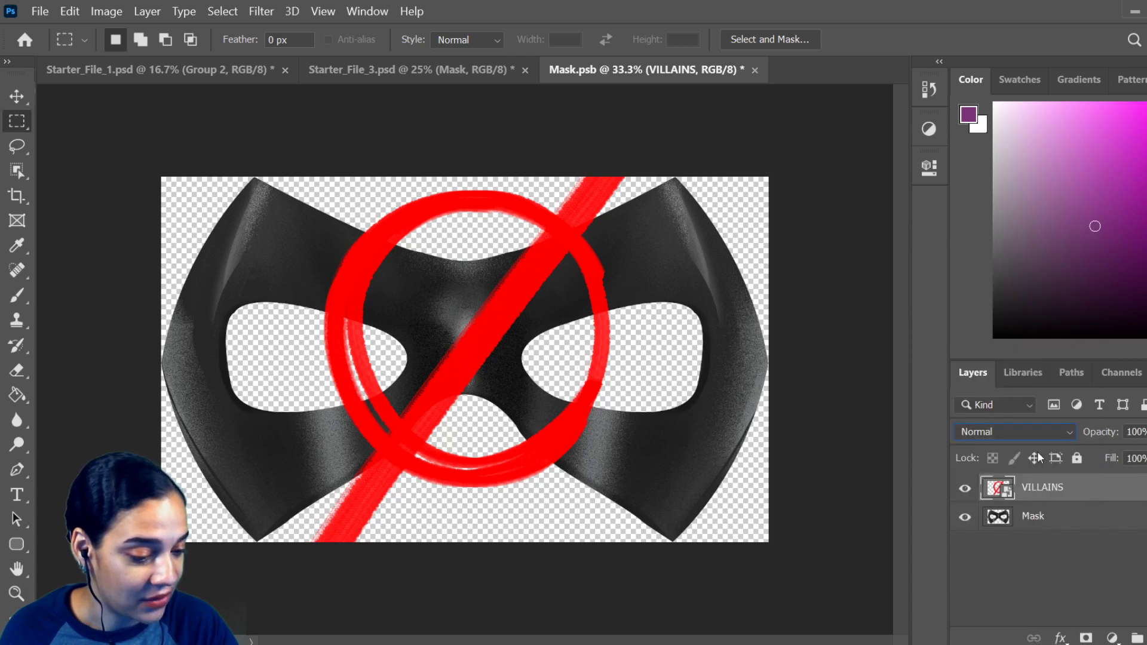
pyautogui.click(998, 430)
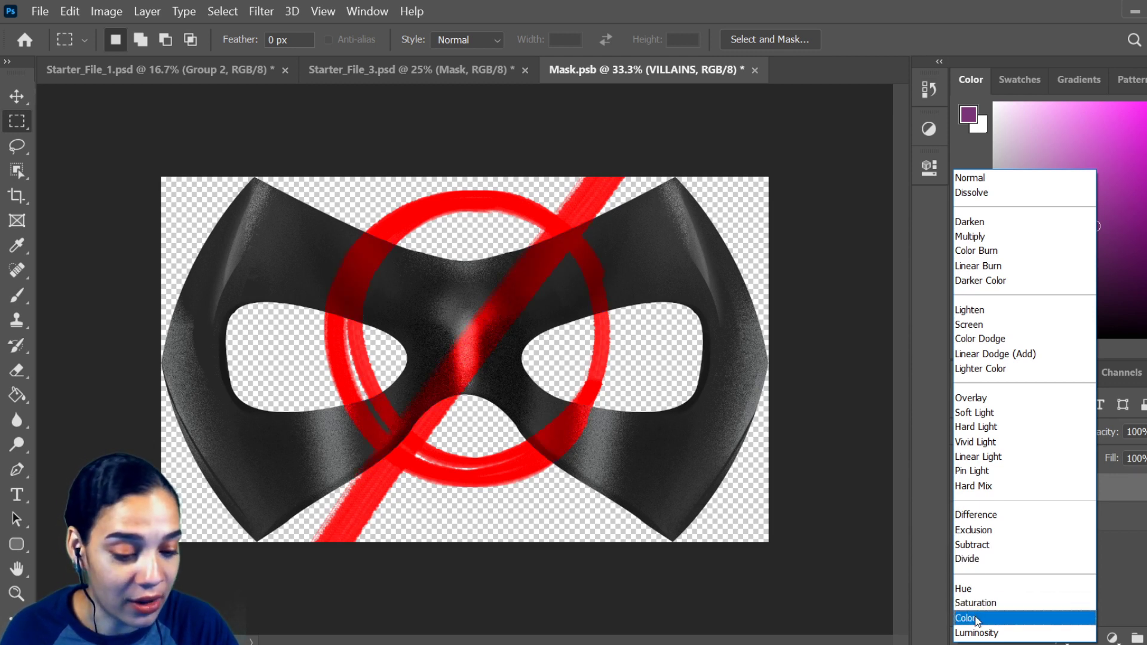
pyautogui.press('Escape')
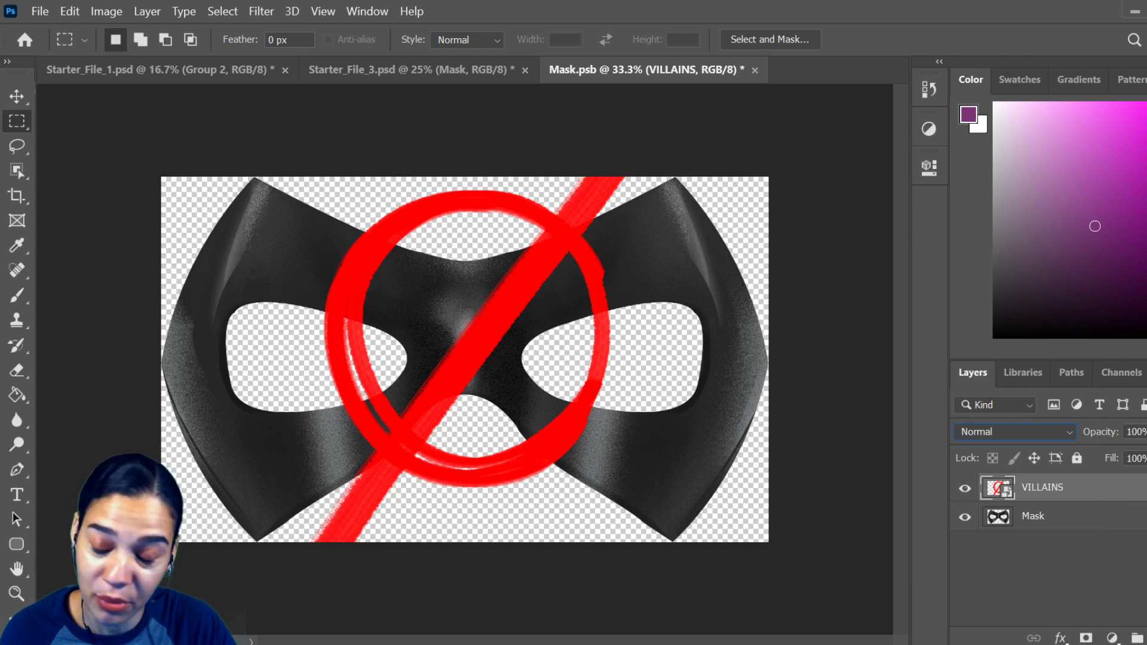
pyautogui.click(1008, 433)
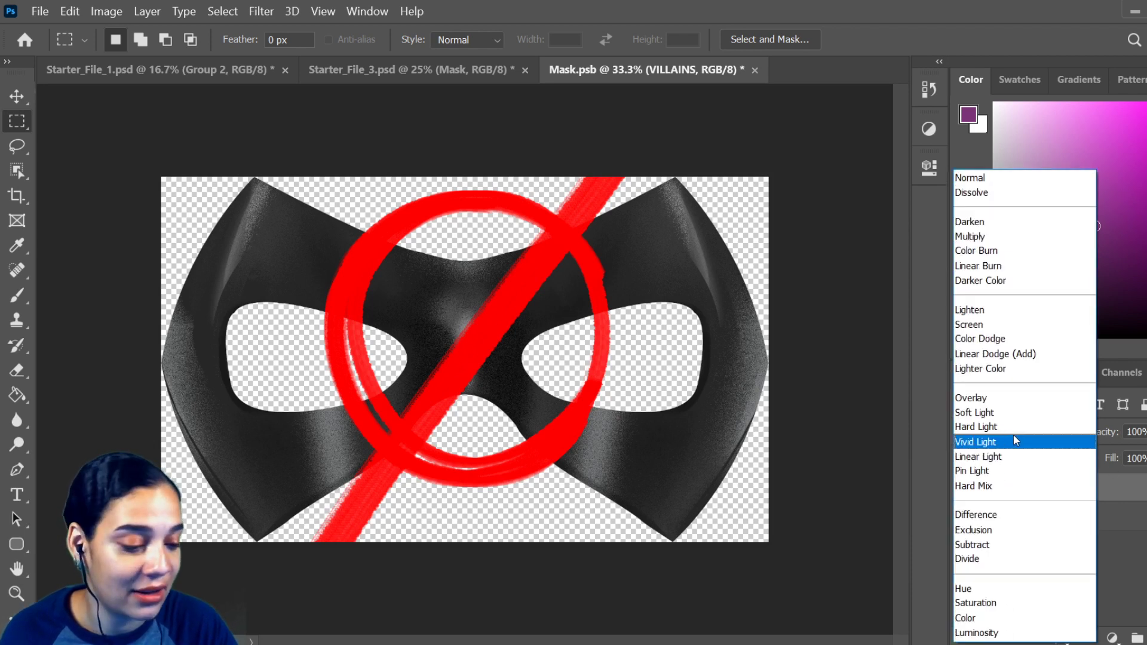
pyautogui.click(1003, 174)
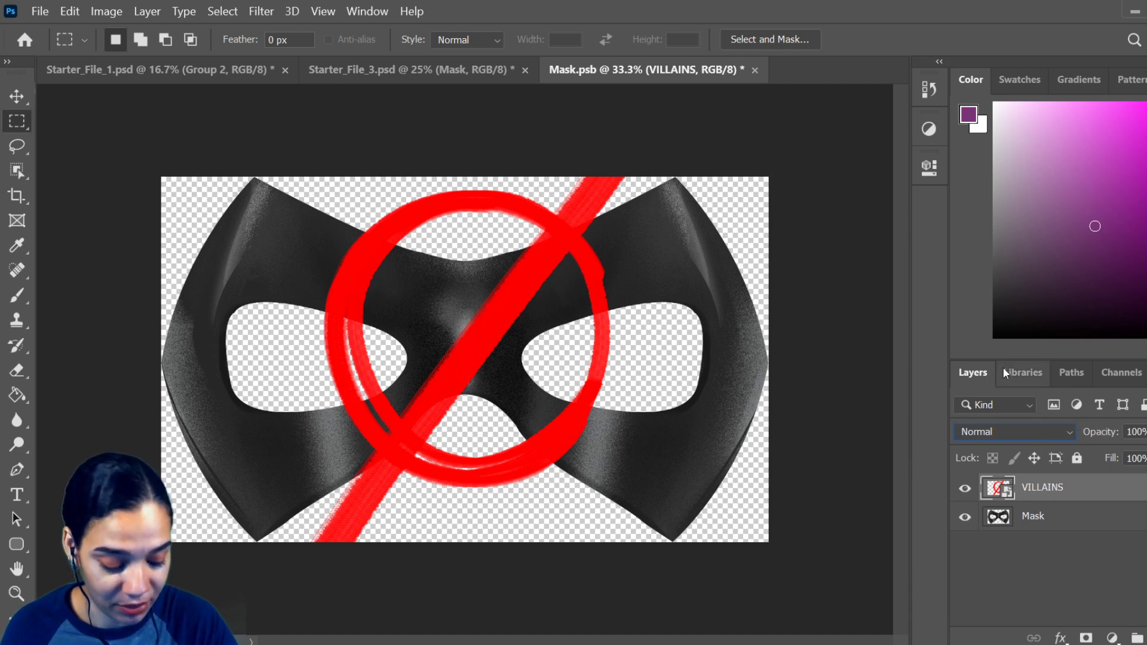
# - Step through the blend modes for the VILLAINS layer and set it to Color
pyautogui.press('Down')
pyautogui.press('Down')
pyautogui.press('Down')
pyautogui.press('Down')
pyautogui.press('Down')
pyautogui.press('Down')
pyautogui.press('Down')
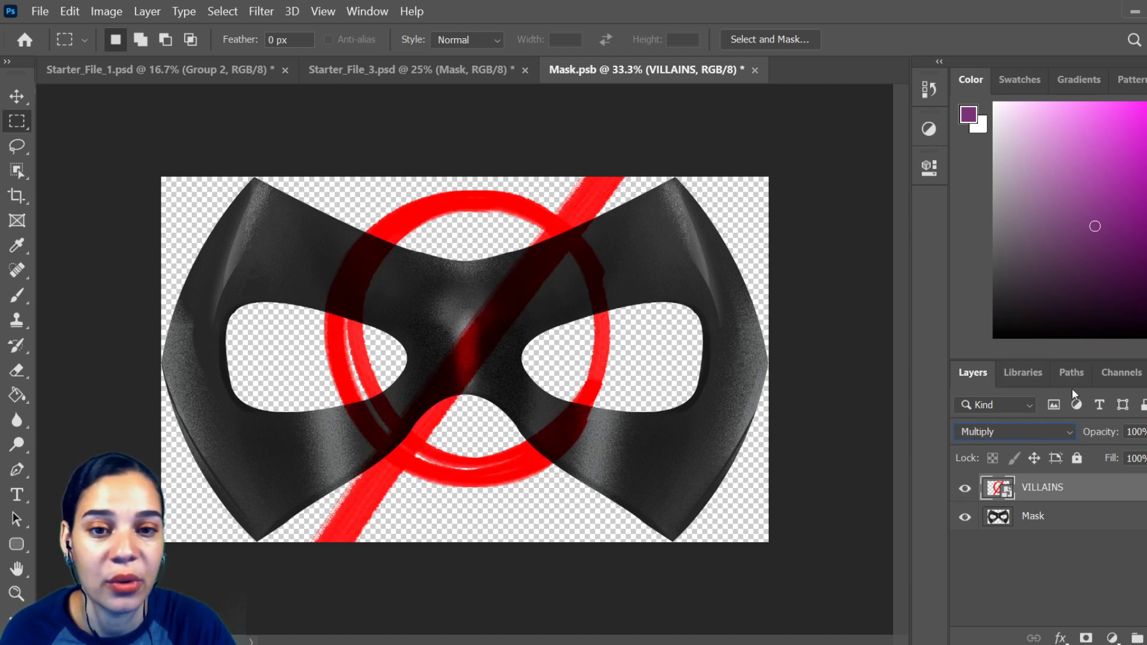
pyautogui.press('Down')
pyautogui.press('Down')
pyautogui.press('Down')
pyautogui.press('Down')
pyautogui.press('Down')
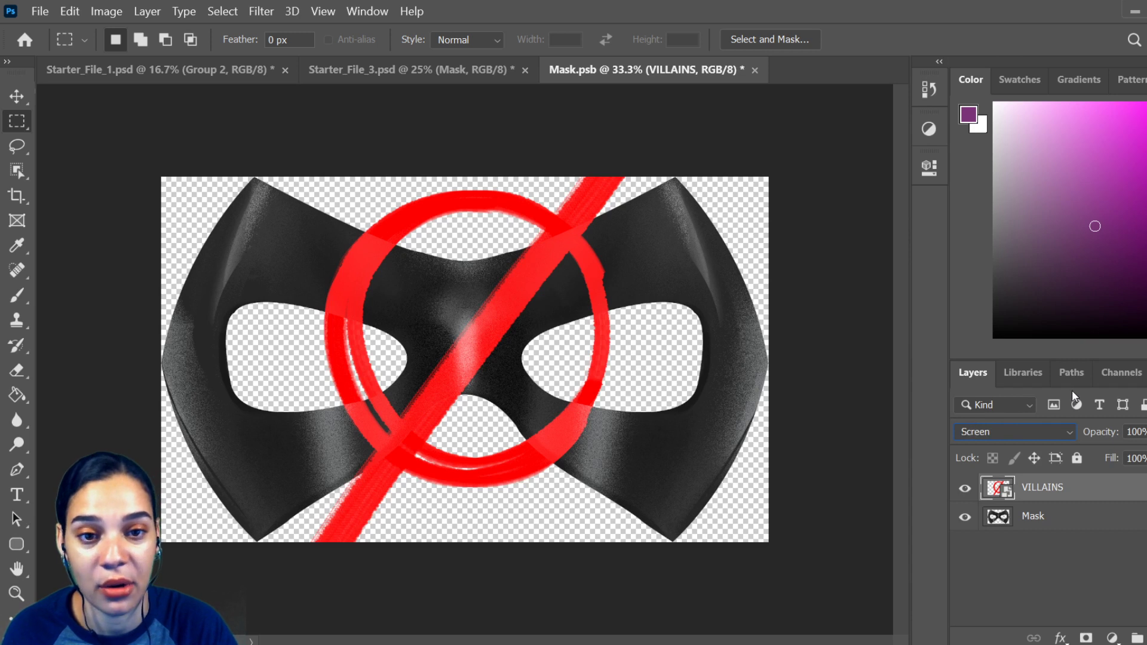
pyautogui.press('Down')
pyautogui.press('Down')
pyautogui.press('Down')
pyautogui.press('Down')
pyautogui.press('Down')
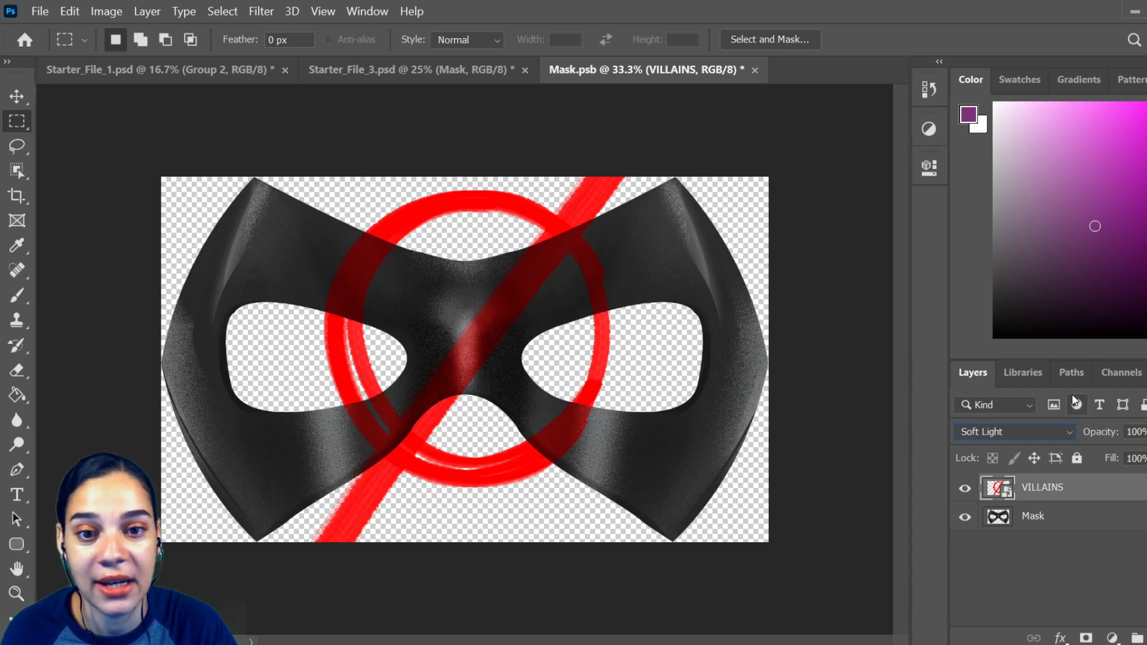
pyautogui.press('Down')
pyautogui.press('Down')
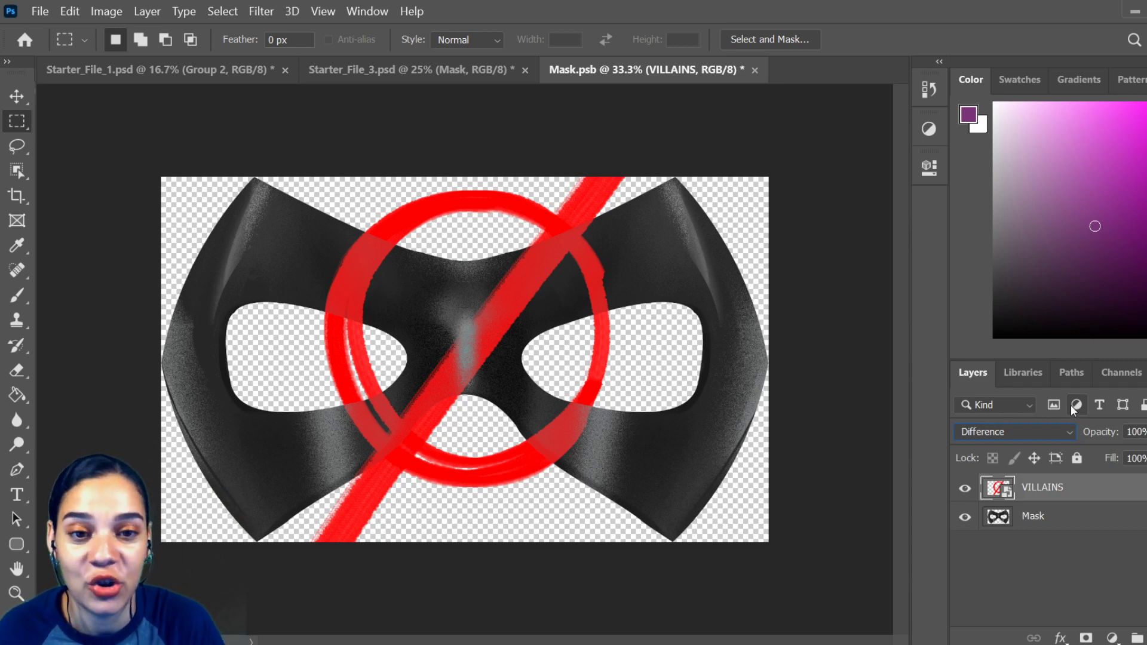
pyautogui.press('Down')
pyautogui.press('Down')
pyautogui.press('Down')
pyautogui.press('Down')
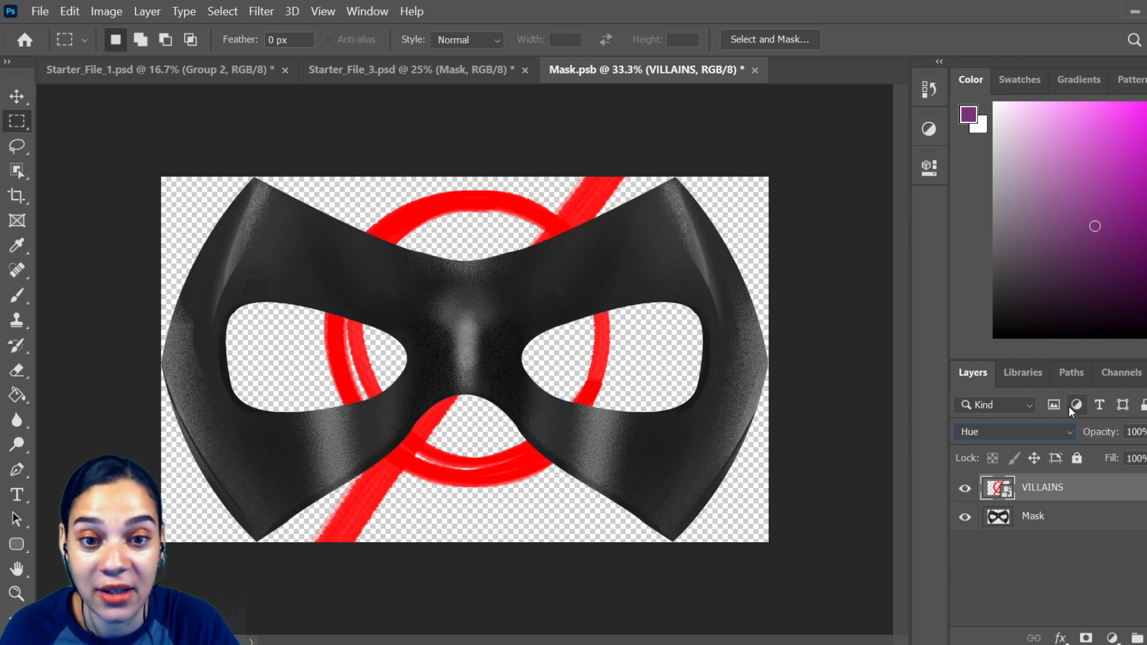
pyautogui.press('Down')
pyautogui.press('Down')
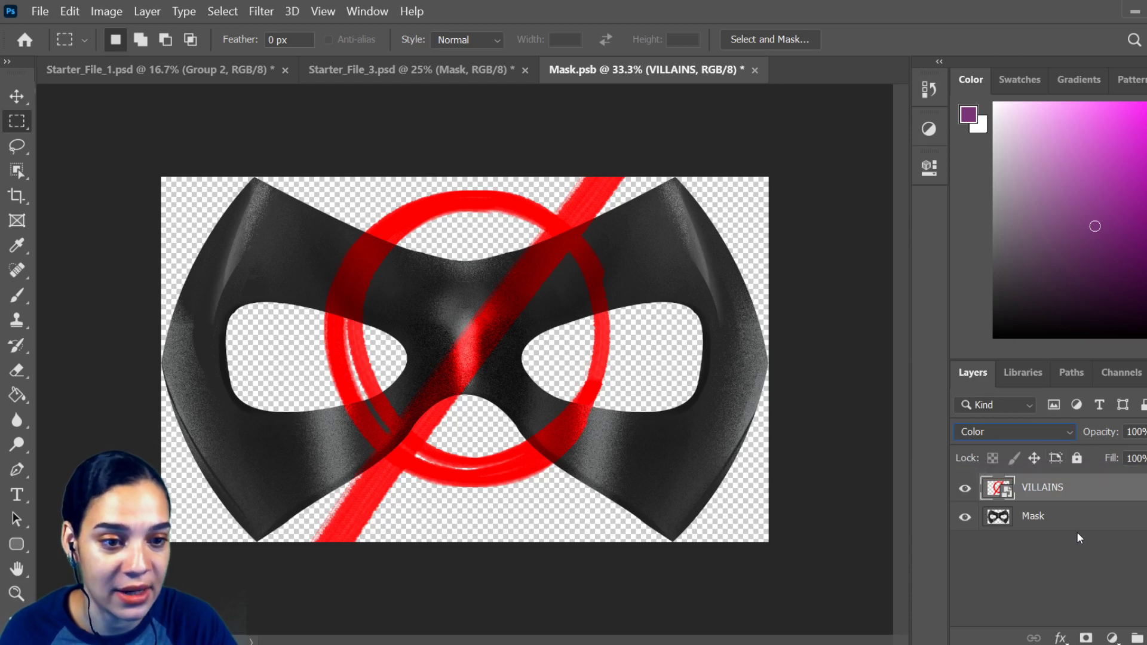
# - Clip the VILLAINS layer to the Mask layer and scale the emblem proportionally to 115.25%, positioned at X 1427.50 px, Y 940.50 px
pyautogui.rightClick(1083, 497)
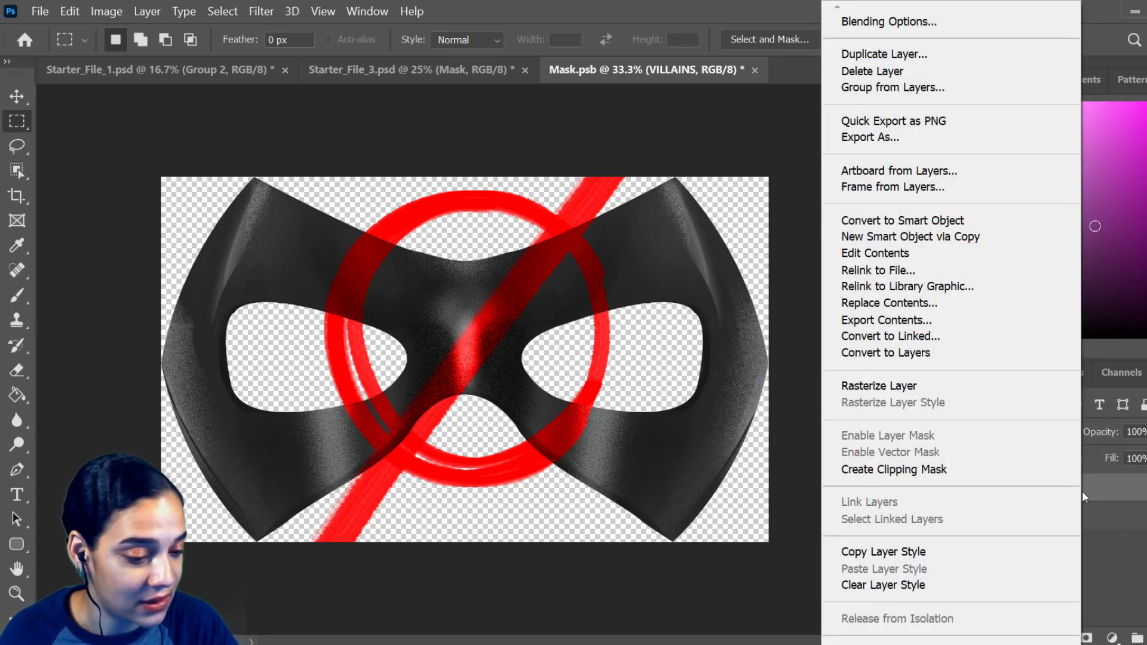
pyautogui.click(932, 471)
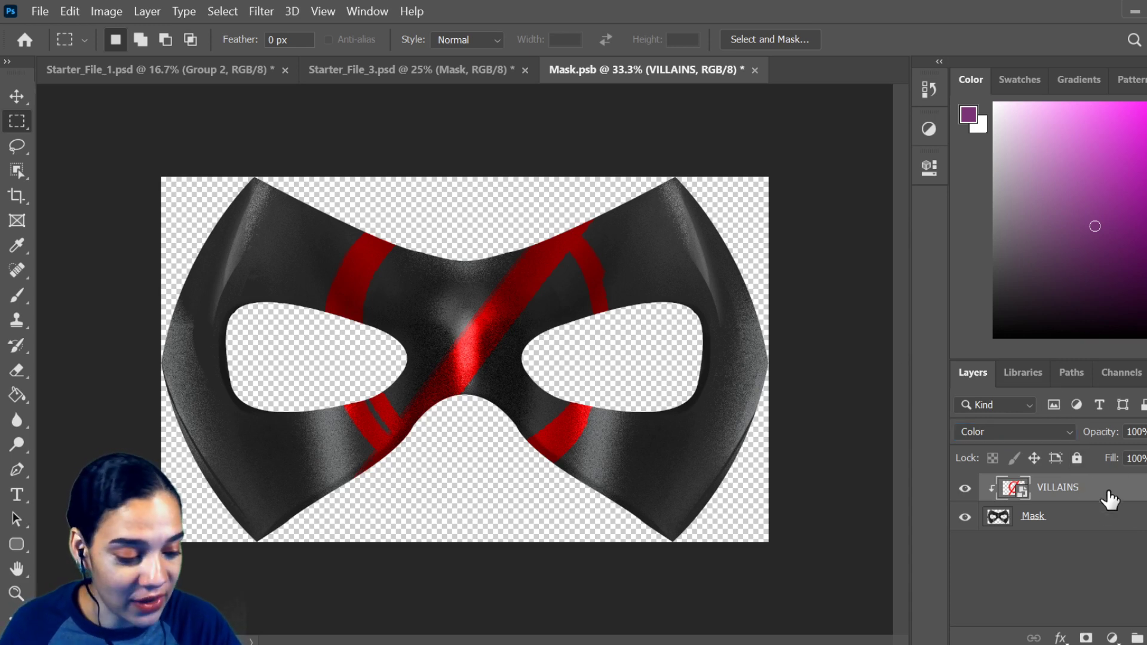
pyautogui.hotkey('ctrl', 't')
pyautogui.moveTo(635, 153); pyautogui.dragTo(664, 122)
pyautogui.moveTo(607, 208); pyautogui.dragTo(609, 216)
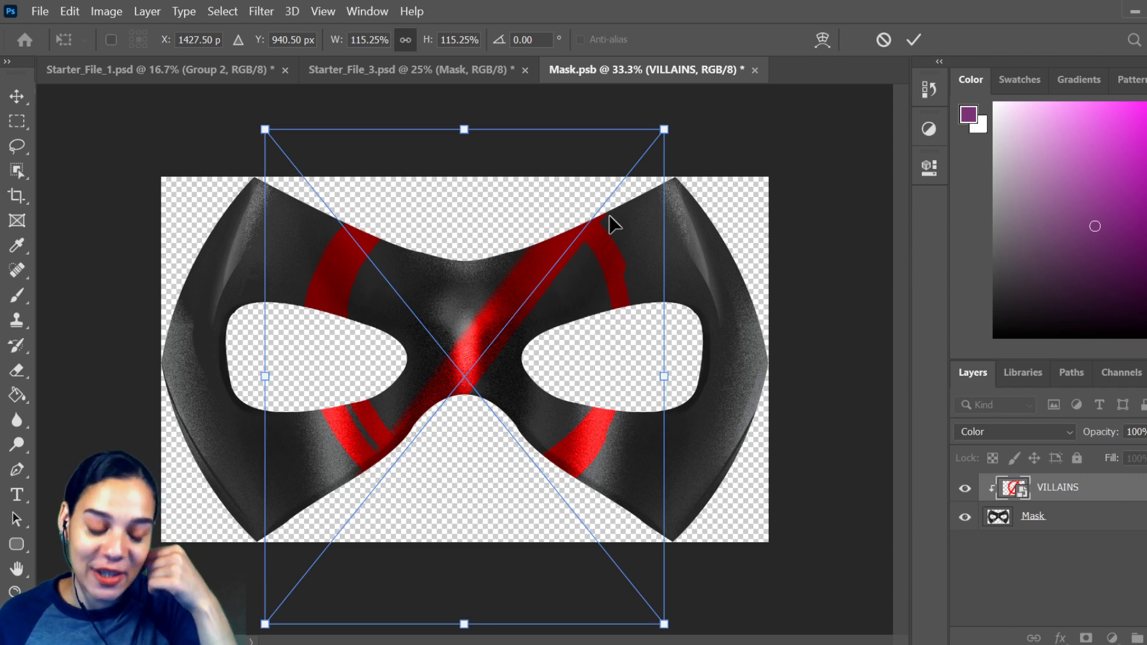
pyautogui.press('Return')
pyautogui.press('m')
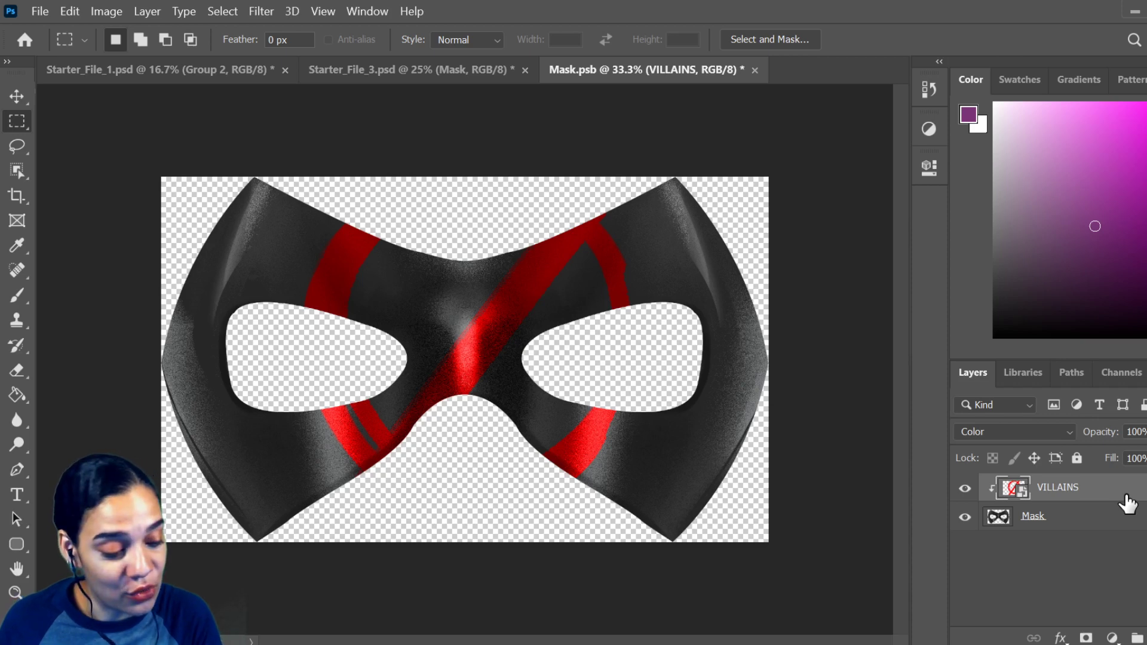
pyautogui.hotkey('ctrl', 'shift', 'n')
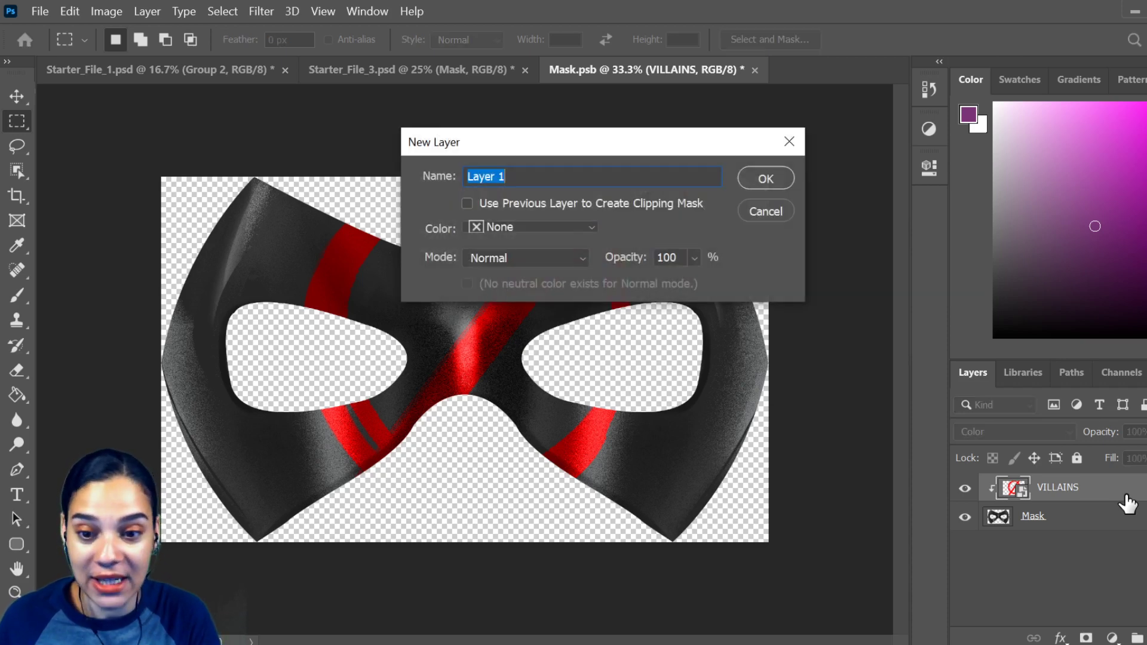
pyautogui.press('Return')
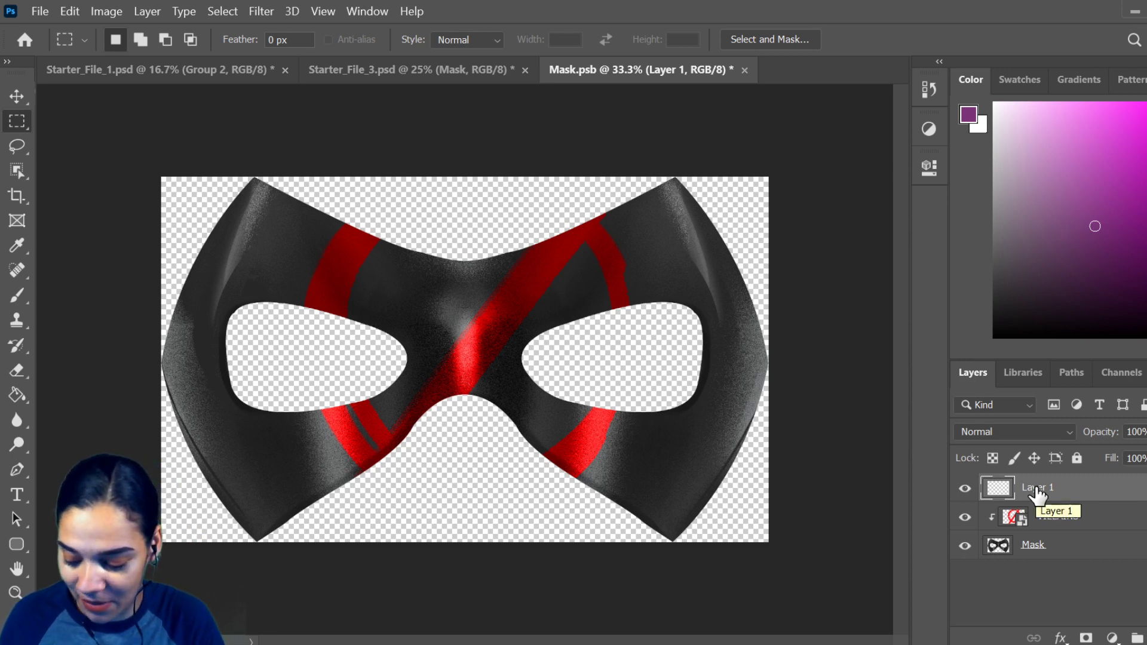
pyautogui.press('Delete')
# - Create a new layer named Highlights above the VILLAINS layer, in Normal mode at 100% opacity
pyautogui.hotkey('ctrl', 'shift', 'n')
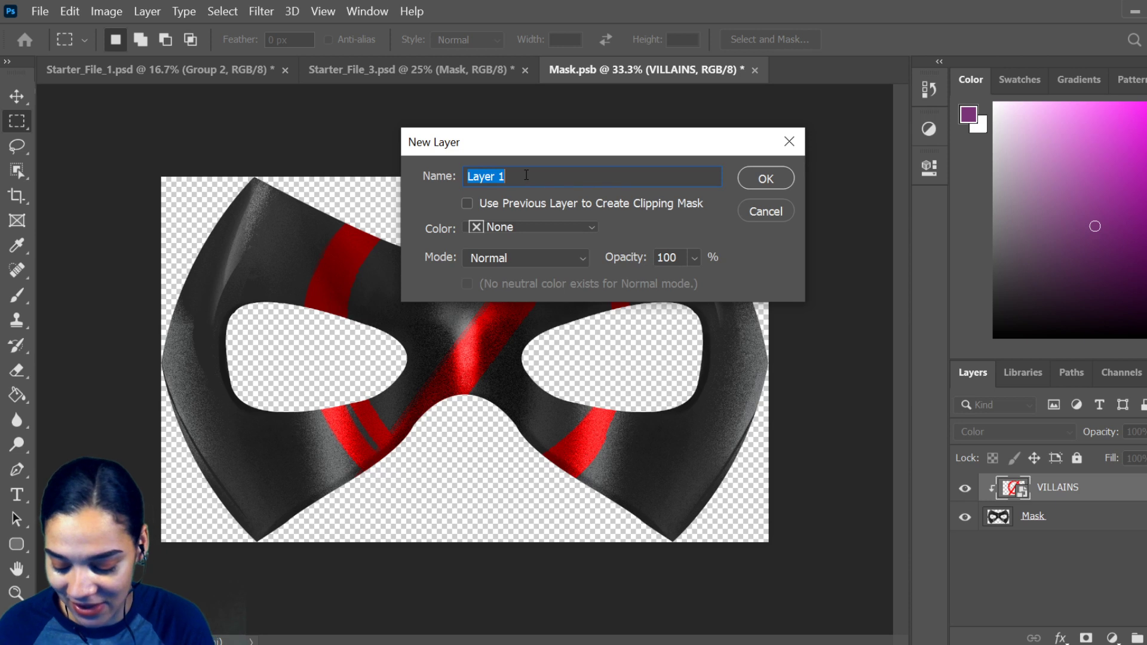
pyautogui.write('Highlights')
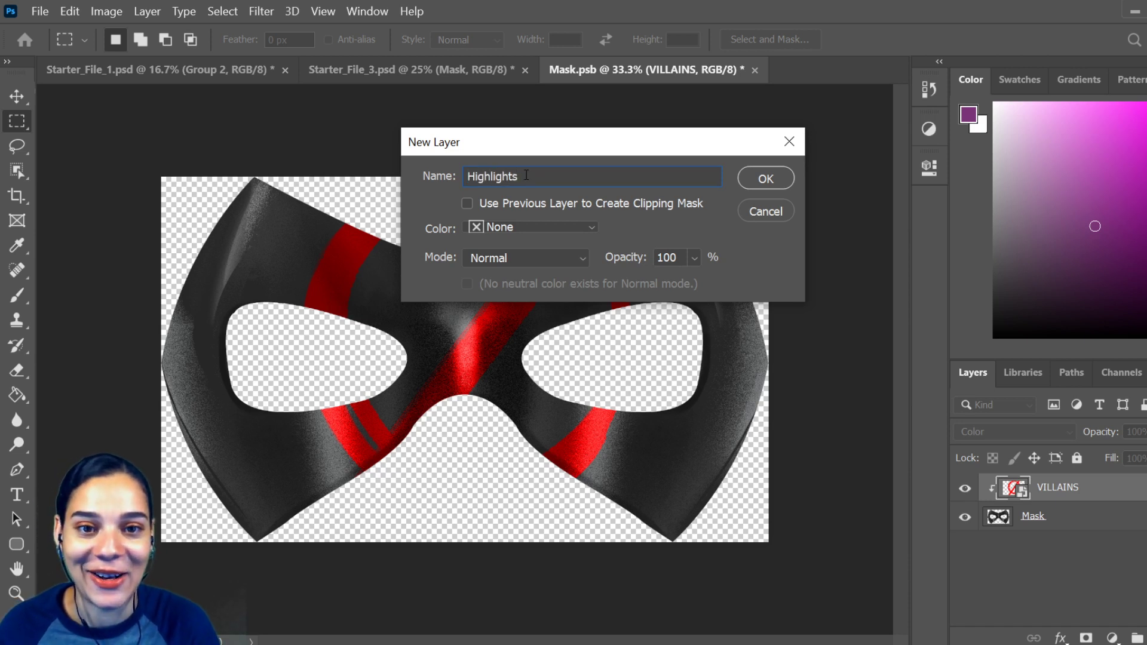
pyautogui.click(764, 188)
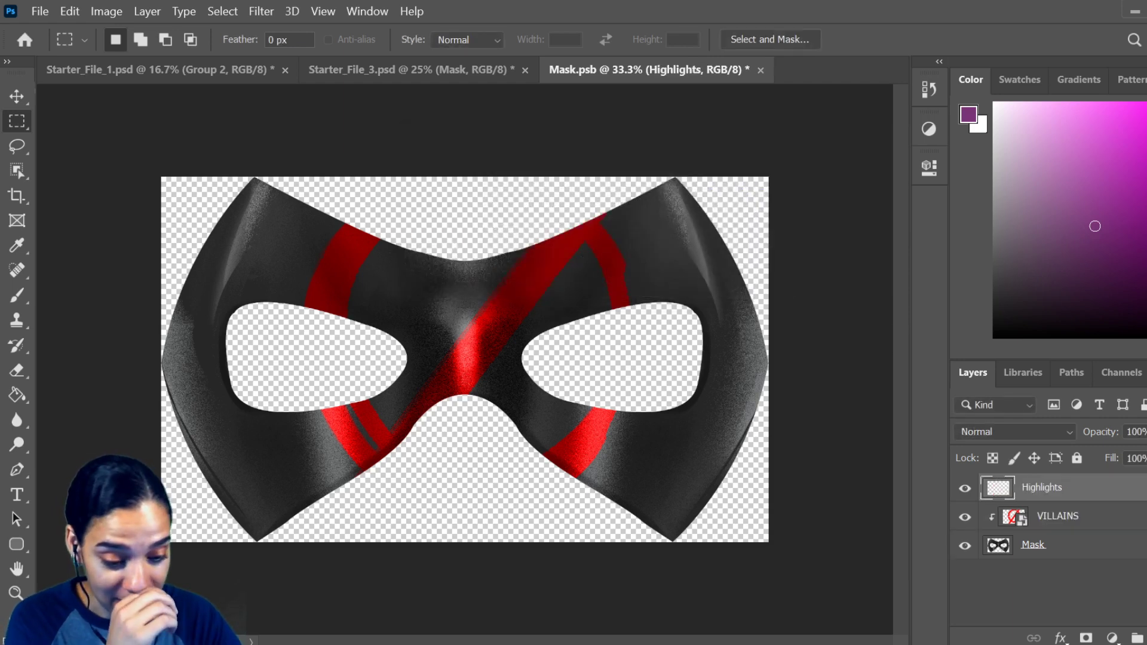
# - Clip the Highlights layer to the Mask layer and choose the Airbrush preset from Sam's Brushes for the Brush tool
pyautogui.rightClick(1102, 489)
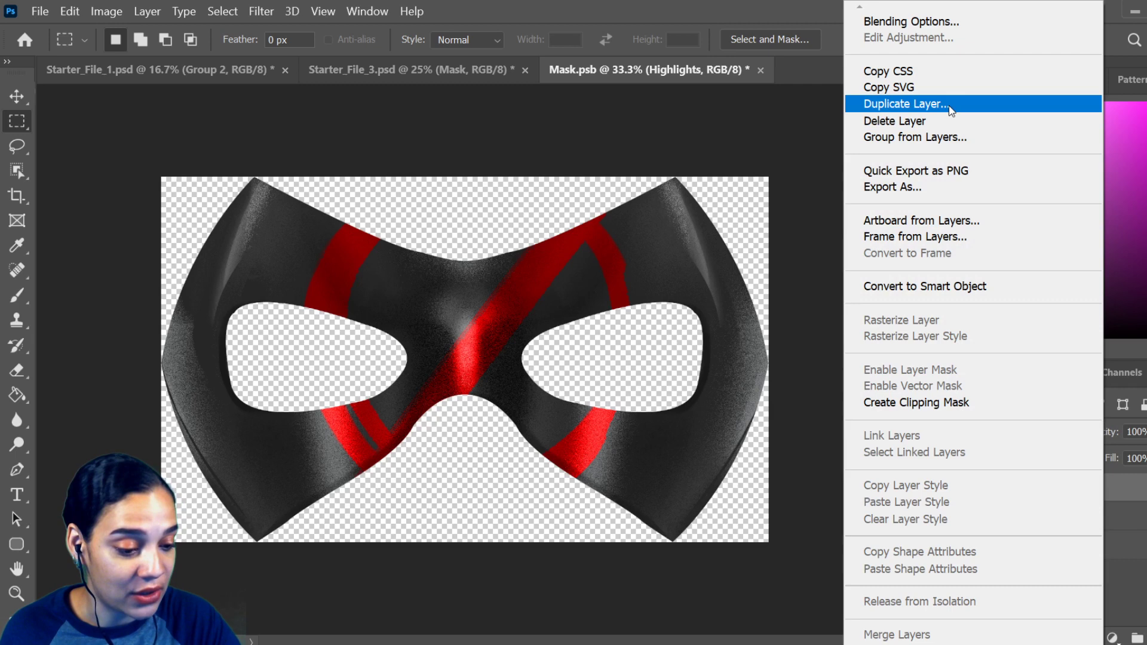
pyautogui.click(955, 404)
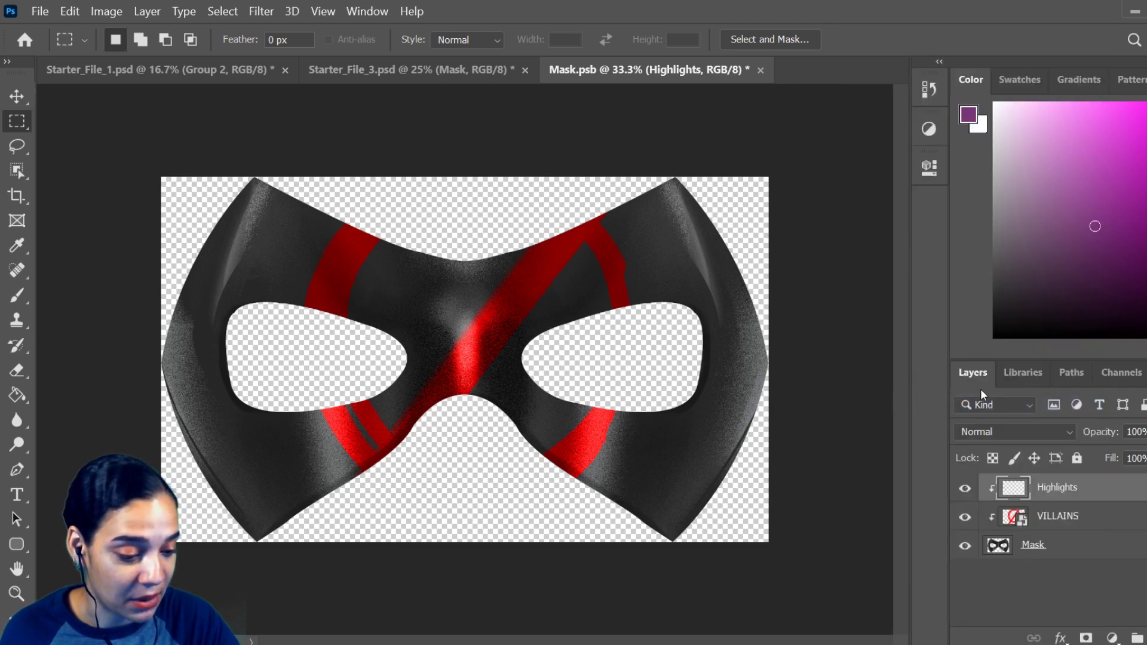
pyautogui.press('b')
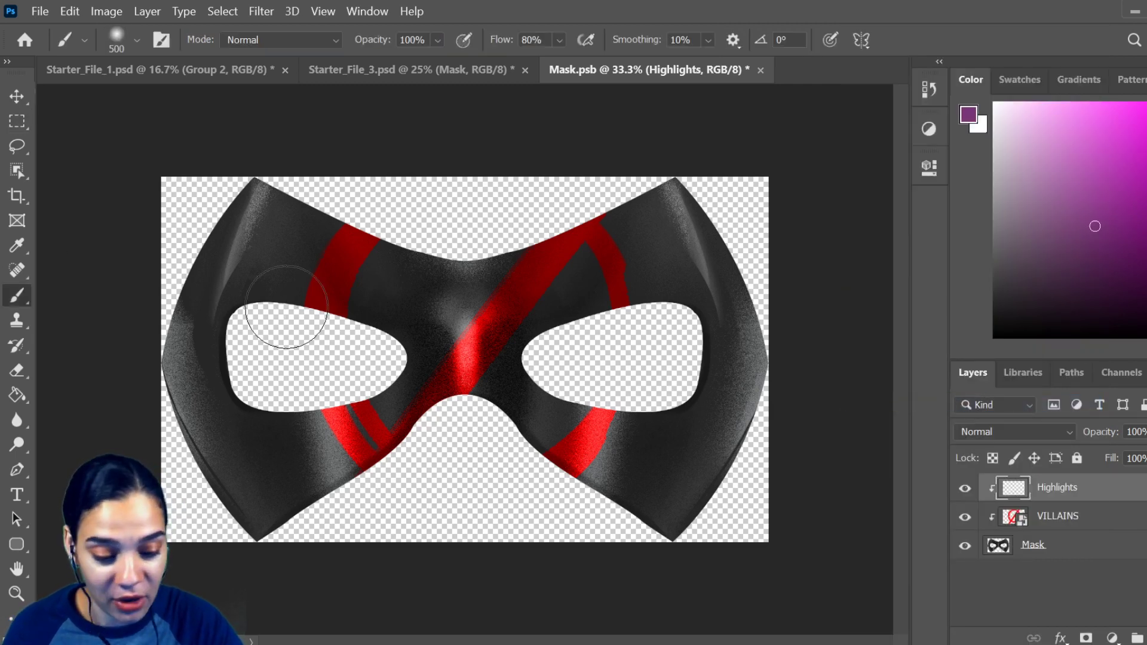
pyautogui.rightClick(412, 284)
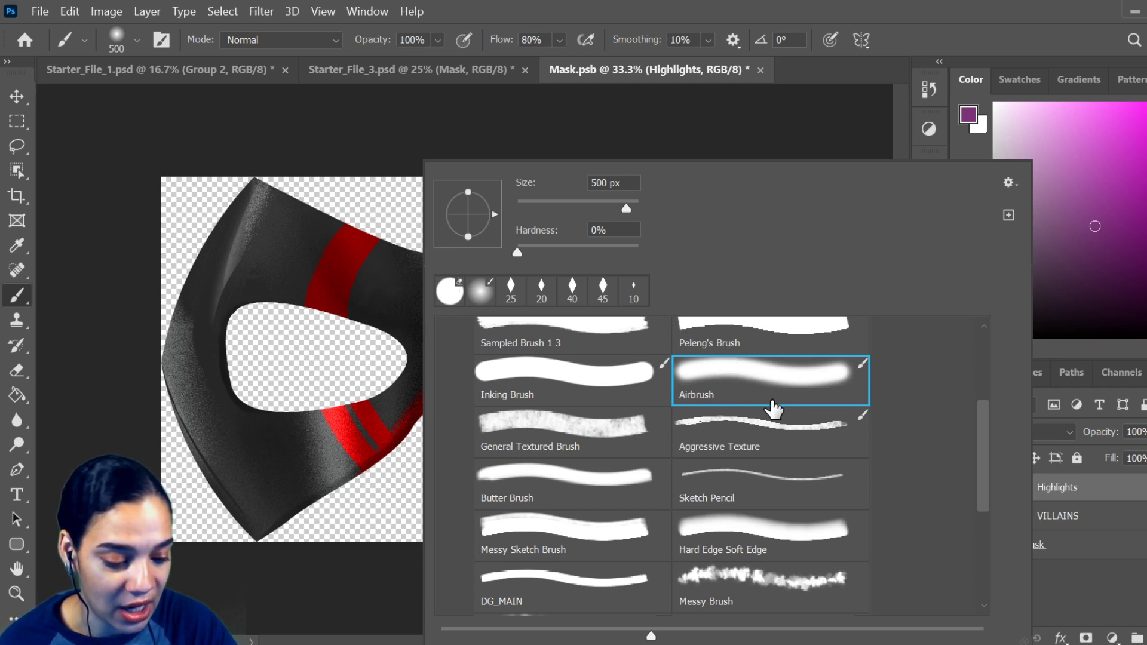
pyautogui.scroll(1, 811, 489)
pyautogui.scroll(2, 812, 487)
pyautogui.scroll(4, 812, 485)
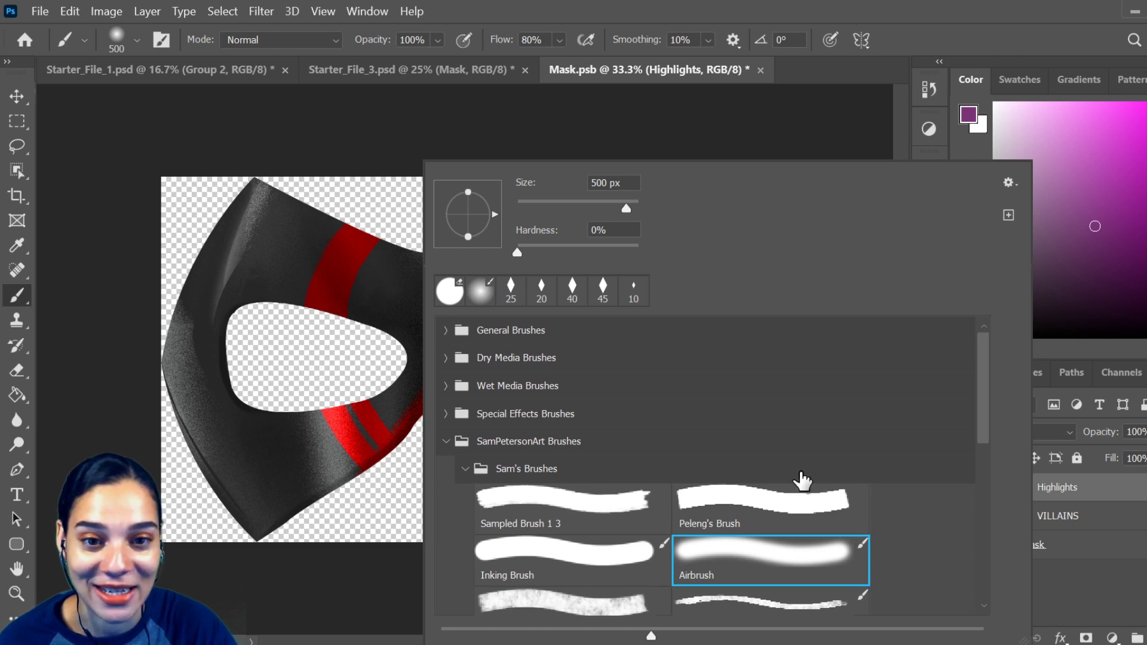
pyautogui.click(458, 336)
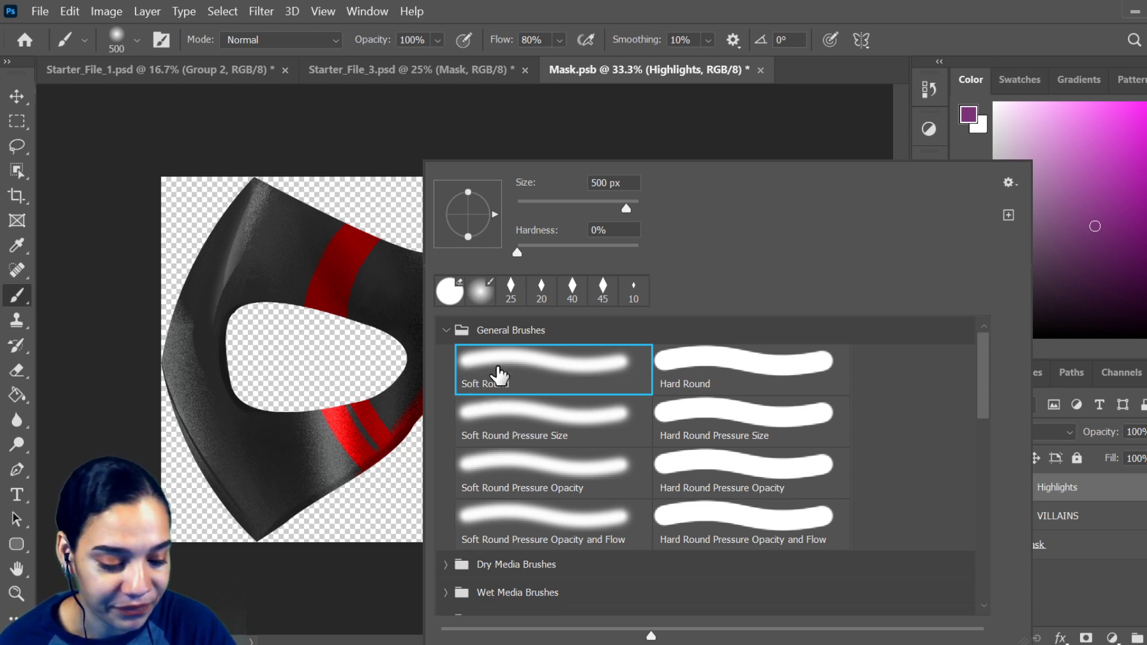
pyautogui.click(447, 331)
pyautogui.scroll(-4, 681, 436)
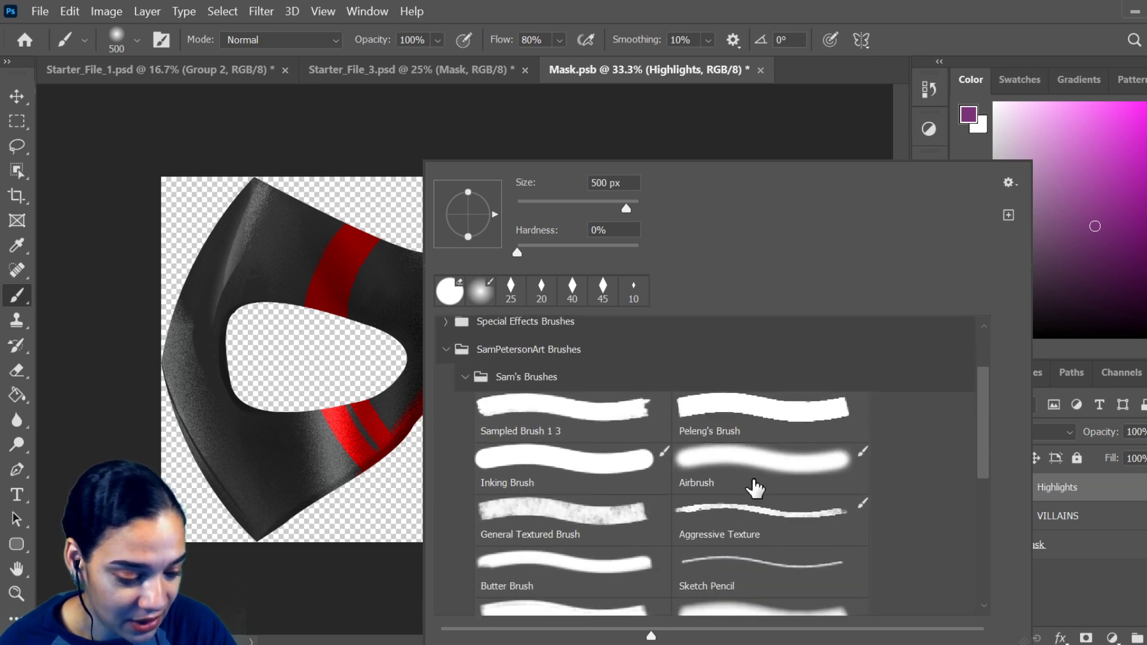
pyautogui.click(762, 471)
pyautogui.click(361, 127)
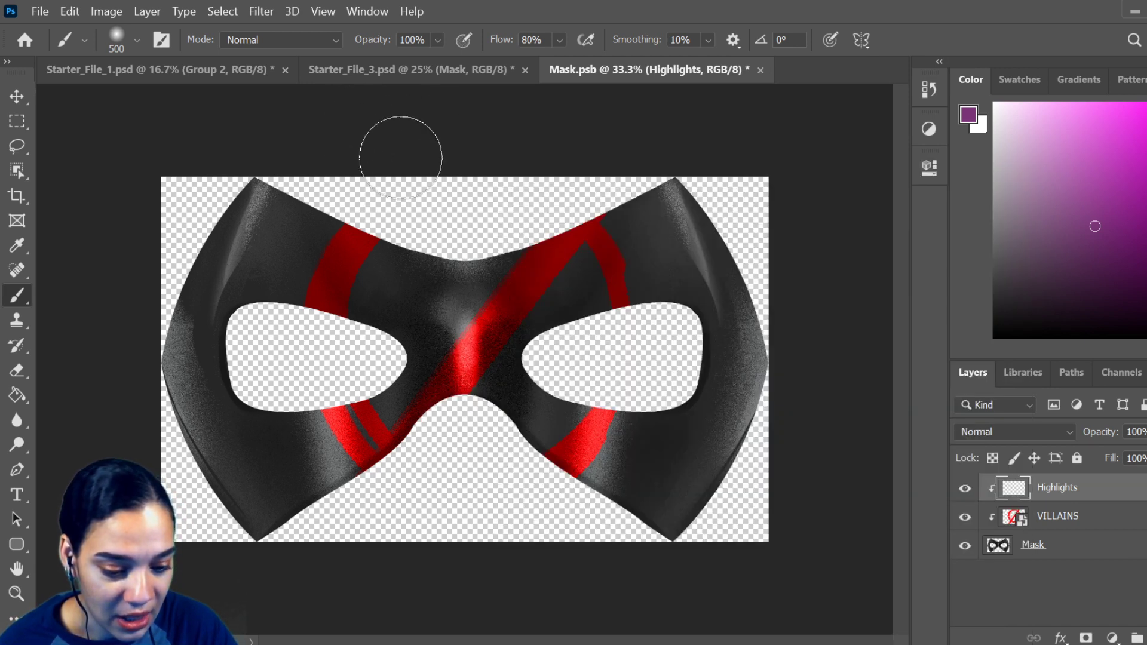
# - Sample the emblem's bright red and paint soft highlights over its upper stripes, lower segment beside the eye opening and nose area
pyautogui.keyDown('alt'); pyautogui.click(472, 345); pyautogui.keyUp('alt')
pyautogui.moveTo(571, 231)
pyautogui.mouseDown()
pyautogui.moveTo(572, 263)
pyautogui.moveTo(536, 263)
pyautogui.moveTo(539, 252)
pyautogui.moveTo(569, 319)
pyautogui.moveTo(504, 269)
pyautogui.mouseUp()
pyautogui.click(349, 245)
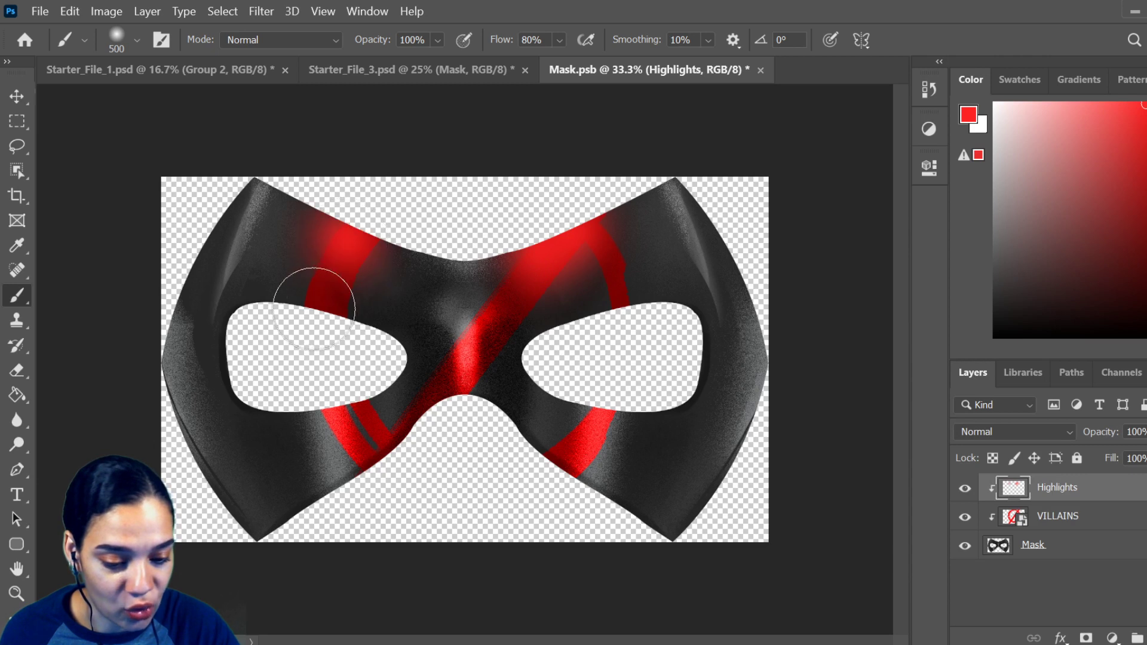
pyautogui.click(364, 249)
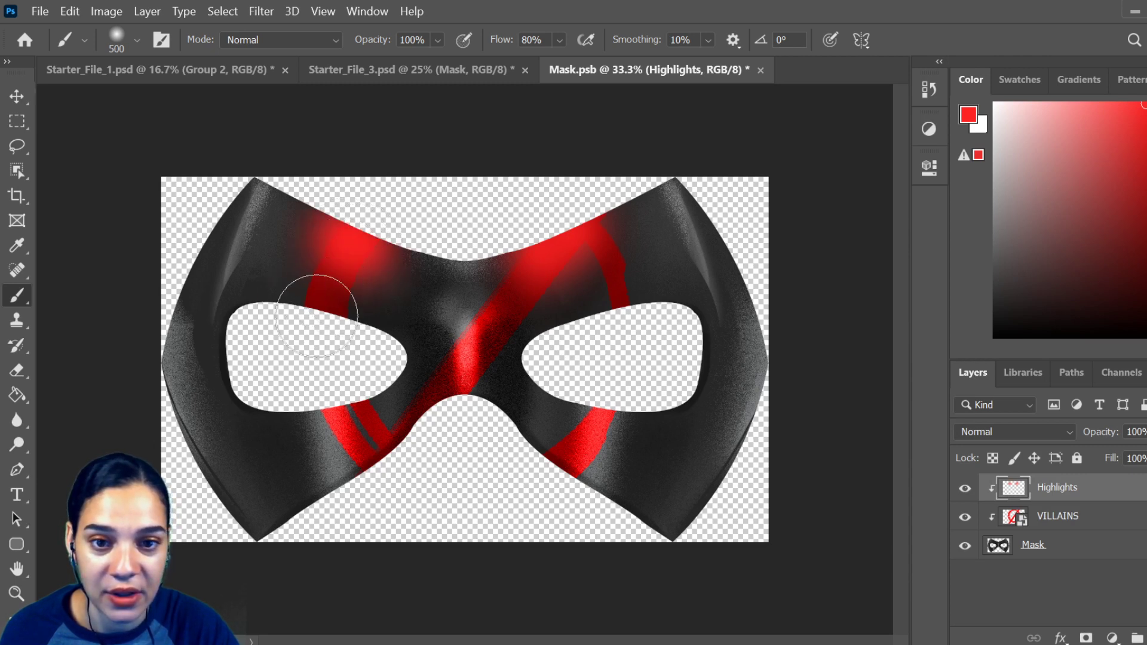
pyautogui.click(592, 413)
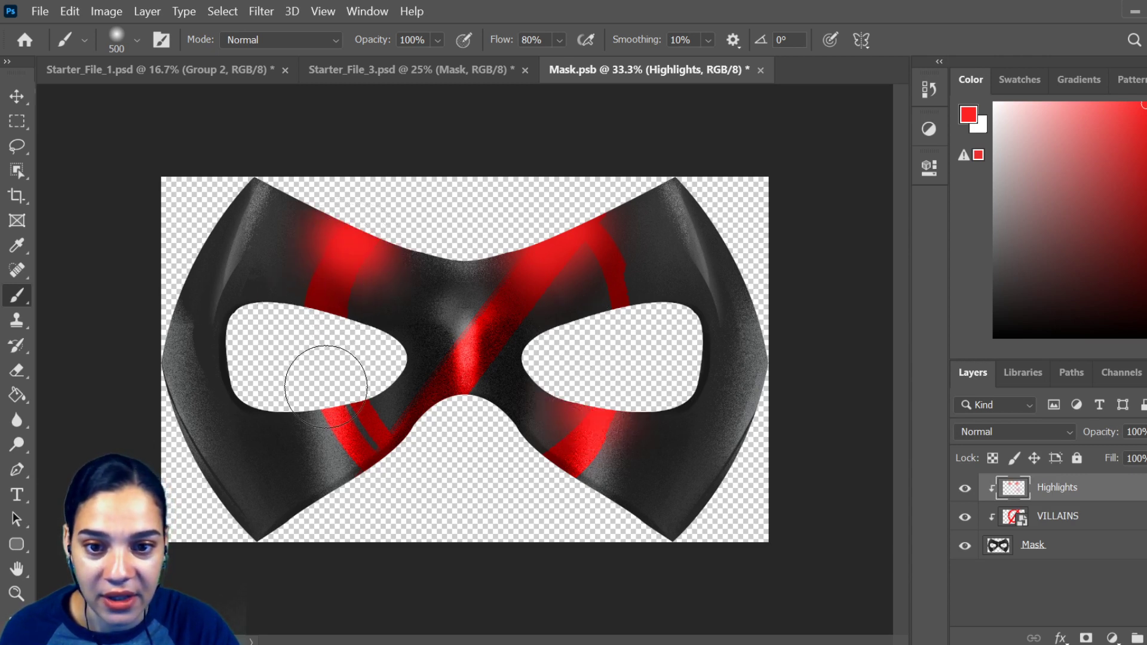
pyautogui.click(457, 409)
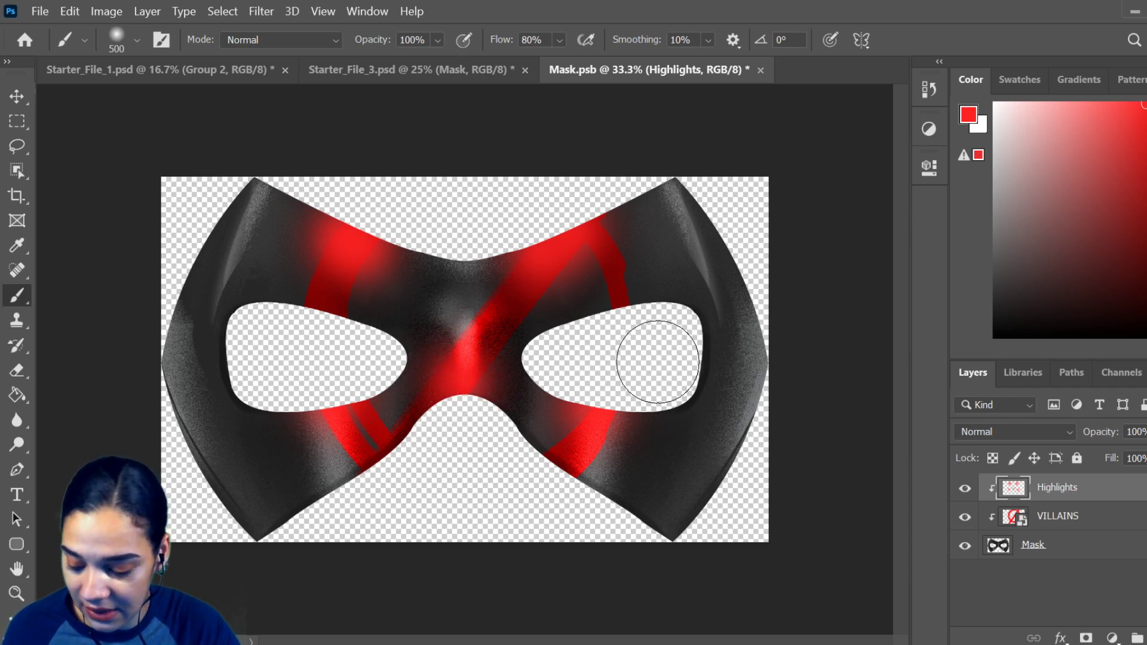
# - Erase the excess red glow on both sides of the emblem's stripe above the left eye opening
pyautogui.press('e')
pyautogui.click(408, 290)
pyautogui.moveTo(408, 290)
pyautogui.mouseDown()
pyautogui.moveTo(398, 307)
pyautogui.moveTo(438, 257)
pyautogui.mouseUp()
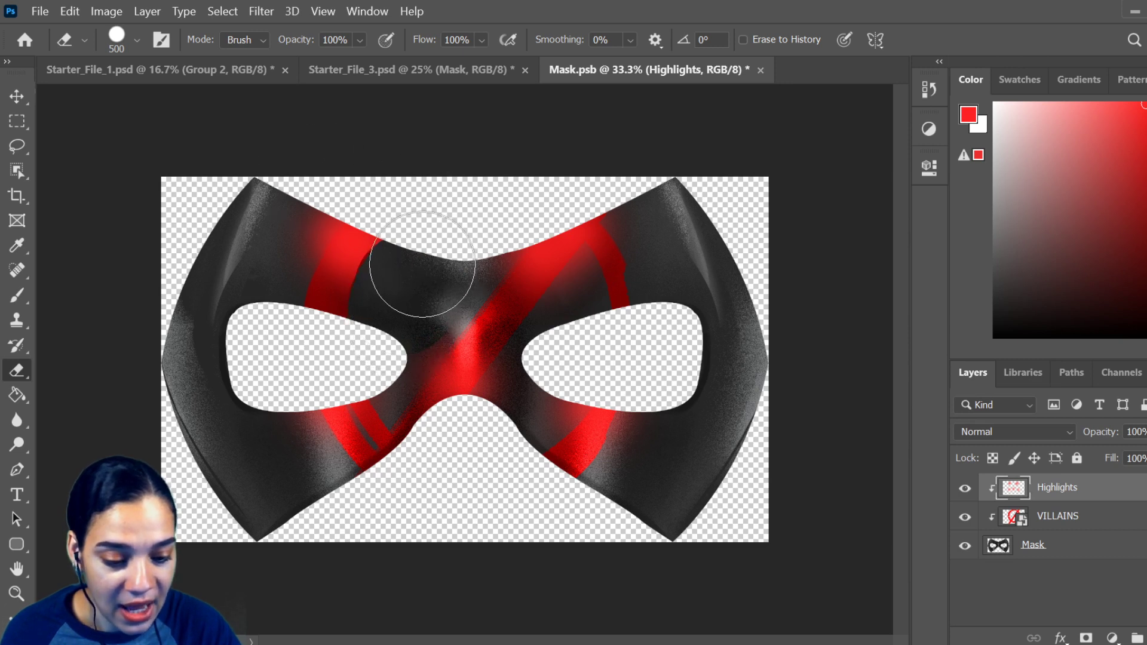
pyautogui.moveTo(293, 198)
pyautogui.mouseDown()
pyautogui.moveTo(258, 254)
pyautogui.moveTo(253, 291)
pyautogui.moveTo(273, 236)
pyautogui.mouseUp()
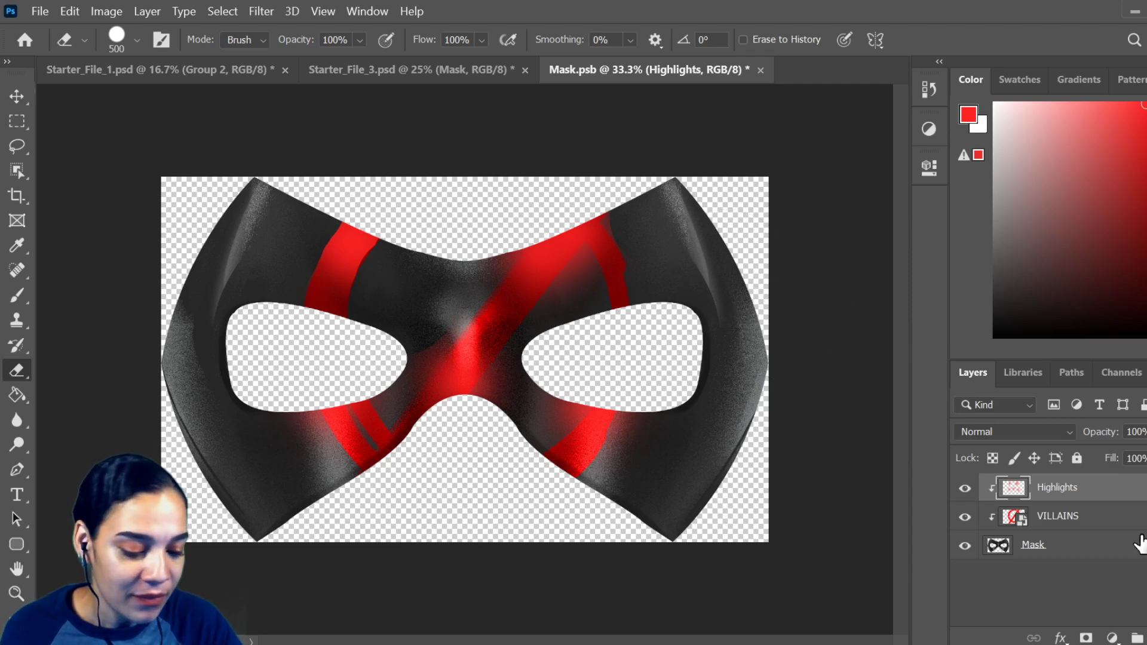
# - Step through the blend modes for the Highlights layer and set it to Overlay
pyautogui.click(1029, 439)
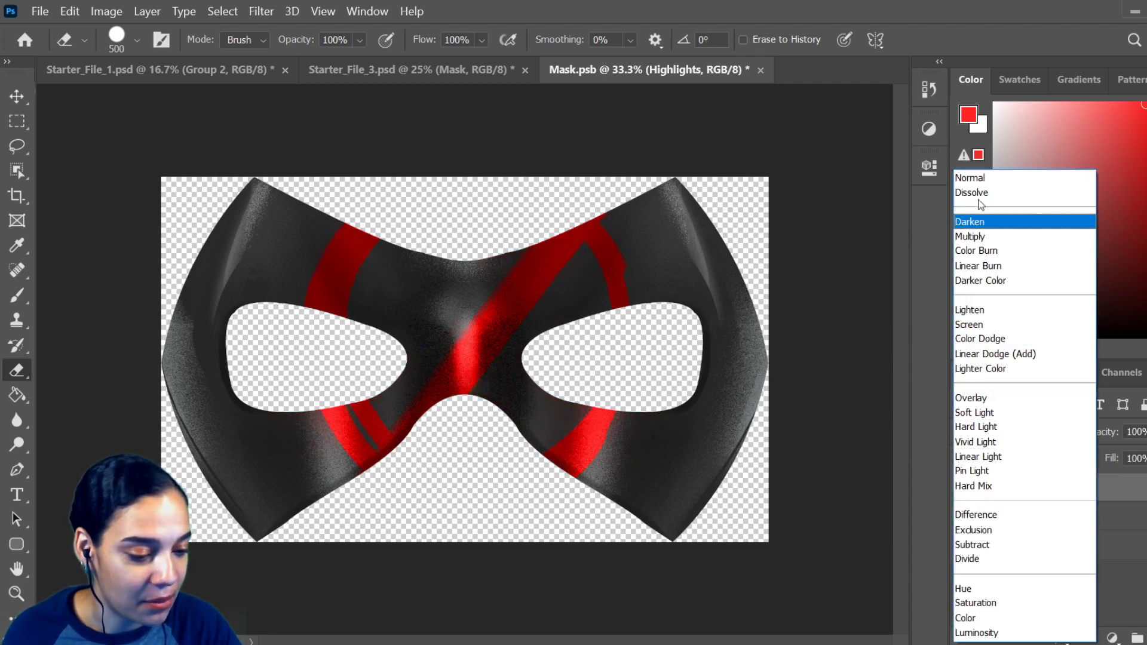
pyautogui.click(983, 198)
pyautogui.press('Down')
pyautogui.press('Down')
pyautogui.press('Down')
pyautogui.press('Down')
pyautogui.press('Down')
pyautogui.press('Down')
pyautogui.press('Down')
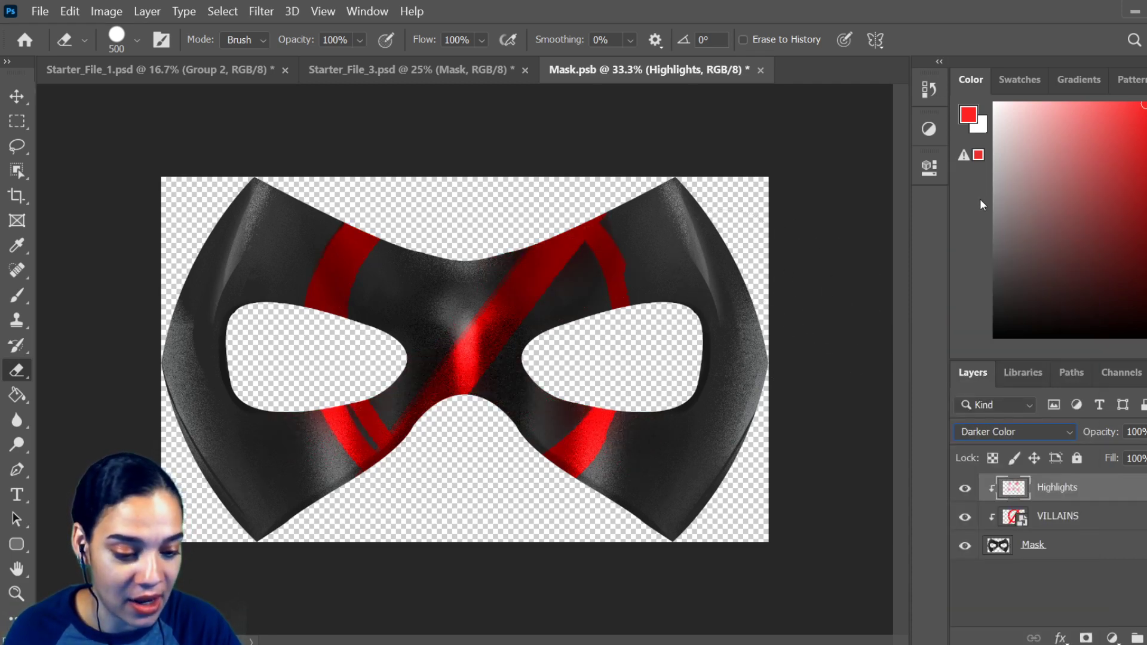
pyautogui.press('Down')
pyautogui.press('Down')
pyautogui.press('Down')
pyautogui.press('Down')
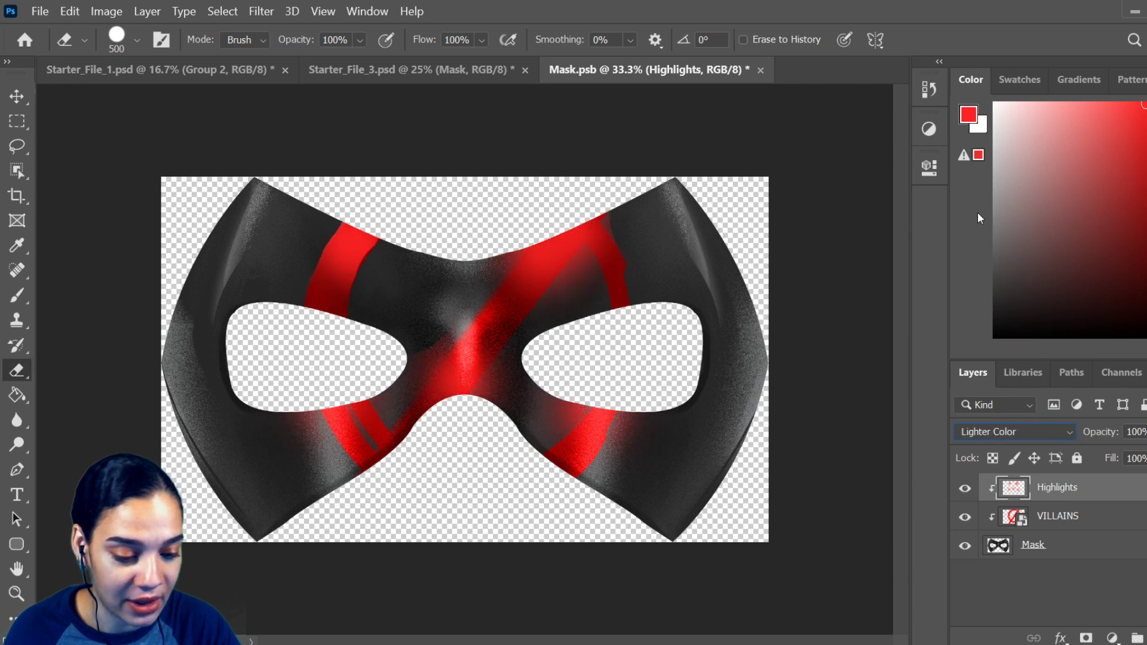
pyautogui.press('Up')
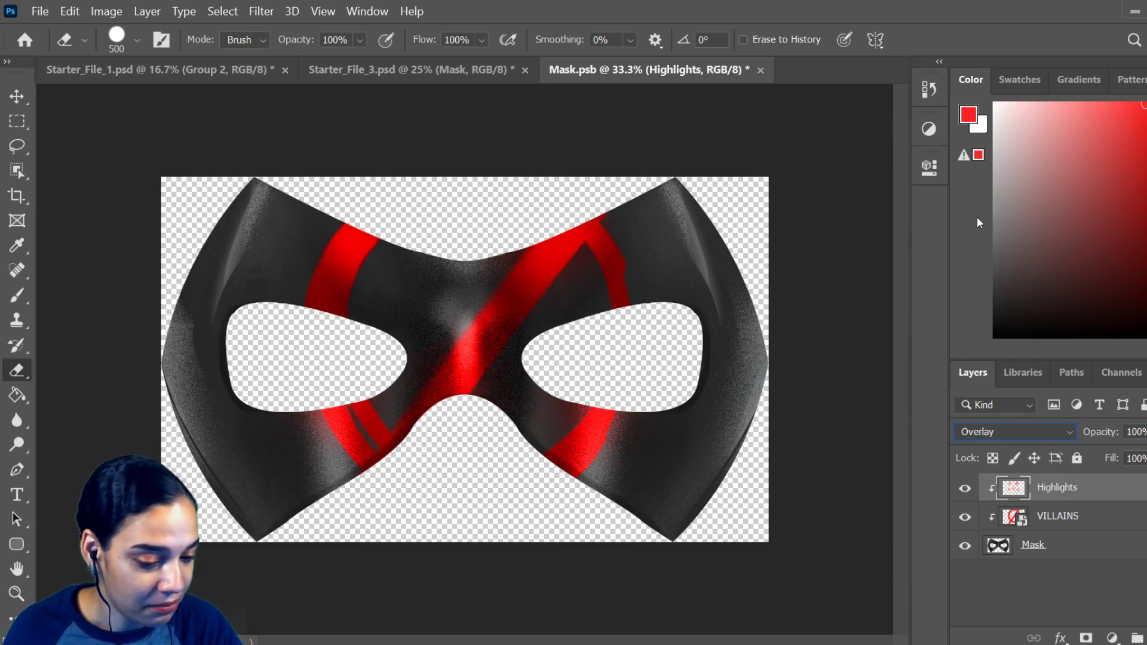
# - Toggle the Highlights layer's visibility to compare the emblem with and without the highlights
pyautogui.click(969, 487)
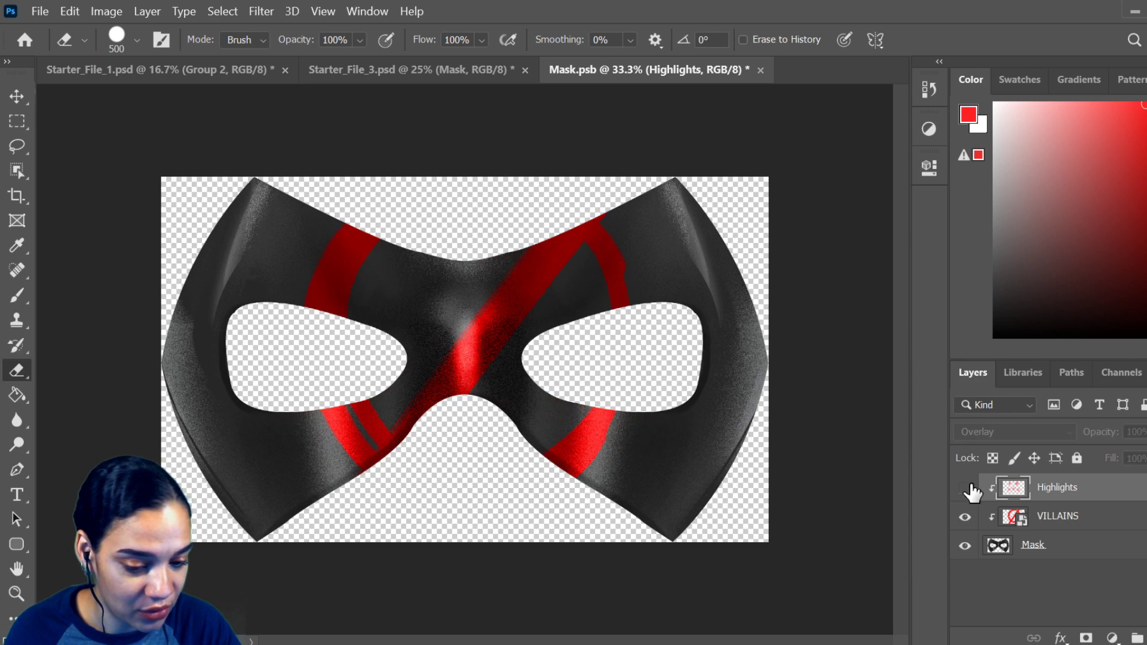
pyautogui.click(973, 487)
pyautogui.click(973, 487)
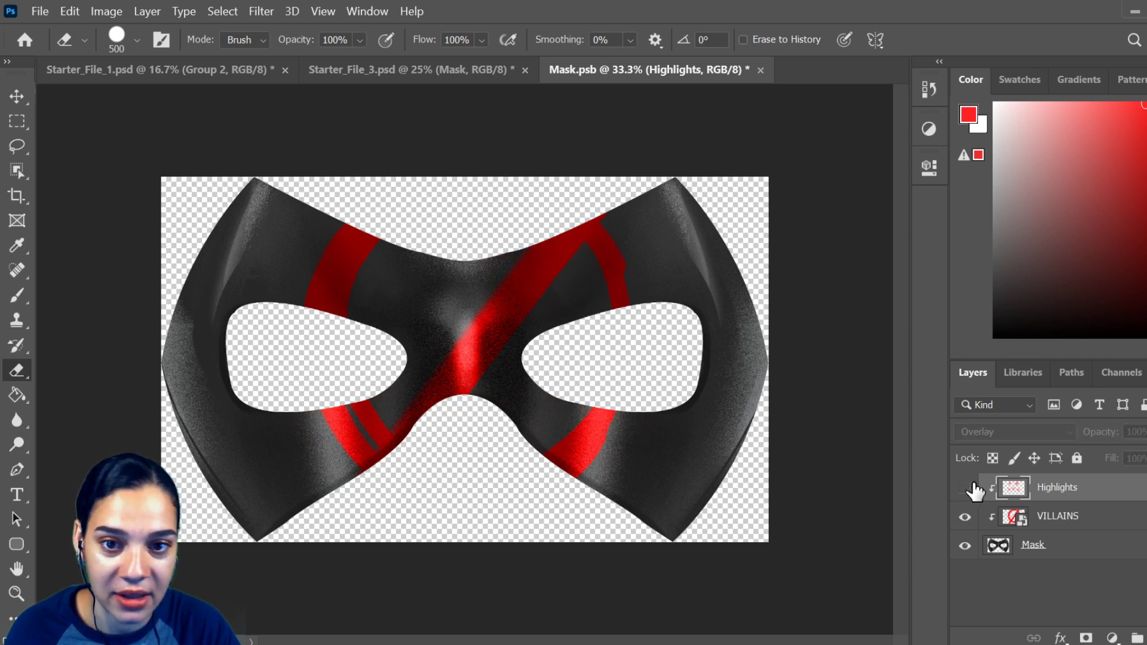
pyautogui.click(973, 487)
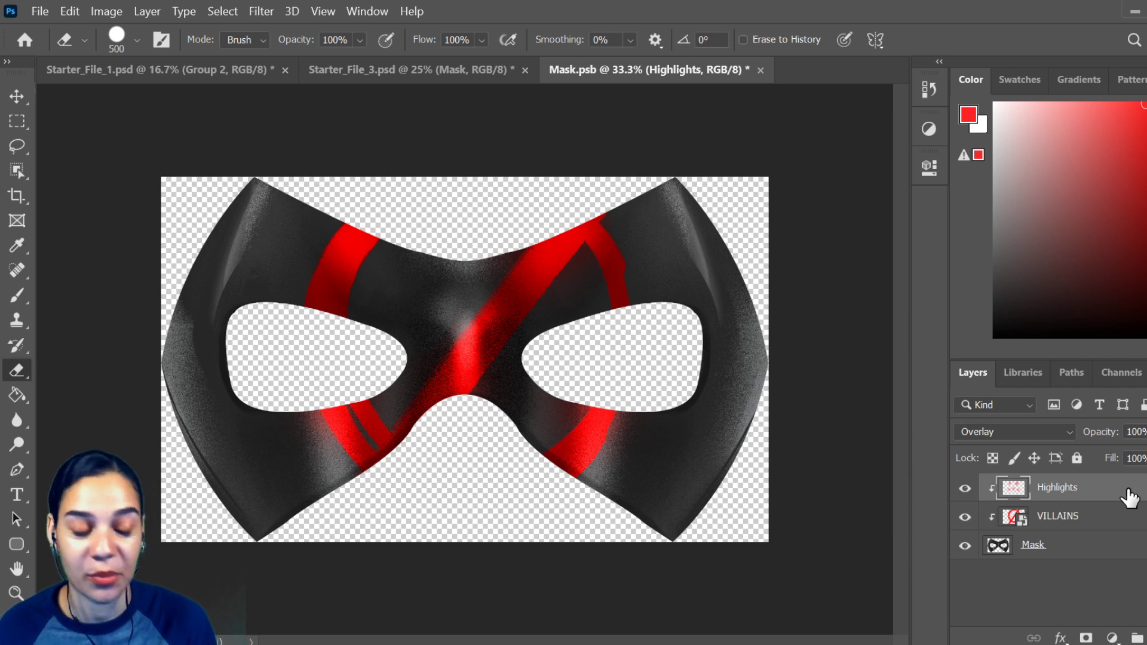
# - Create a new layer with default settings above the Highlights layer and activate the Gradient tool
pyautogui.hotkey('ctrl', 'shift', 'n')
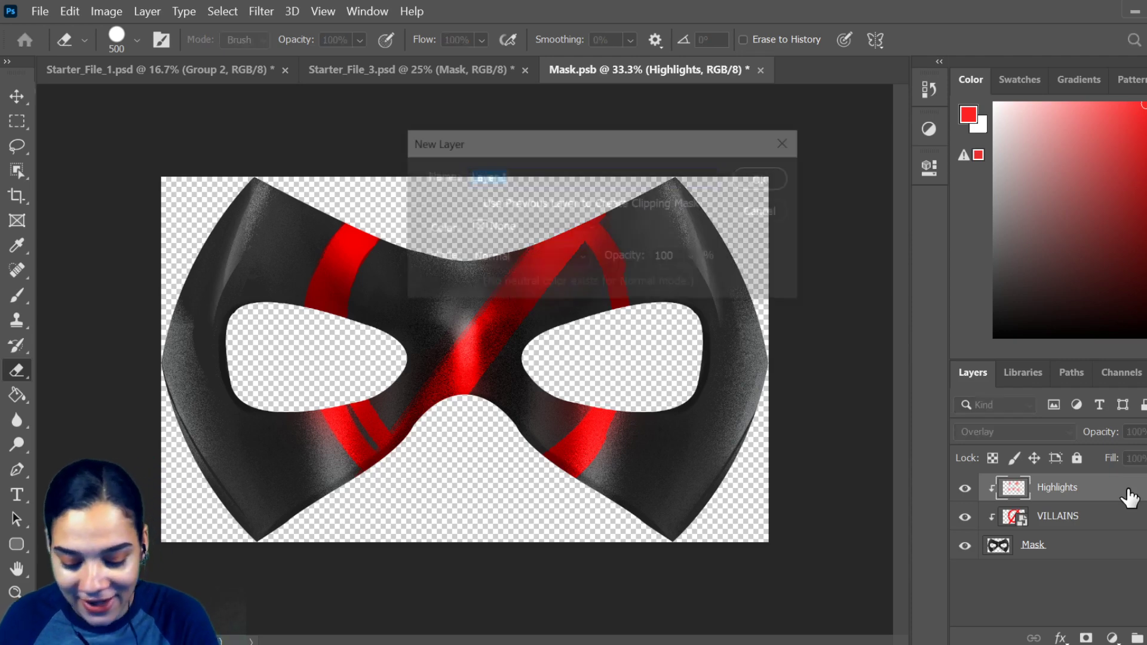
pyautogui.press('Return')
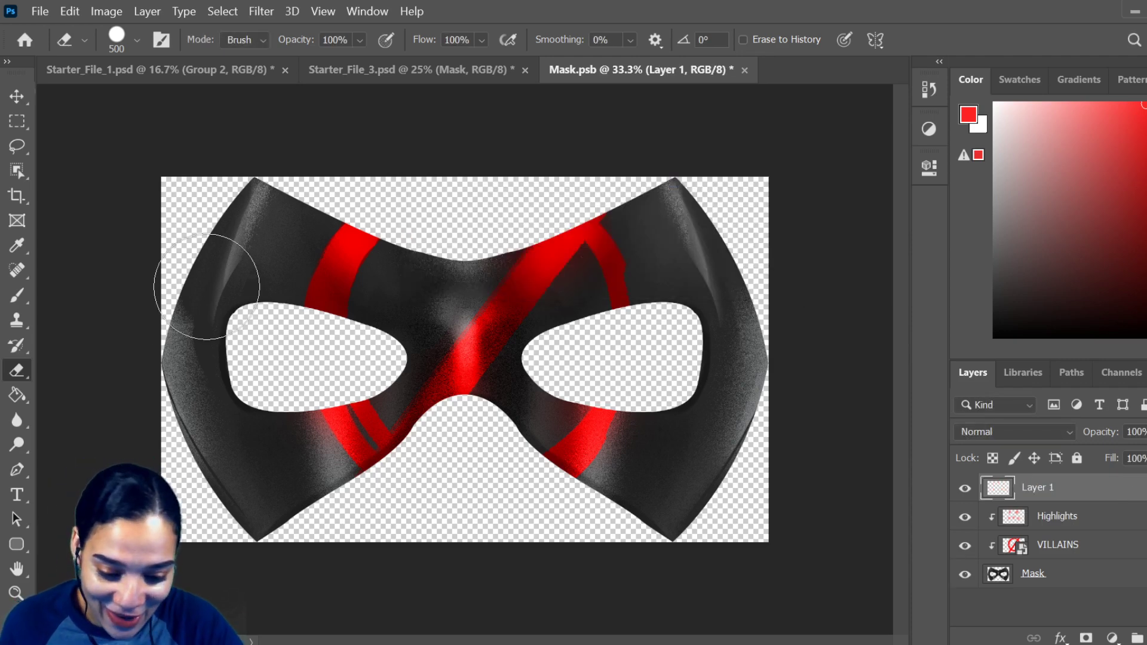
pyautogui.rightClick(19, 374)
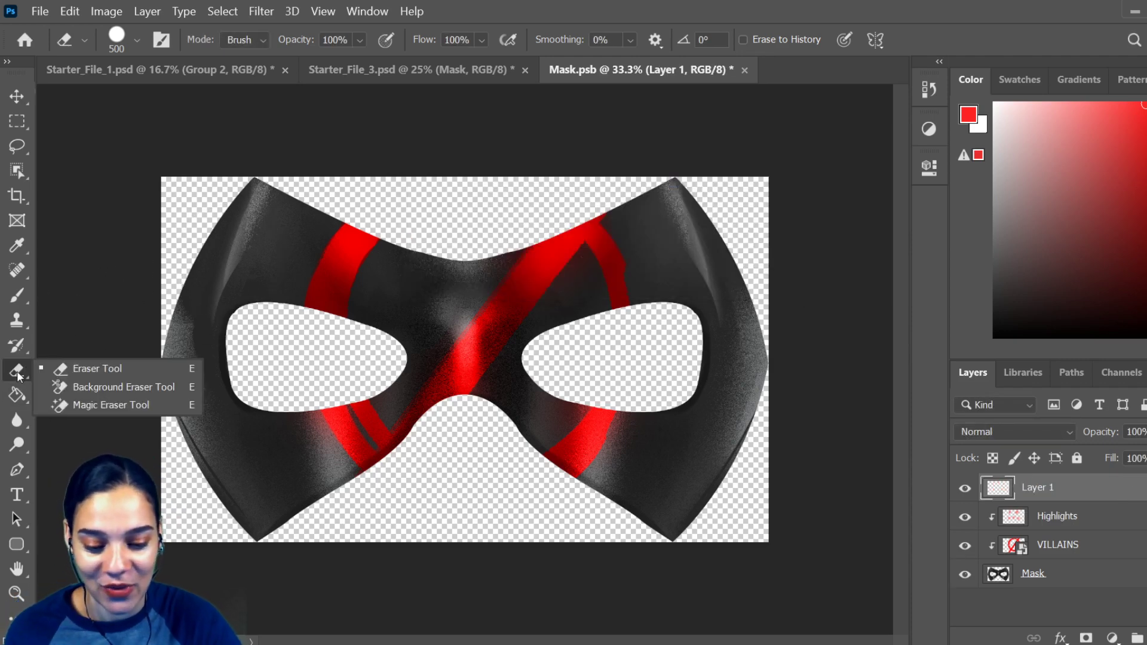
pyautogui.click(17, 396)
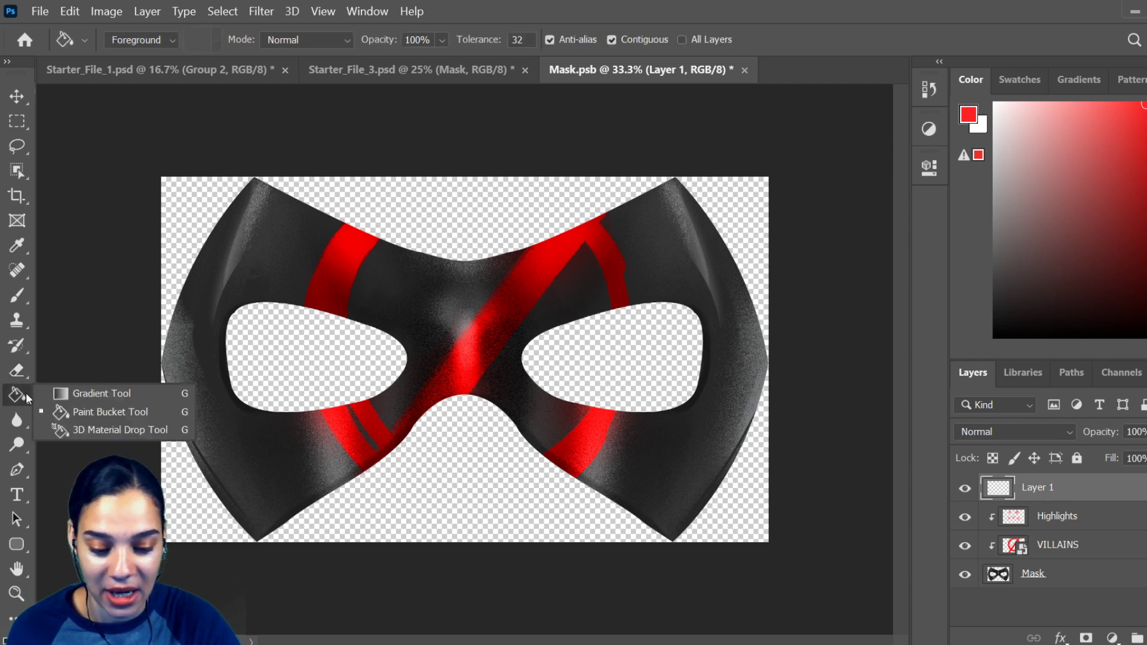
pyautogui.press('Escape')
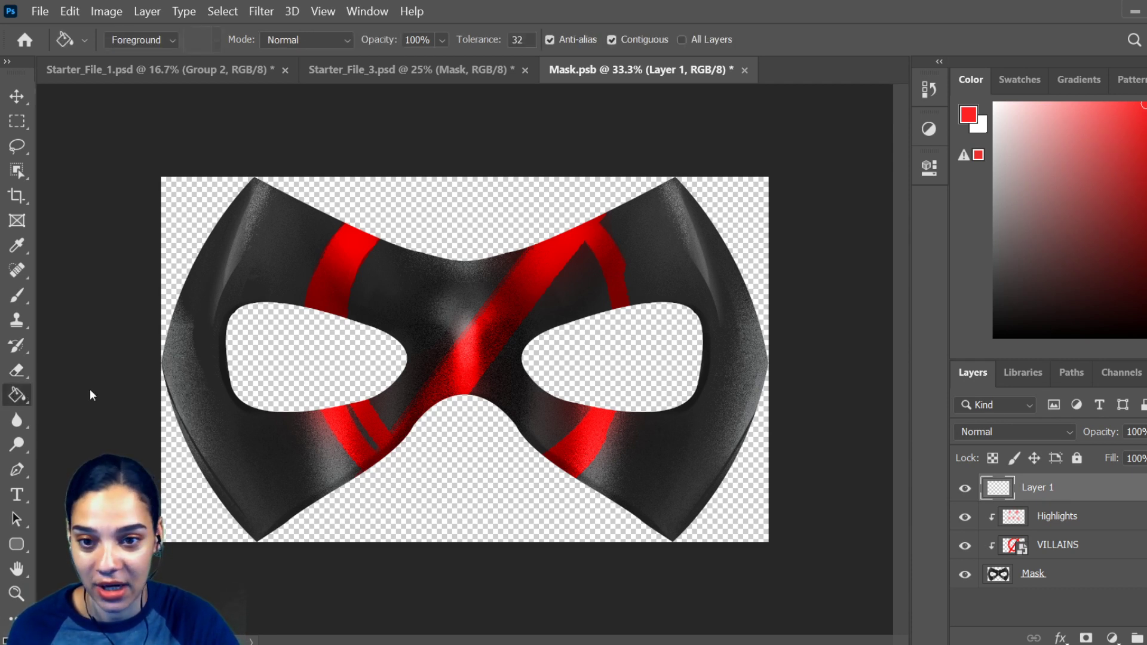
pyautogui.hotkey('shift', 'g')
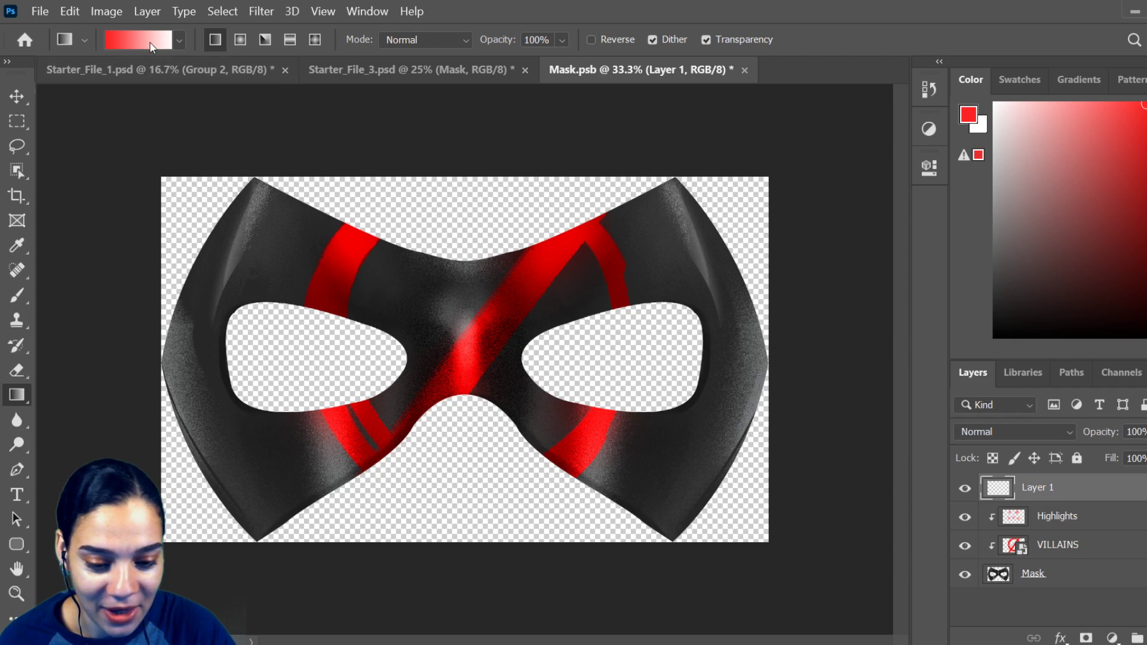
# - Set the gradient's foreground colour to vivid purple and its background colour to dark indigo
pyautogui.click(177, 41)
pyautogui.click(141, 40)
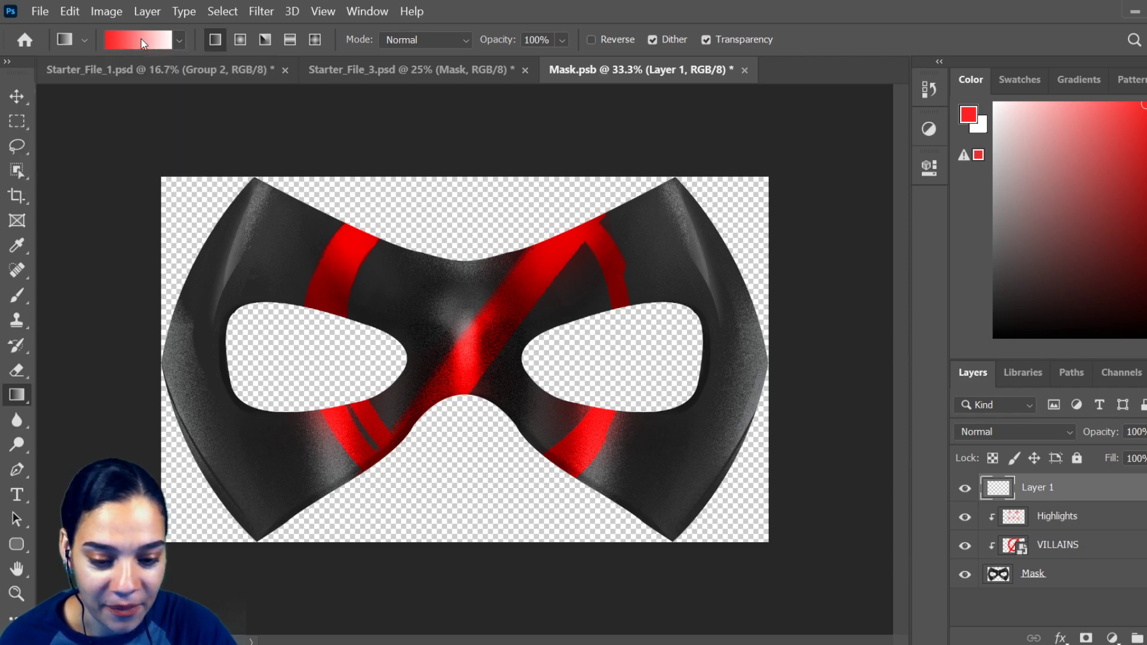
pyautogui.click(801, 33)
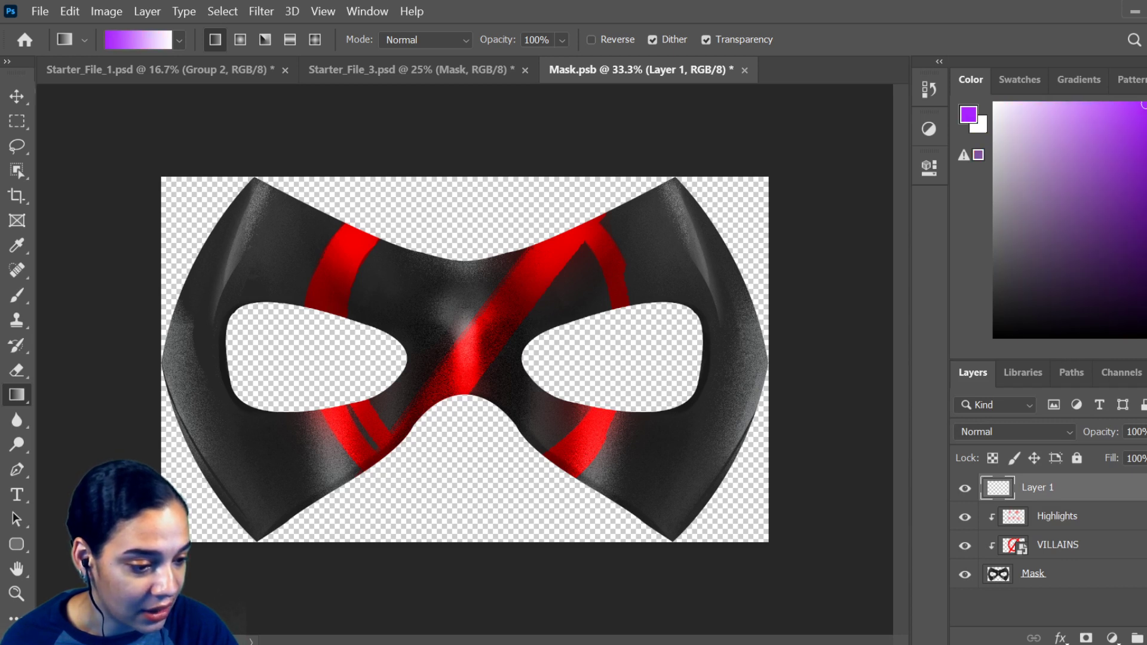
pyautogui.click(984, 127)
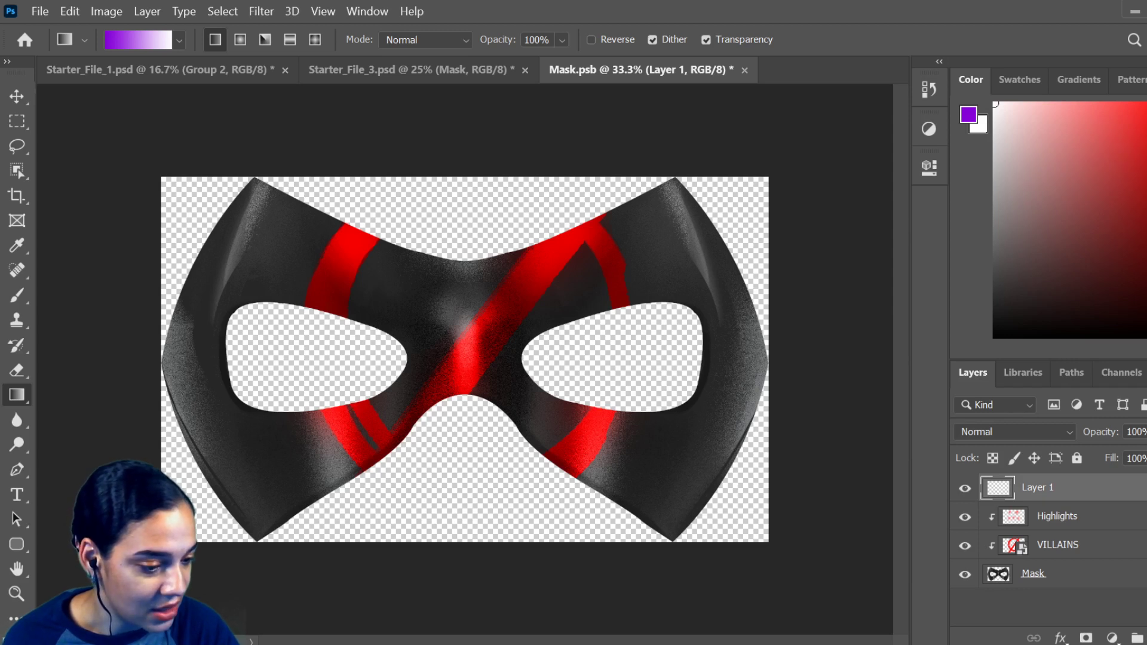
pyautogui.moveTo(1100, 241); pyautogui.dragTo(1142, 268)
pyautogui.click(970, 119)
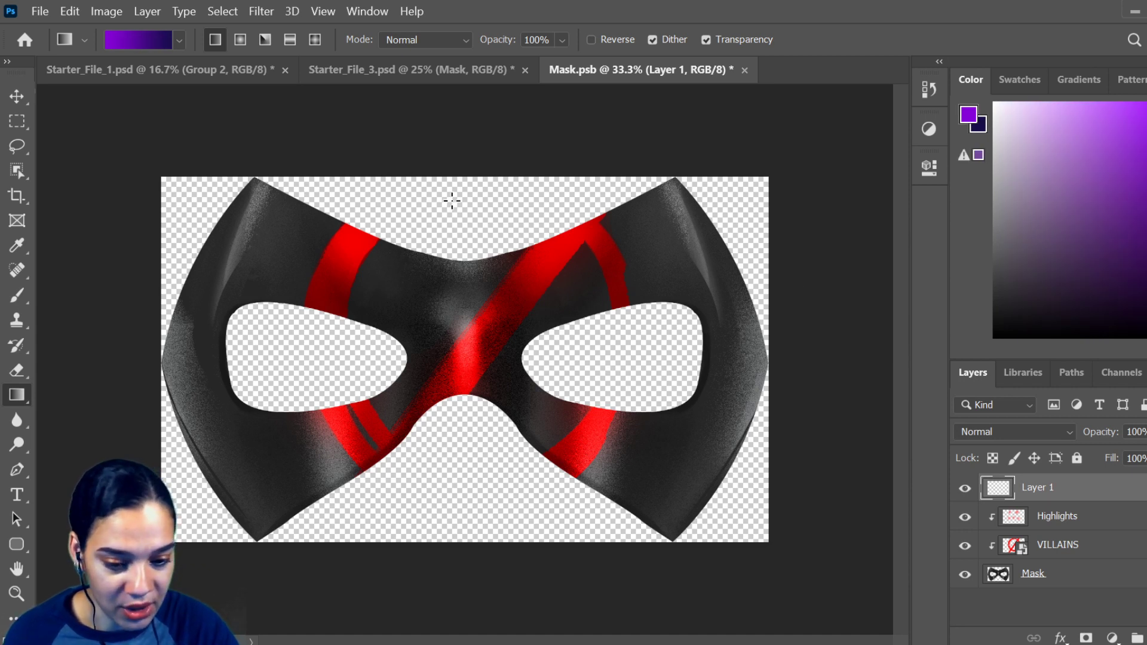
# - Fill the new layer with a vertical linear gradient from purple at the top to indigo at the bottom and clip it to the mask
pyautogui.moveTo(452, 201); pyautogui.dragTo(469, 424)
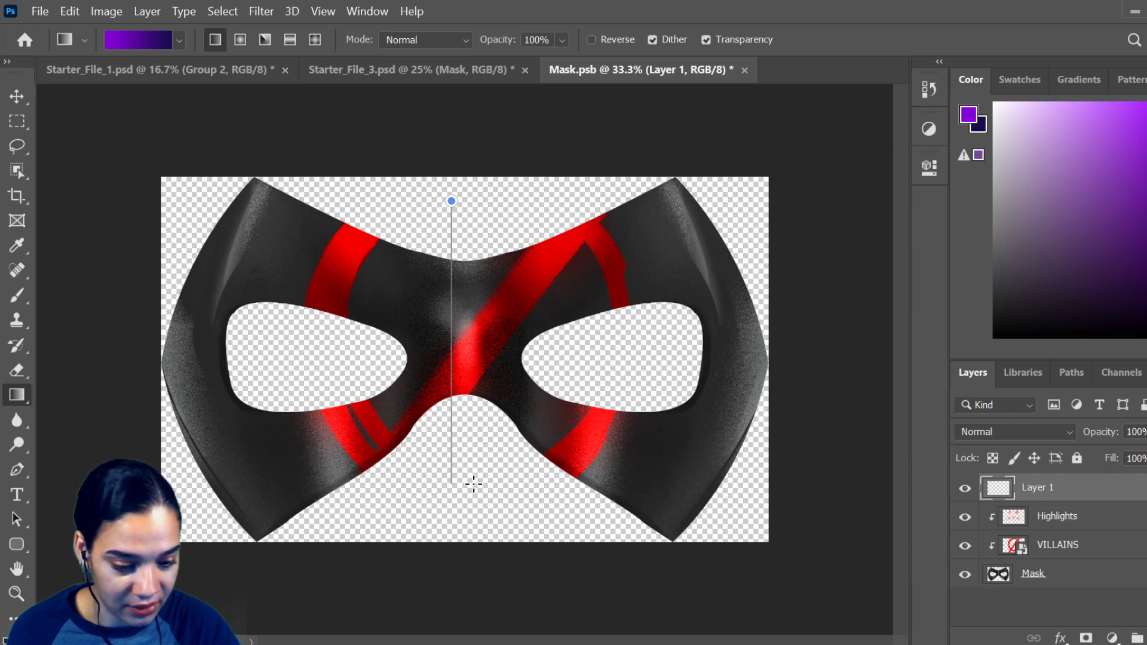
pyautogui.moveTo(474, 484); pyautogui.dragTo(472, 482)
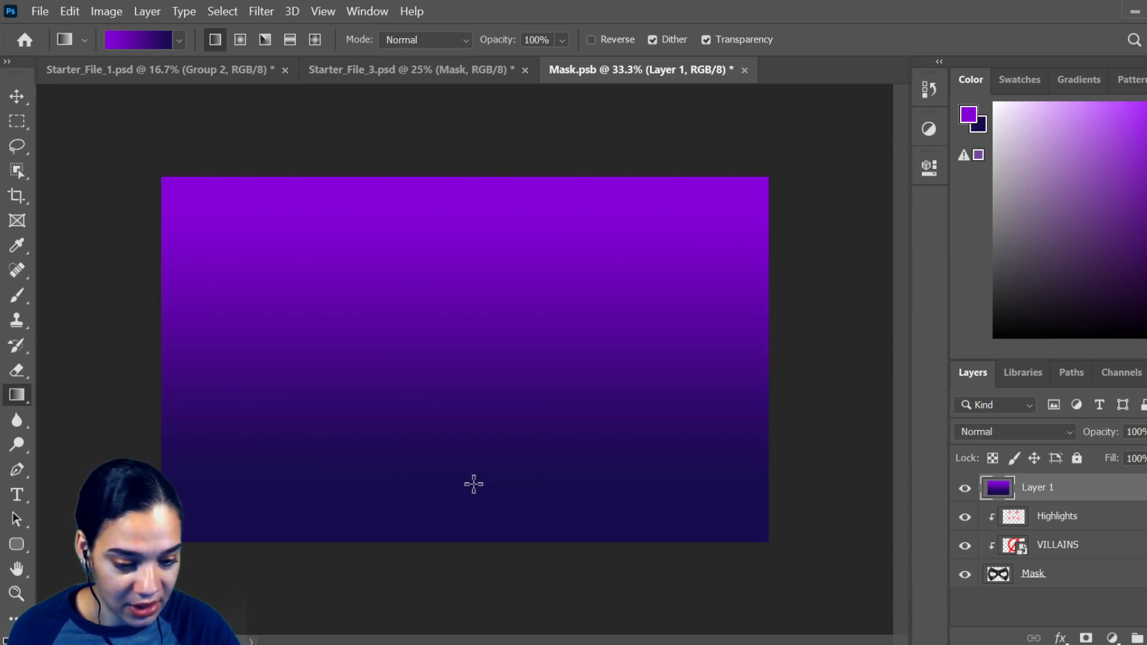
pyautogui.rightClick(1101, 494)
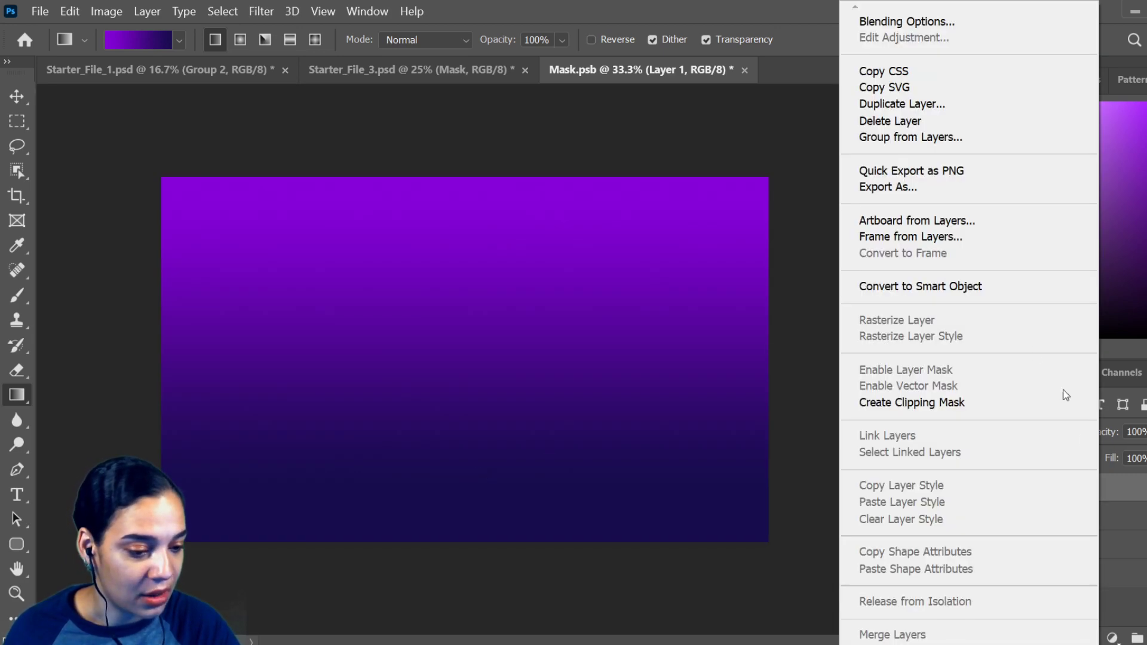
pyautogui.click(958, 403)
# - Set the gradient layer's blend mode to Darken and move it beneath the VILLAINS layer, directly above the Mask layer
pyautogui.click(1019, 426)
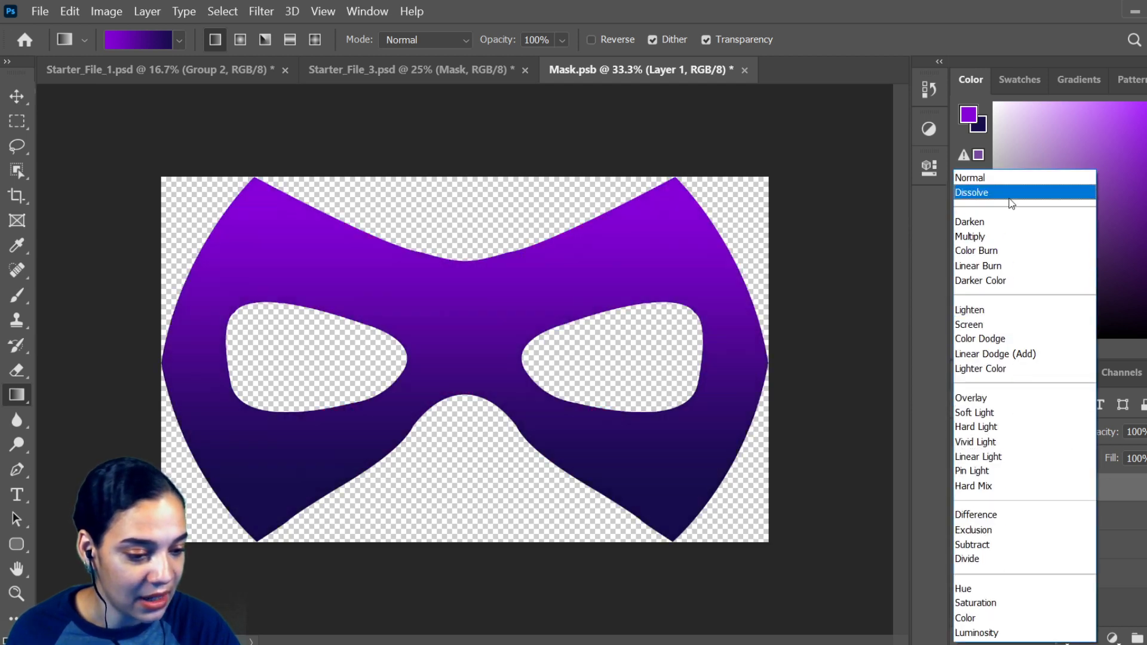
pyautogui.click(1004, 233)
pyautogui.press('Up')
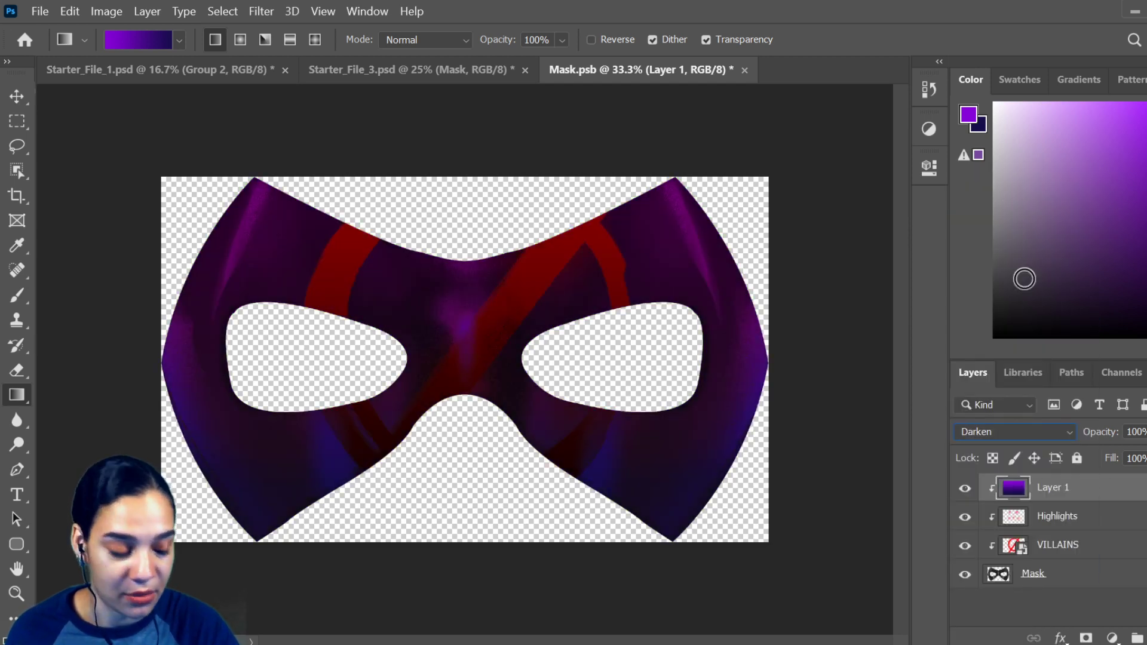
pyautogui.moveTo(1117, 502); pyautogui.dragTo(1122, 562)
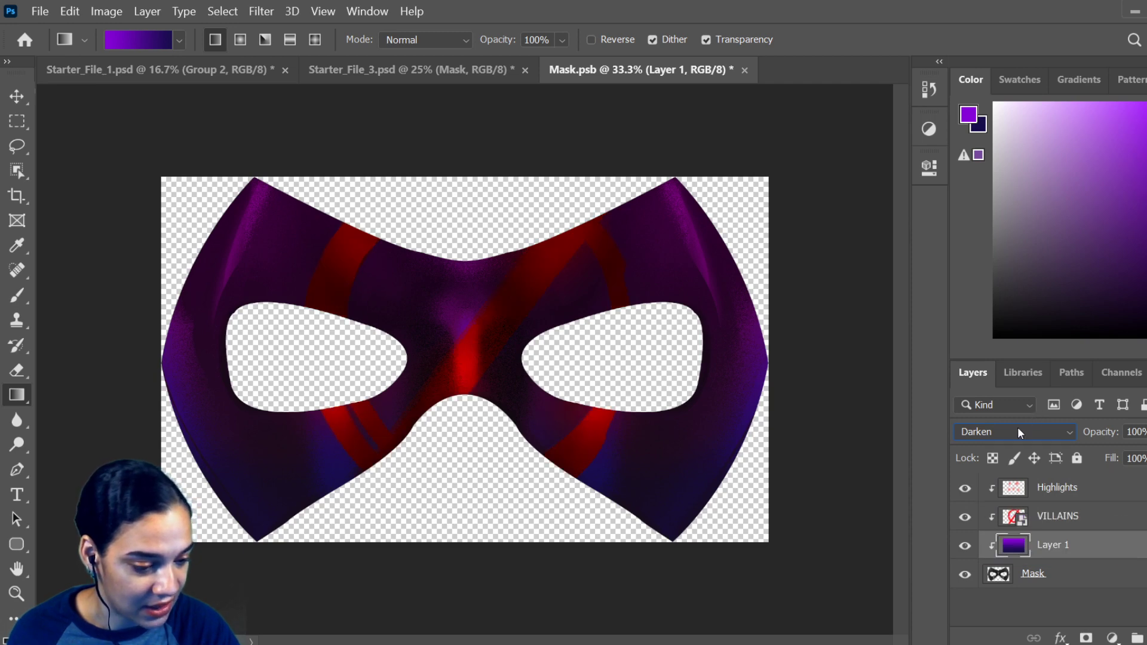
# - Preview the gradient layer in the successive blend modes from Darken through Color, and end on Saturation
pyautogui.press('Down')
pyautogui.press('Down')
pyautogui.press('Down')
pyautogui.press('Down')
pyautogui.press('Down')
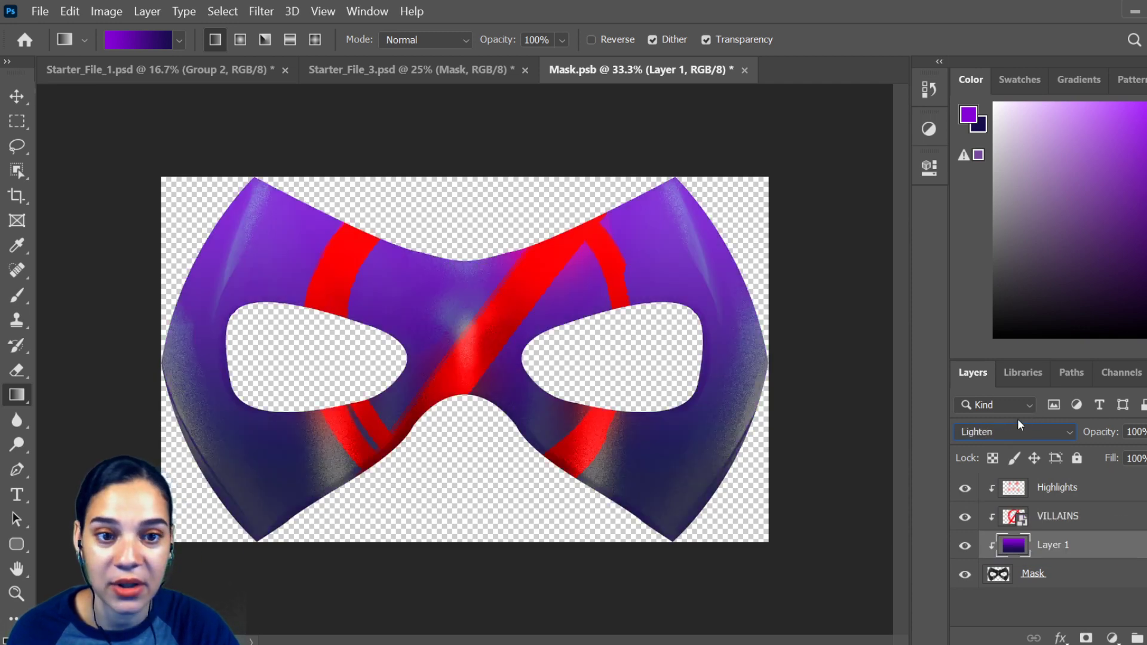
pyautogui.press('Down')
pyautogui.press('Down')
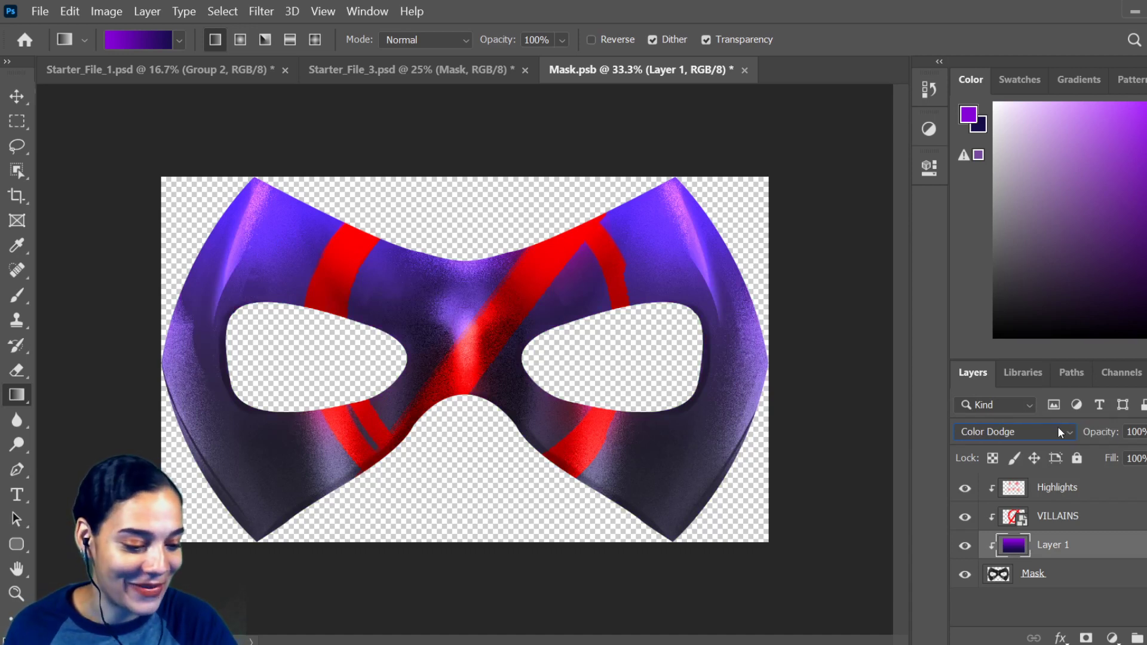
pyautogui.press('Down')
pyautogui.press('Down')
pyautogui.press('Down')
pyautogui.press('Down')
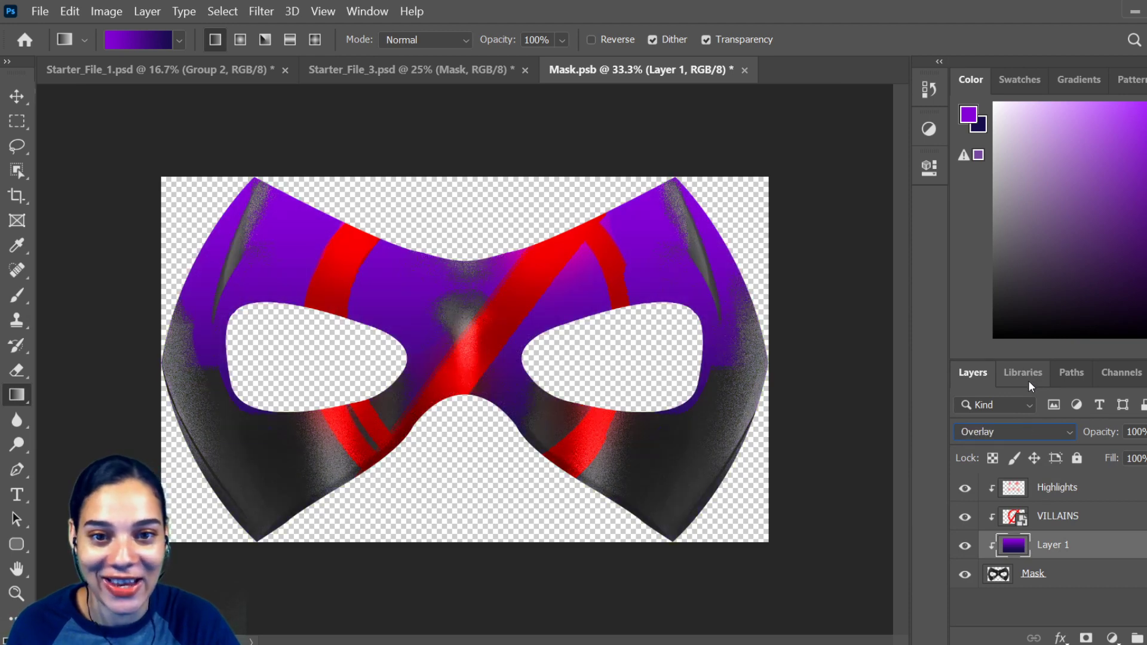
pyautogui.press('Down')
pyautogui.press('Down')
pyautogui.press('Down')
pyautogui.press('Down')
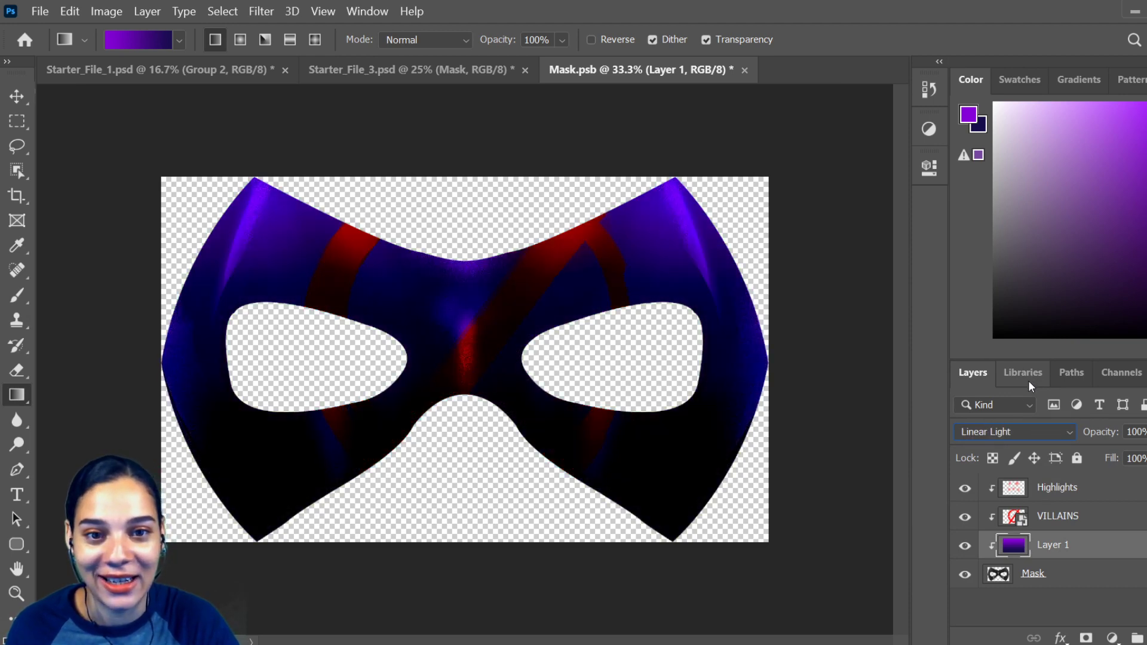
pyautogui.press('Down')
pyautogui.press('Up')
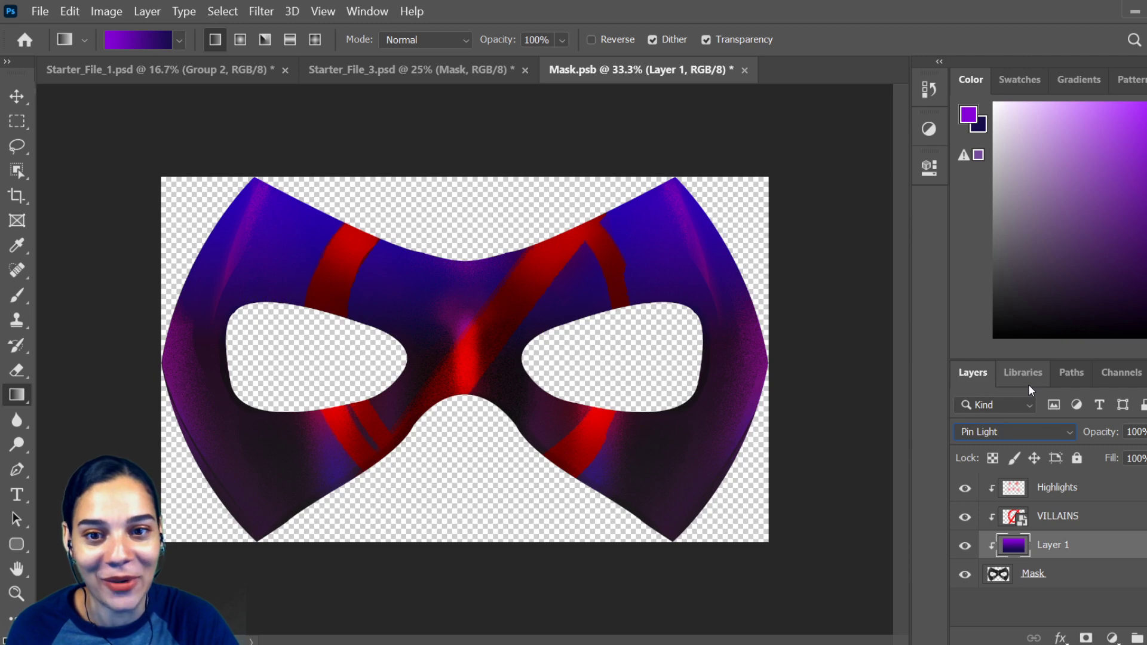
pyautogui.press('Down')
pyautogui.press('Down')
pyautogui.press('Down')
pyautogui.press('Down')
pyautogui.press('Down')
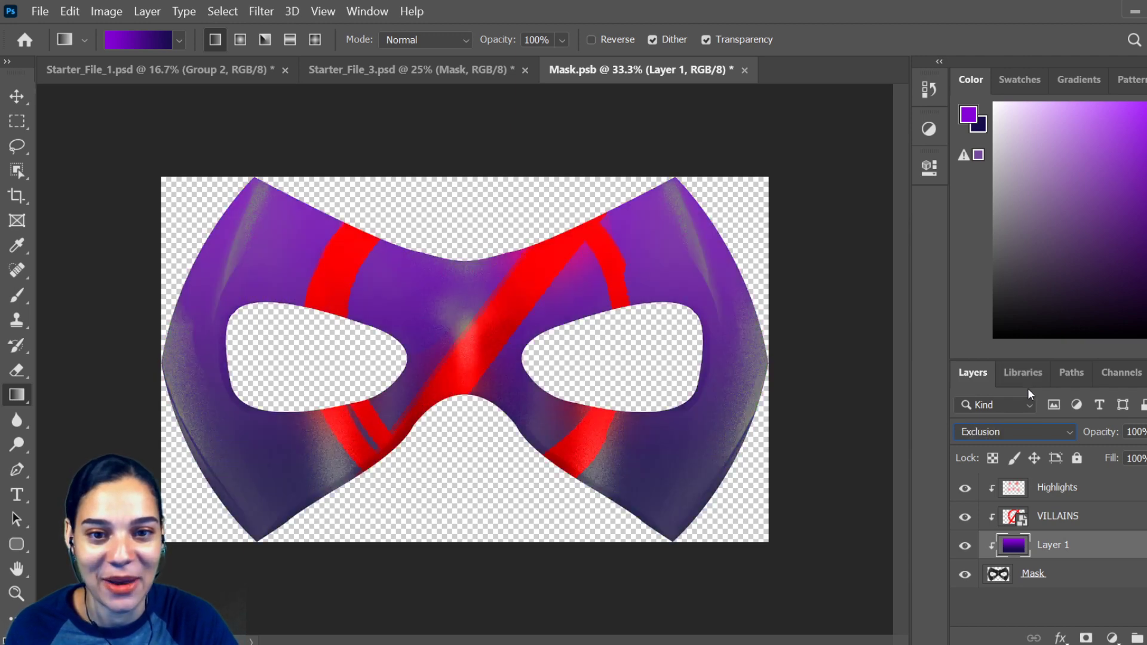
pyautogui.press('Down')
pyautogui.press('Down')
pyautogui.press('Down')
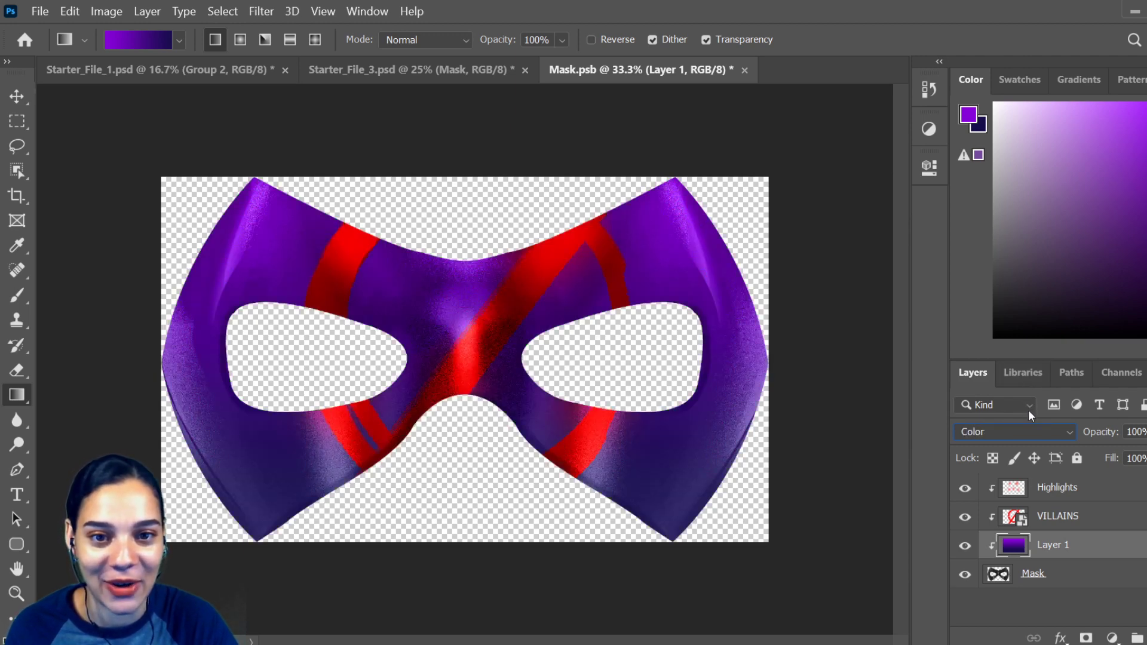
pyautogui.press('Up')
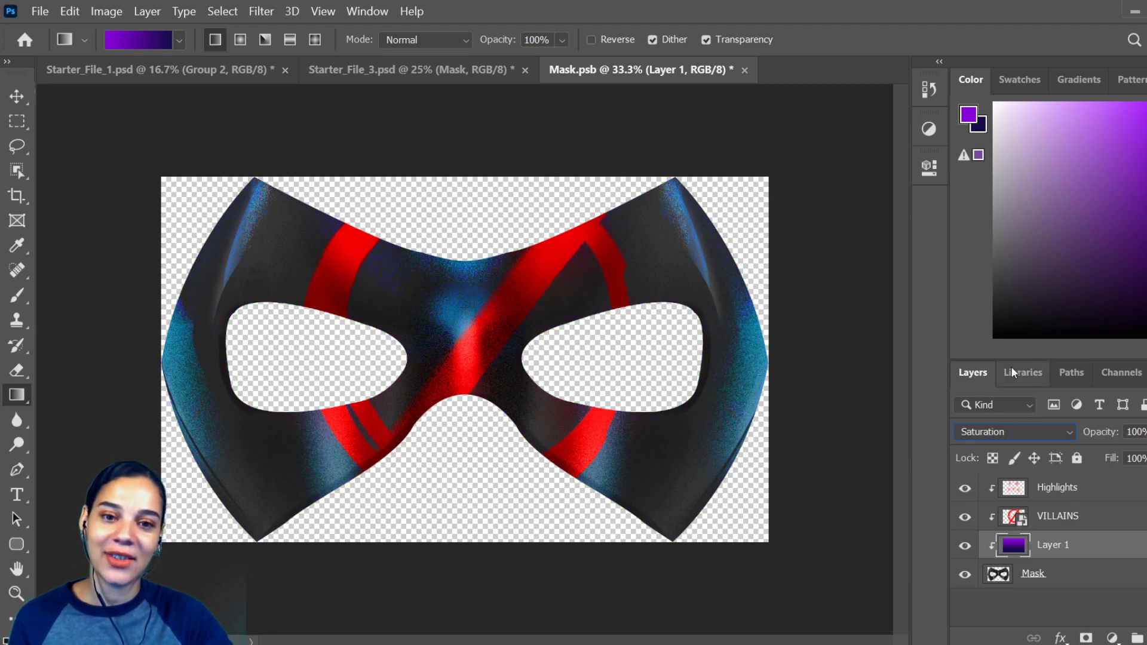
# - Compare Color Dodge on the gradient layer, and settle its blend mode on Saturation
pyautogui.click(1027, 431)
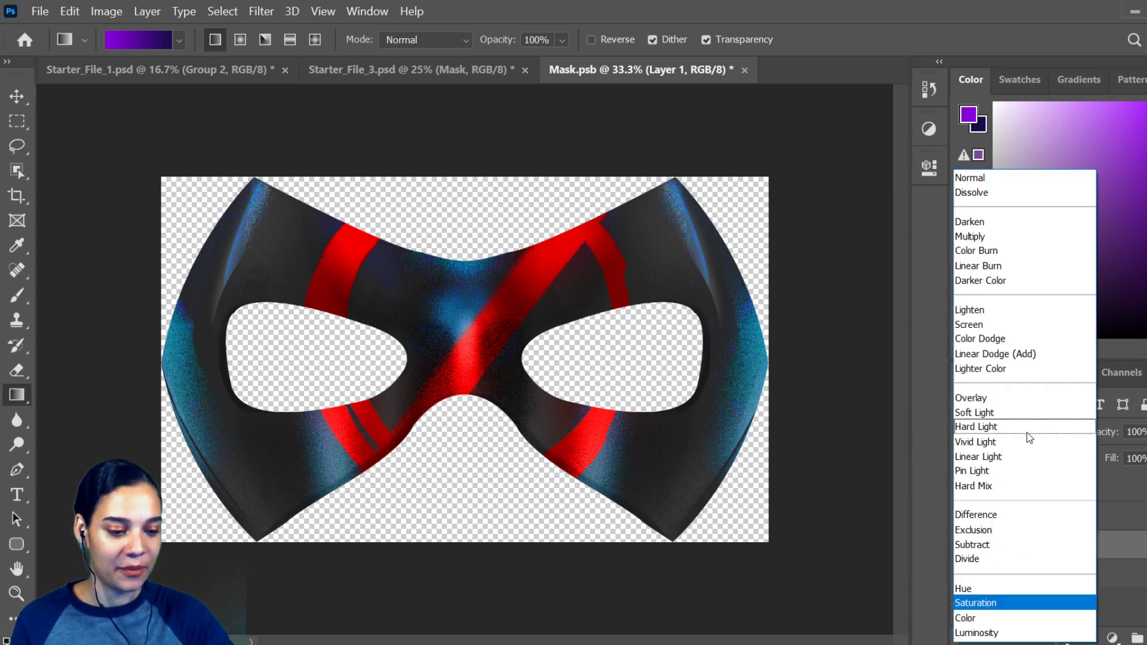
pyautogui.click(1043, 339)
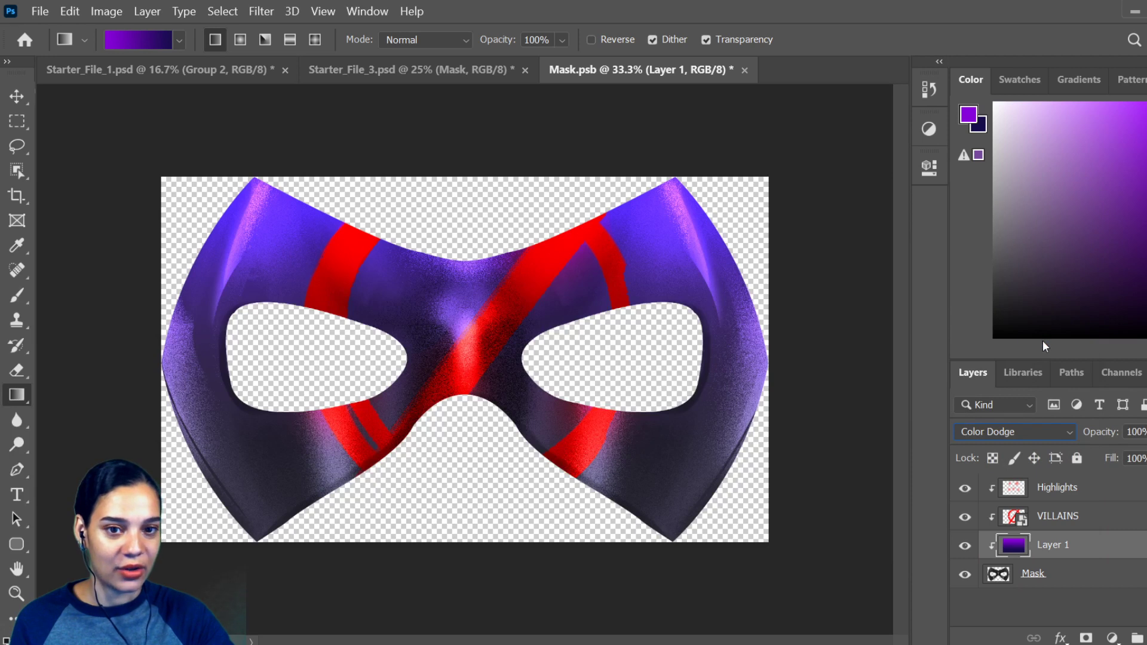
pyautogui.click(1041, 429)
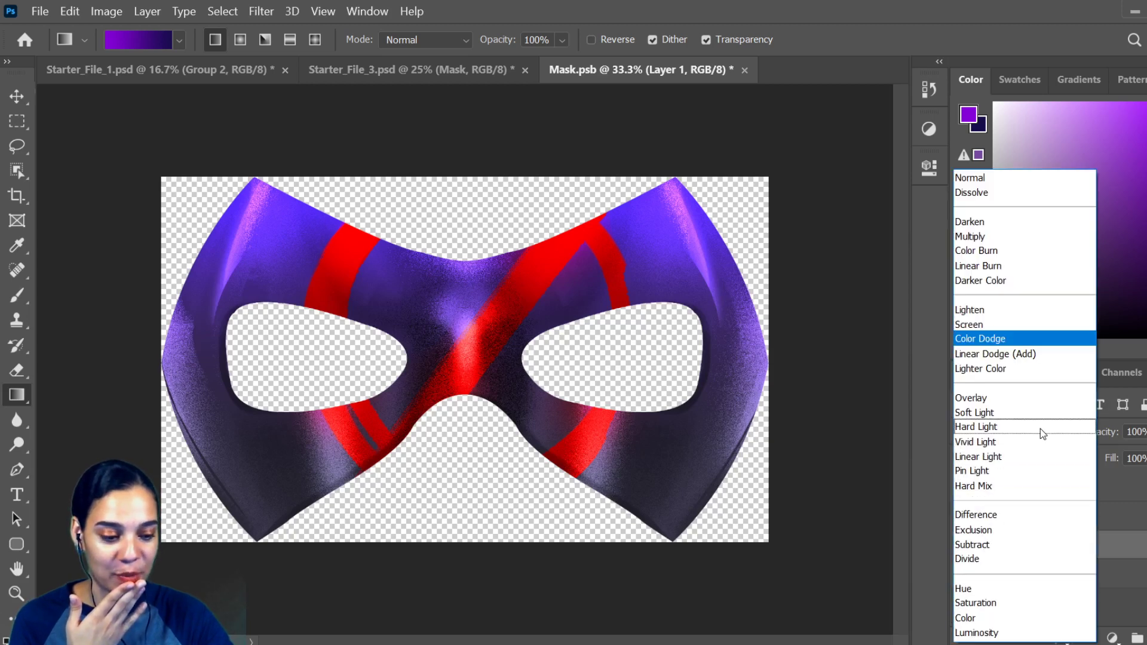
pyautogui.click(1005, 598)
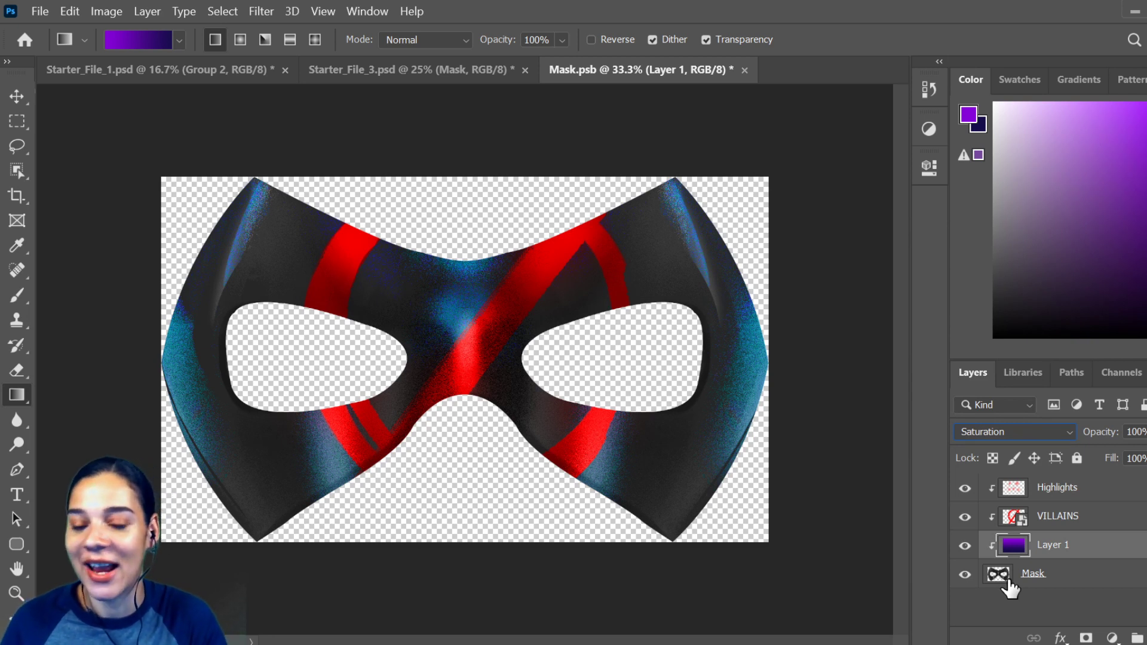
# - Select the Highlights layer, save the Mask smart object's contents and switch to Starter_File_3.psd to view the updated mask
pyautogui.click(1131, 492)
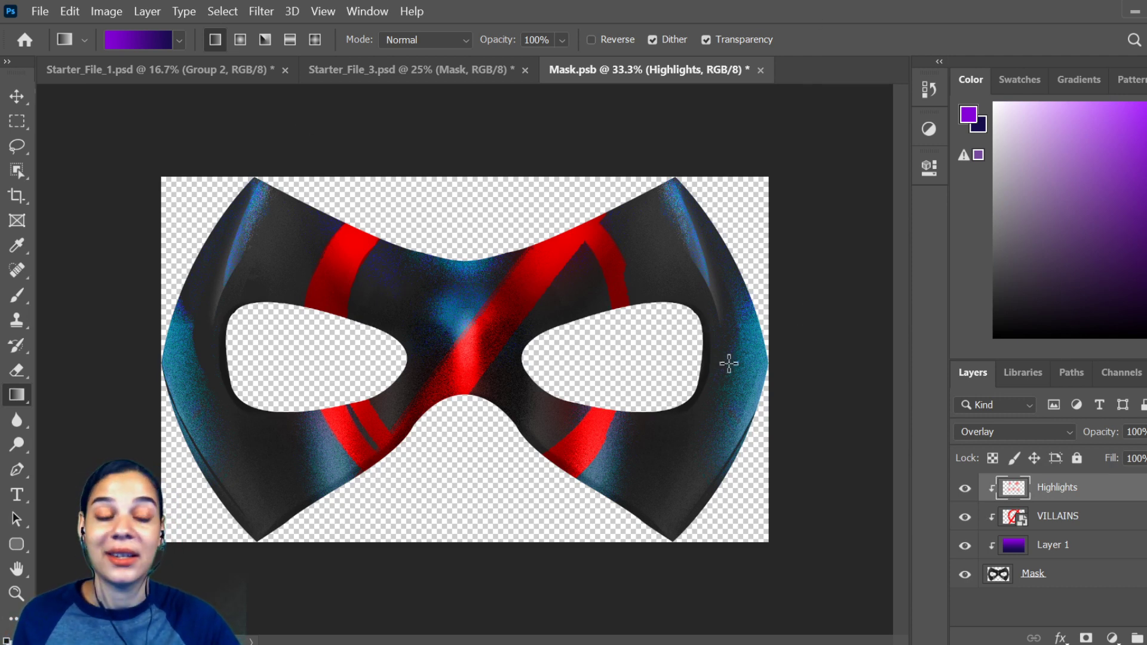
pyautogui.hotkey('ctrl', 's')
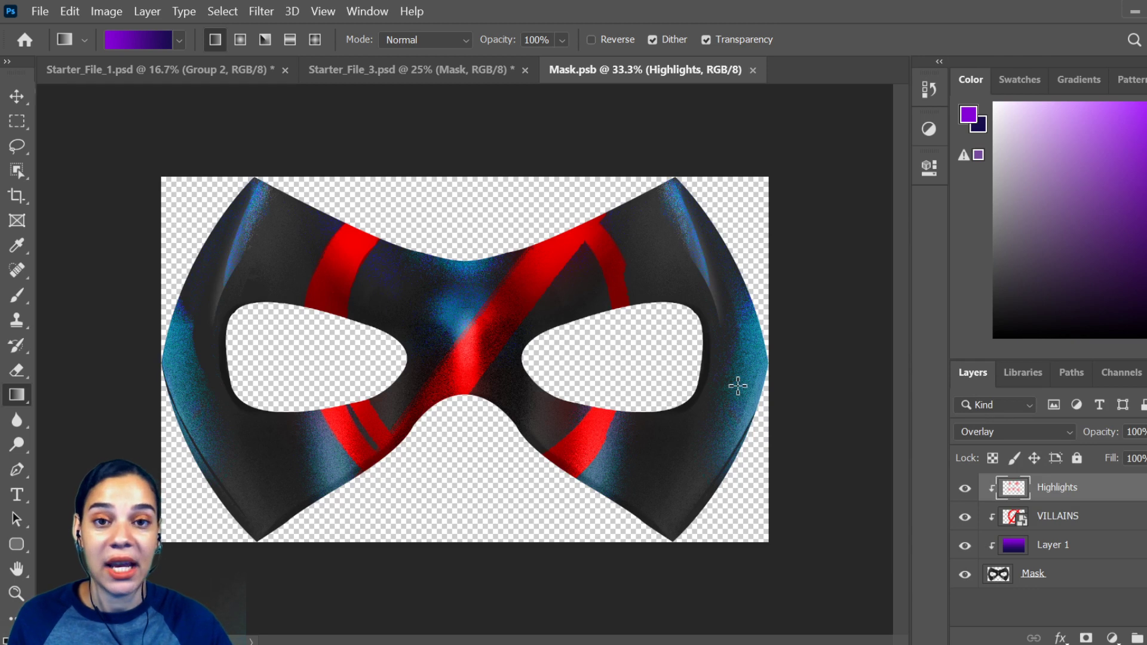
pyautogui.click(487, 76)
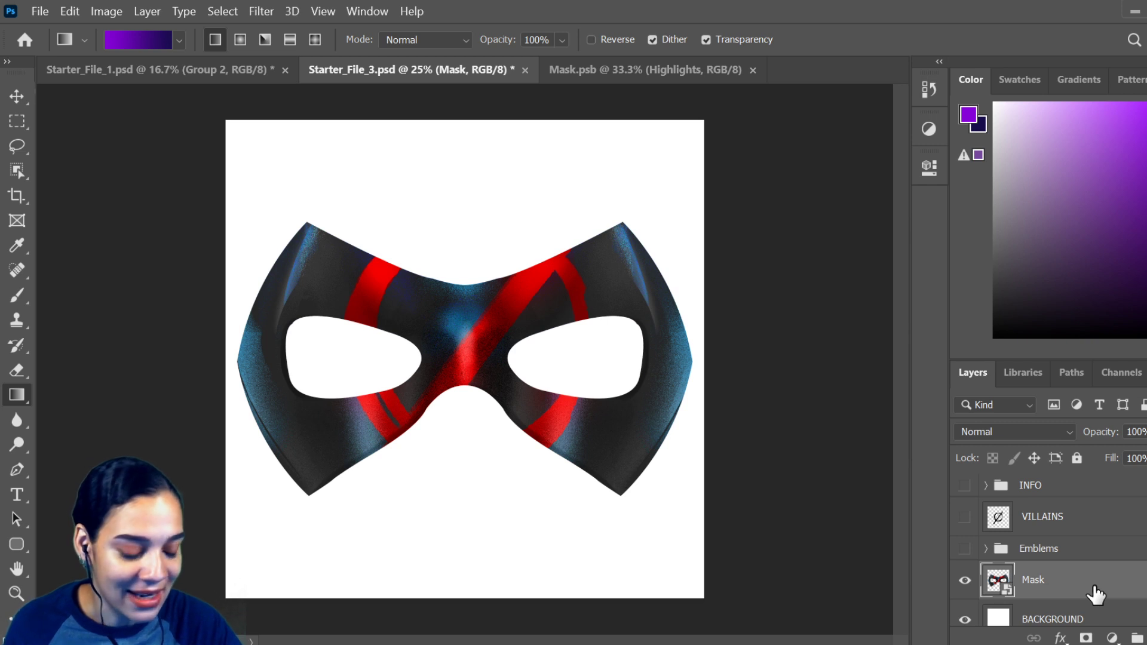
# - Transform the Mask smart object in perspective, shortening its right edge and stretching its left edge beyond the canvas height
pyautogui.hotkey('ctrl', 't')
pyautogui.rightClick(615, 317)
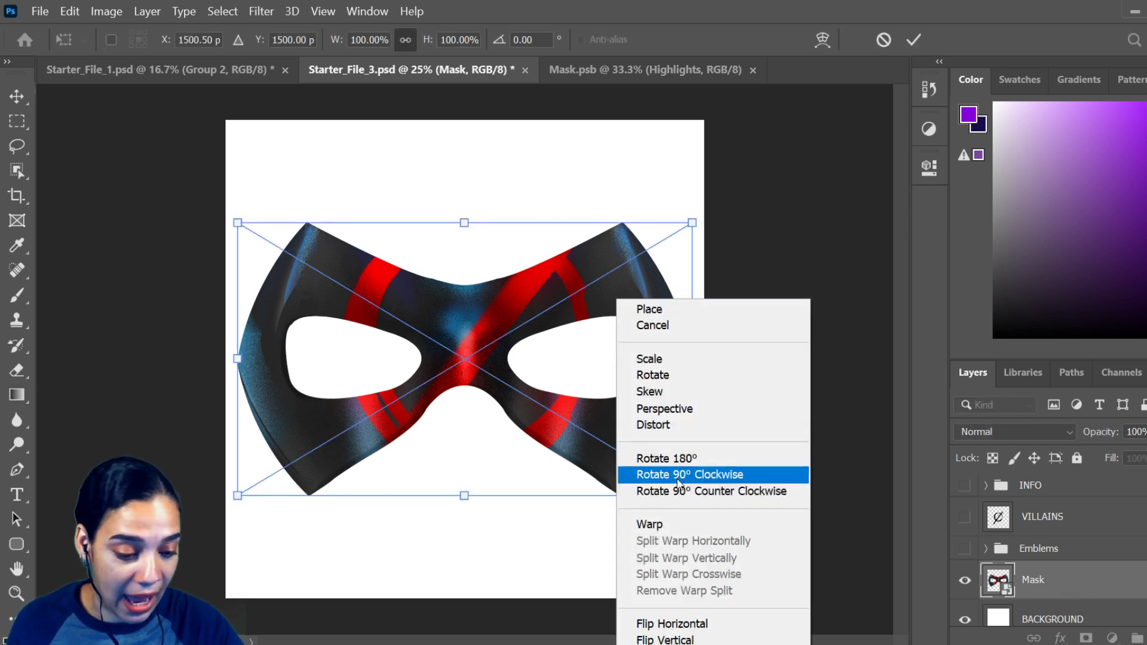
pyautogui.click(687, 412)
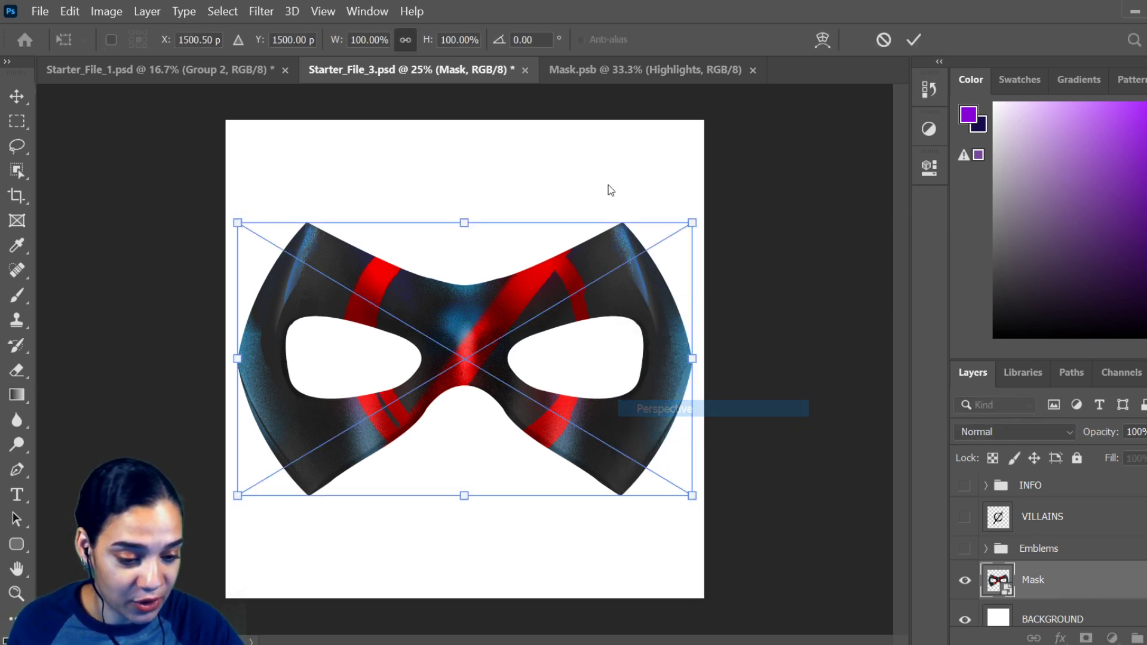
pyautogui.moveTo(692, 223); pyautogui.dragTo(692, 307)
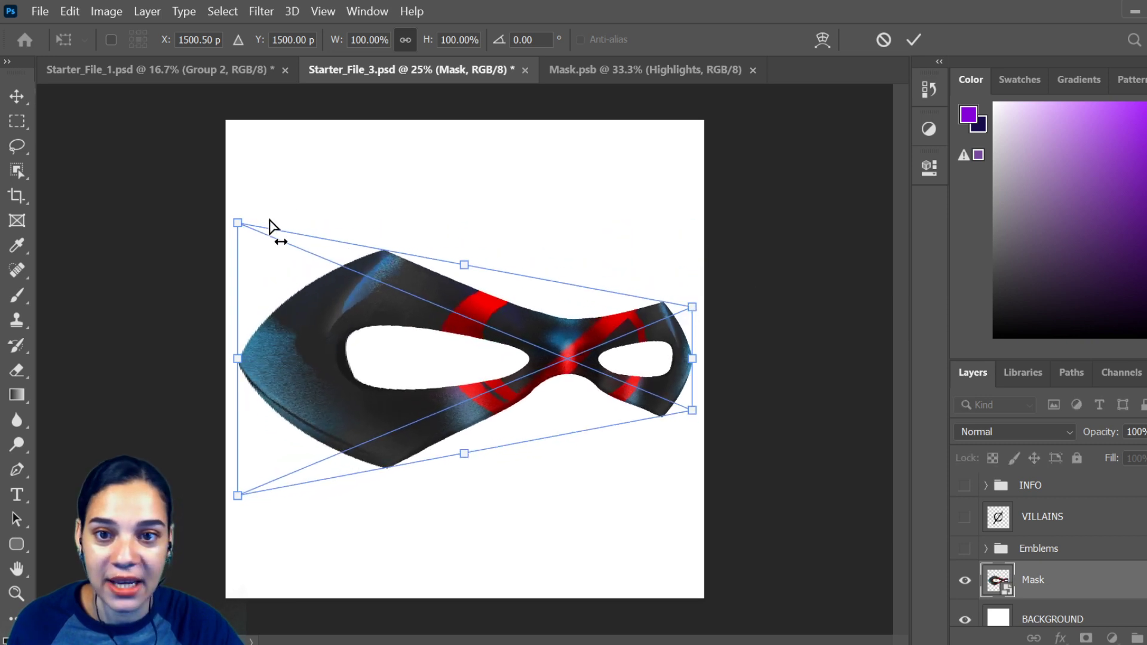
pyautogui.moveTo(238, 222); pyautogui.dragTo(335, 98)
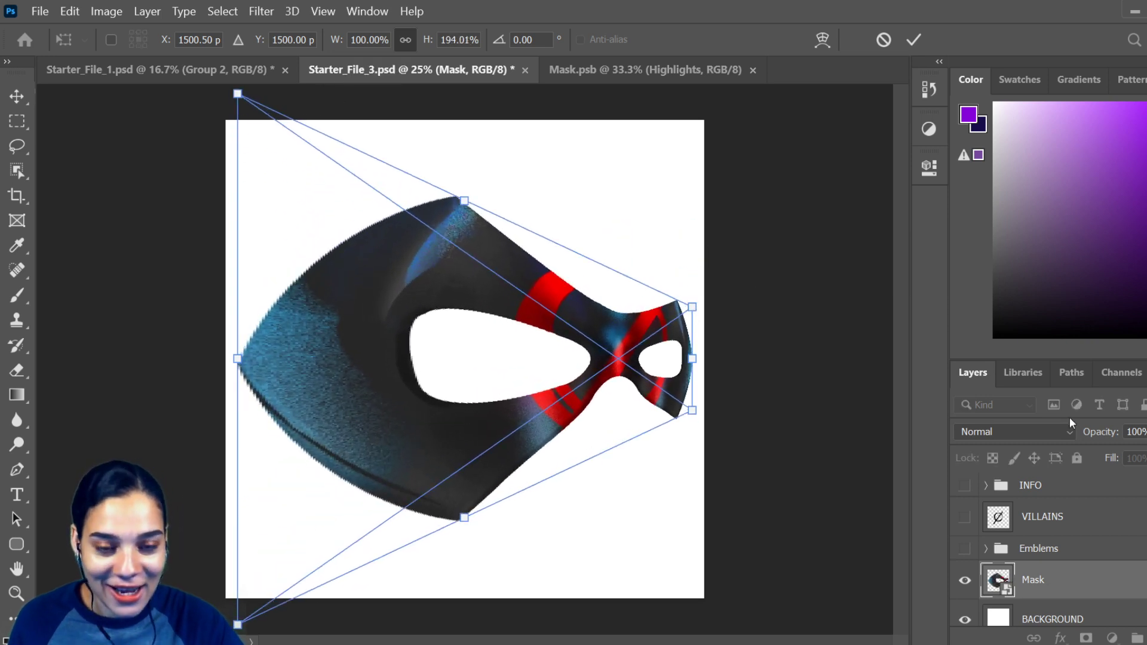
pyautogui.press('Return')
pyautogui.press('g')
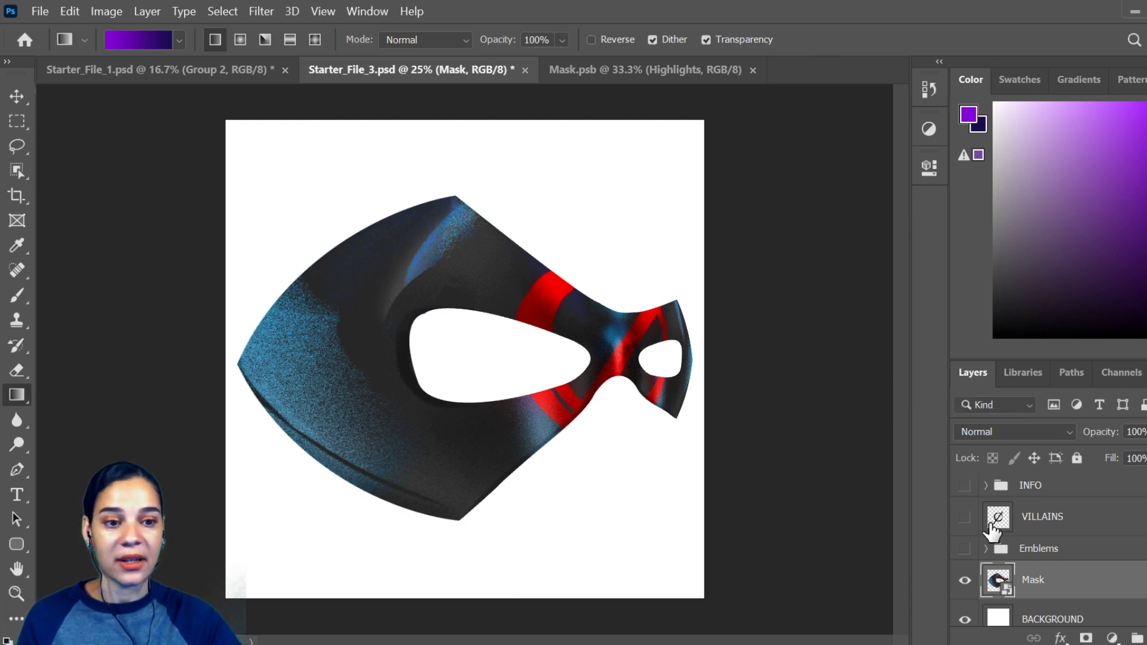
# - Reopen the Mask smart object's contents, activate the Brush tool and add a new default layer above the Highlights layer
pyautogui.doubleClick(998, 588)
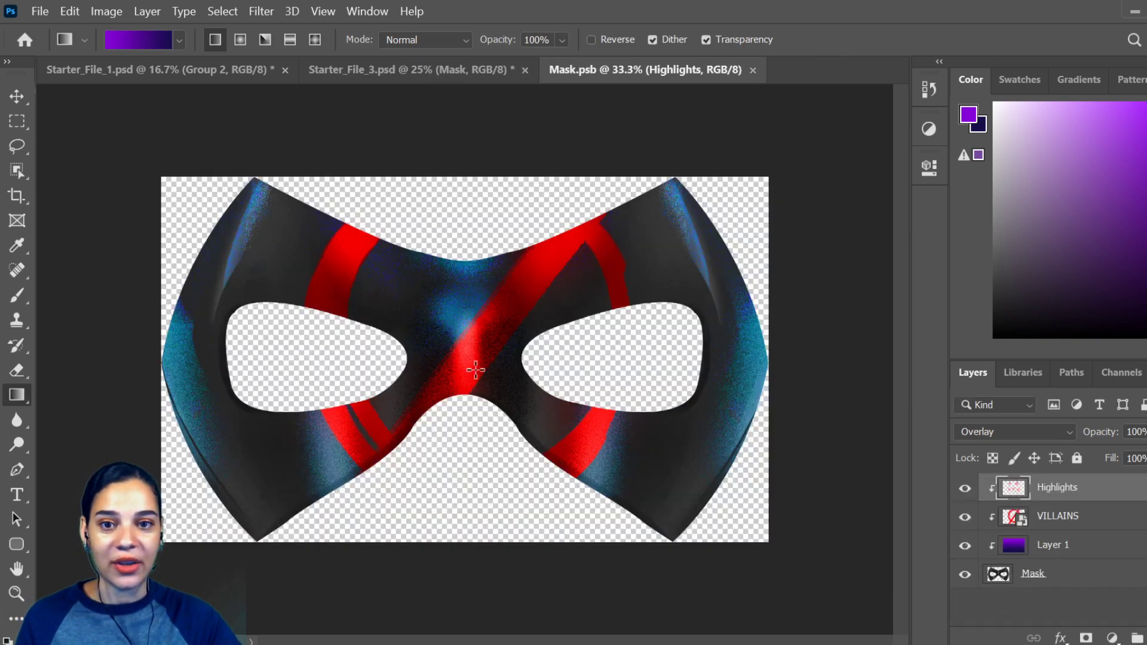
pyautogui.press('b')
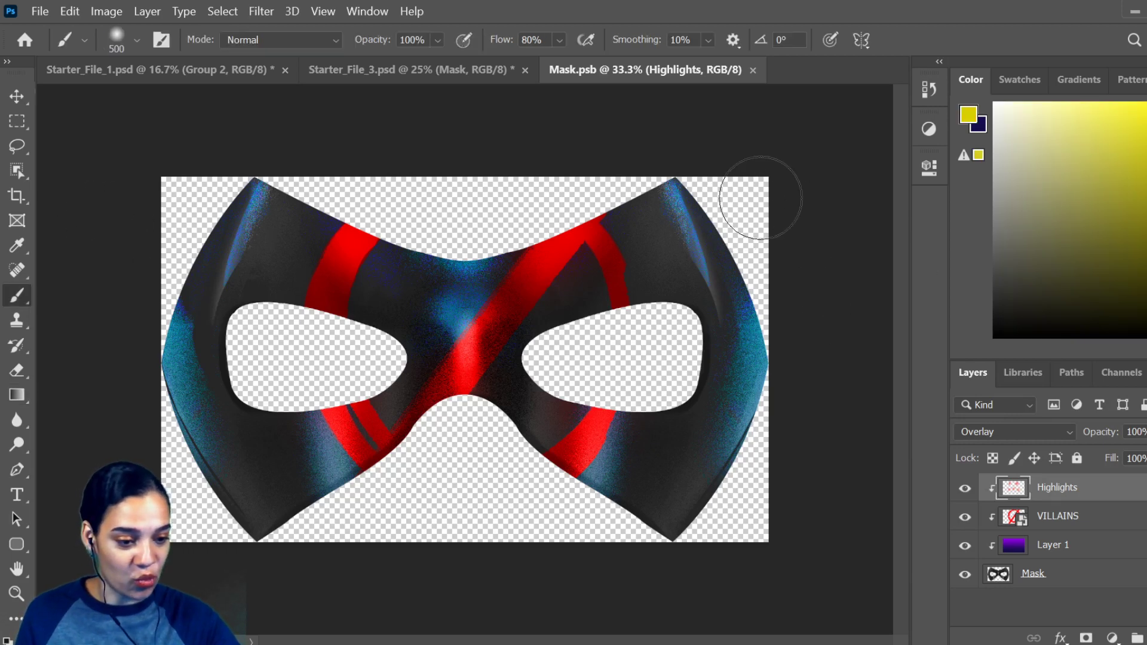
pyautogui.hotkey('ctrl', 'shift', 'n')
pyautogui.press('Return')
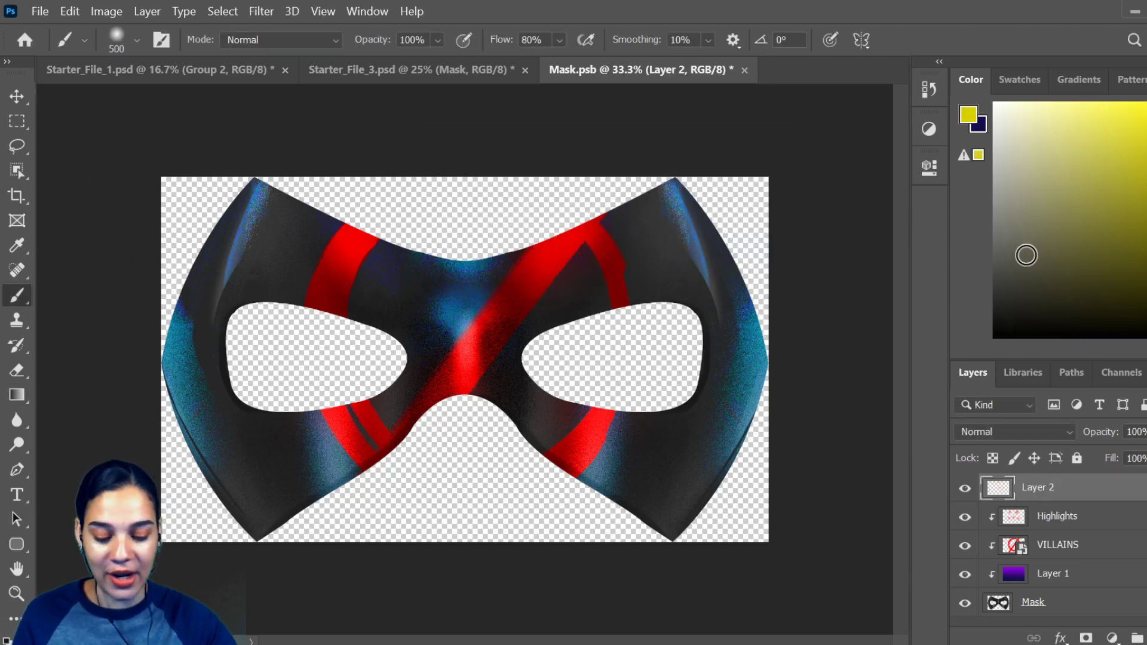
# - Paint broad yellow strokes across the mask on the new layer with the Inking Brush at 400 px
pyautogui.press('[')
pyautogui.rightClick(586, 248)
pyautogui.click(799, 477)
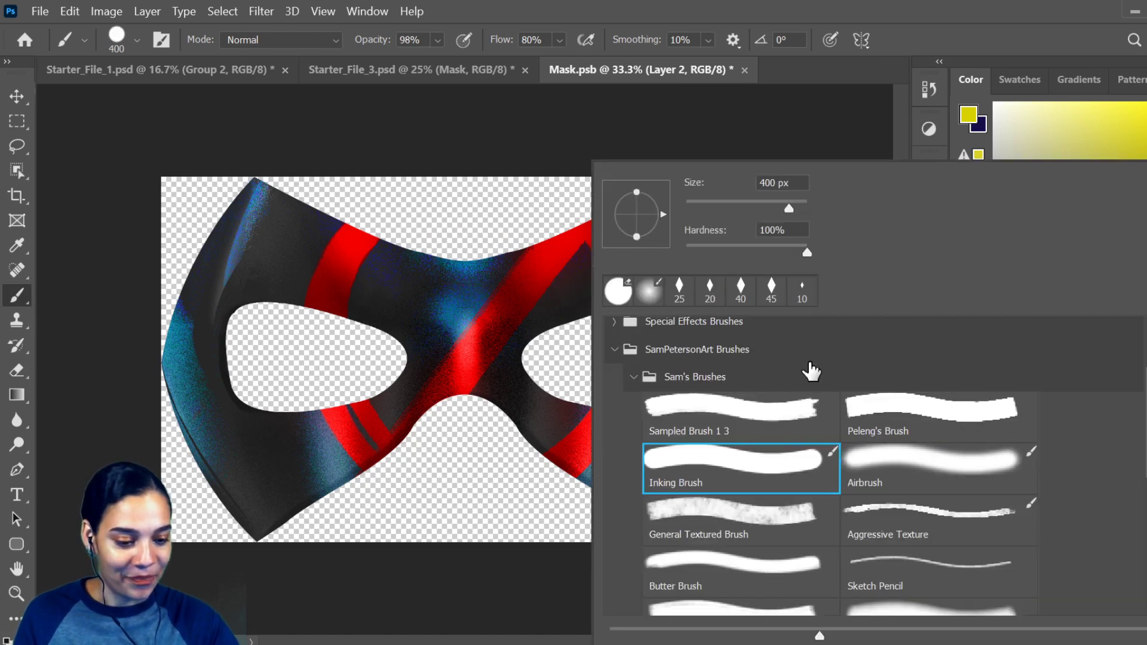
pyautogui.click(830, 123)
pyautogui.moveTo(604, 218); pyautogui.dragTo(314, 492)
pyautogui.moveTo(314, 412)
pyautogui.mouseDown()
pyautogui.moveTo(640, 556)
pyautogui.moveTo(687, 313)
pyautogui.moveTo(671, 243)
pyautogui.moveTo(724, 273)
pyautogui.mouseUp()
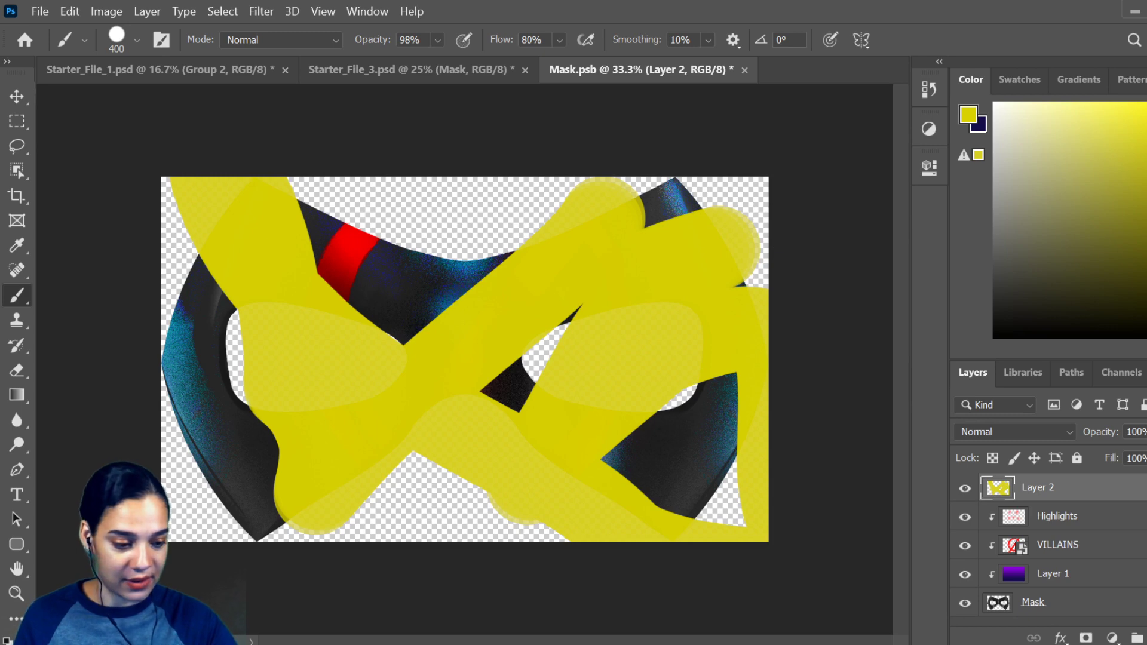
# - Save the smart object with the unclipped yellow strokes and view the result on the distorted mask in Starter_File_3.psd
pyautogui.rightClick(1108, 486)
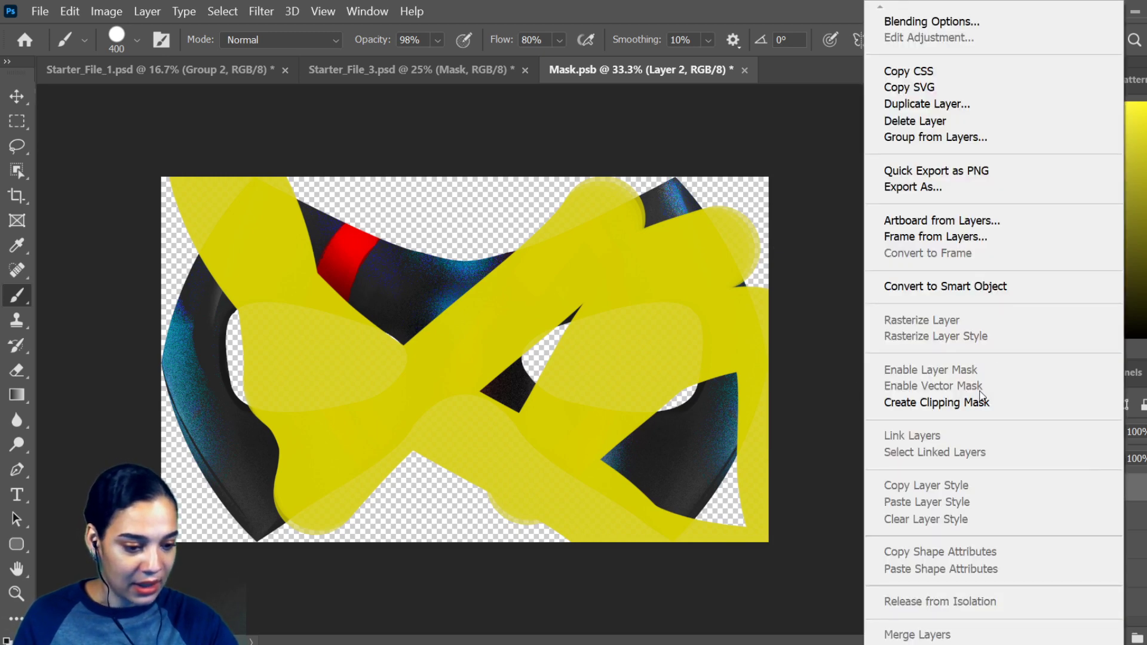
pyautogui.click(794, 120)
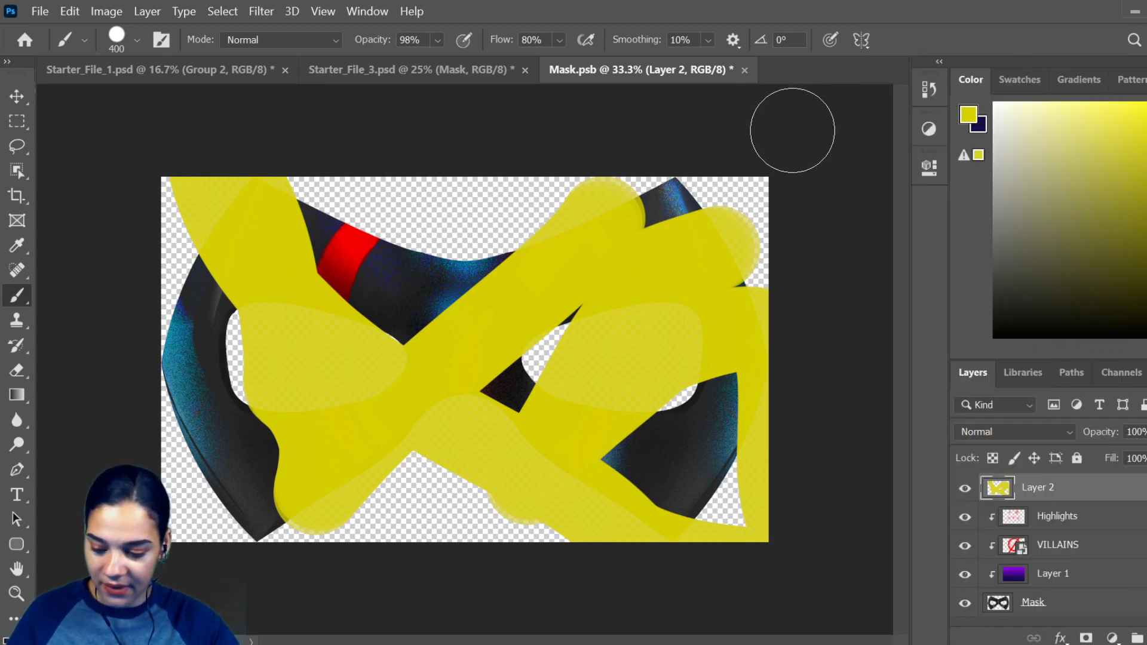
pyautogui.hotkey('ctrl', 's')
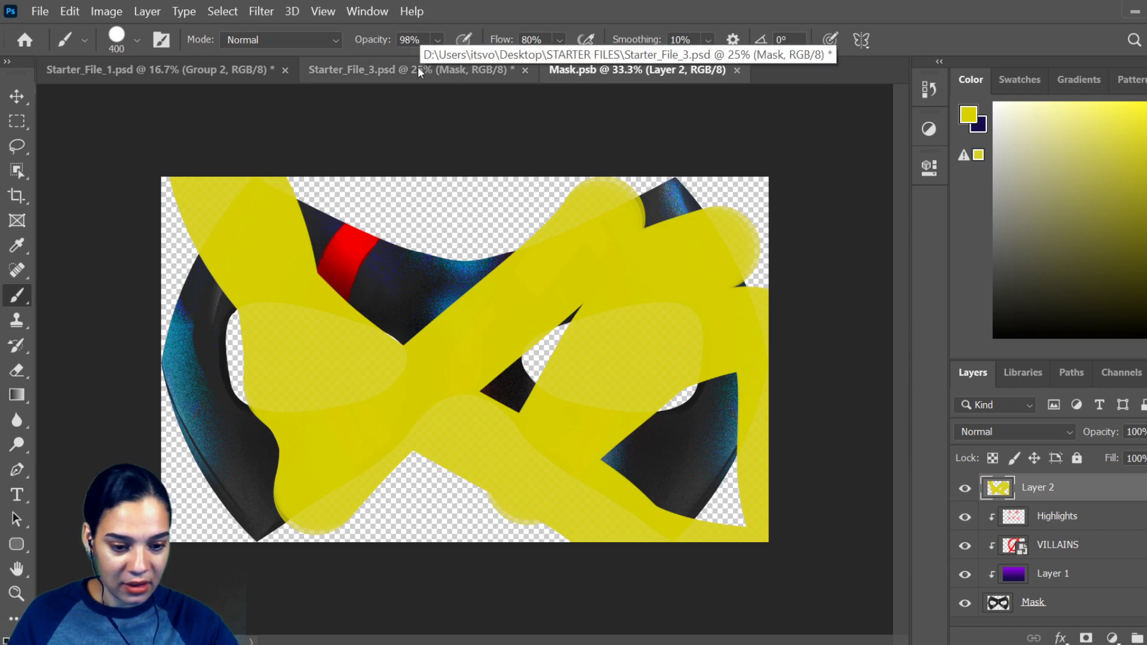
pyautogui.click(437, 66)
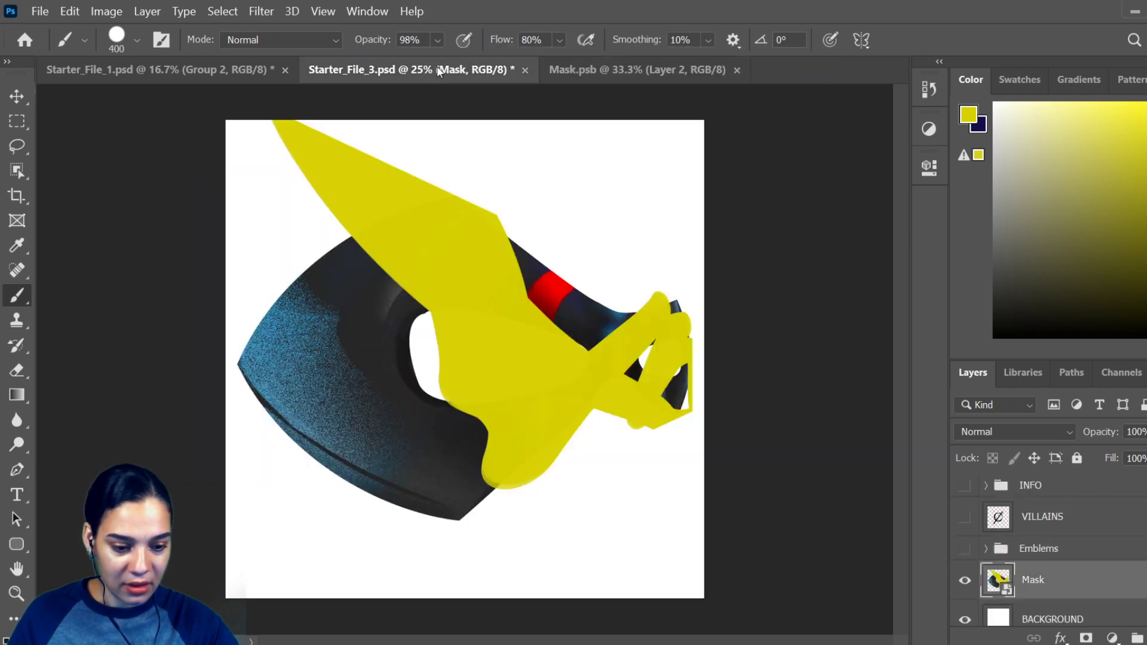
# - Return to Mask.psb, clip the yellow stroke layer to the mask and save the smart object
pyautogui.click(612, 69)
pyautogui.rightClick(1121, 478)
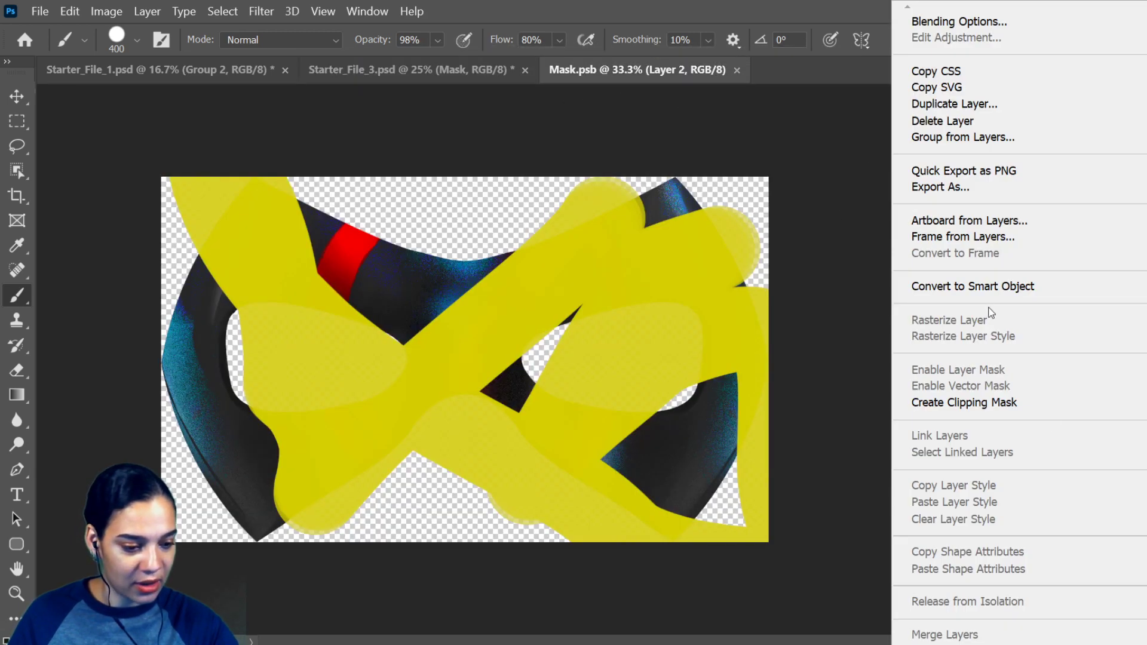
pyautogui.click(986, 399)
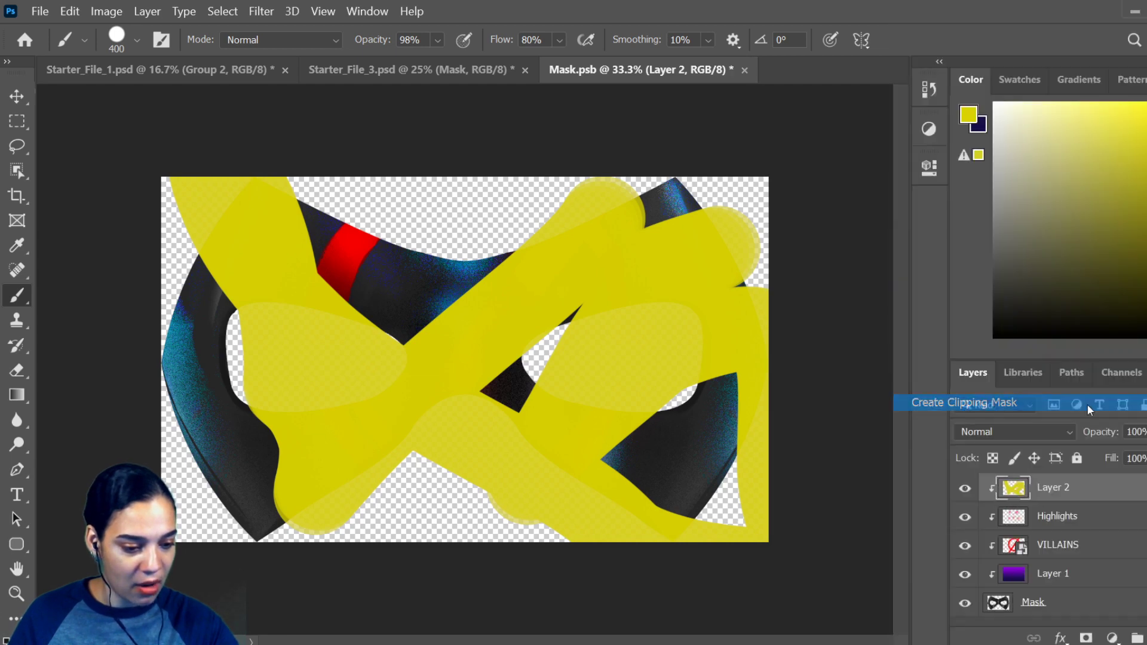
pyautogui.hotkey('ctrl', 's')
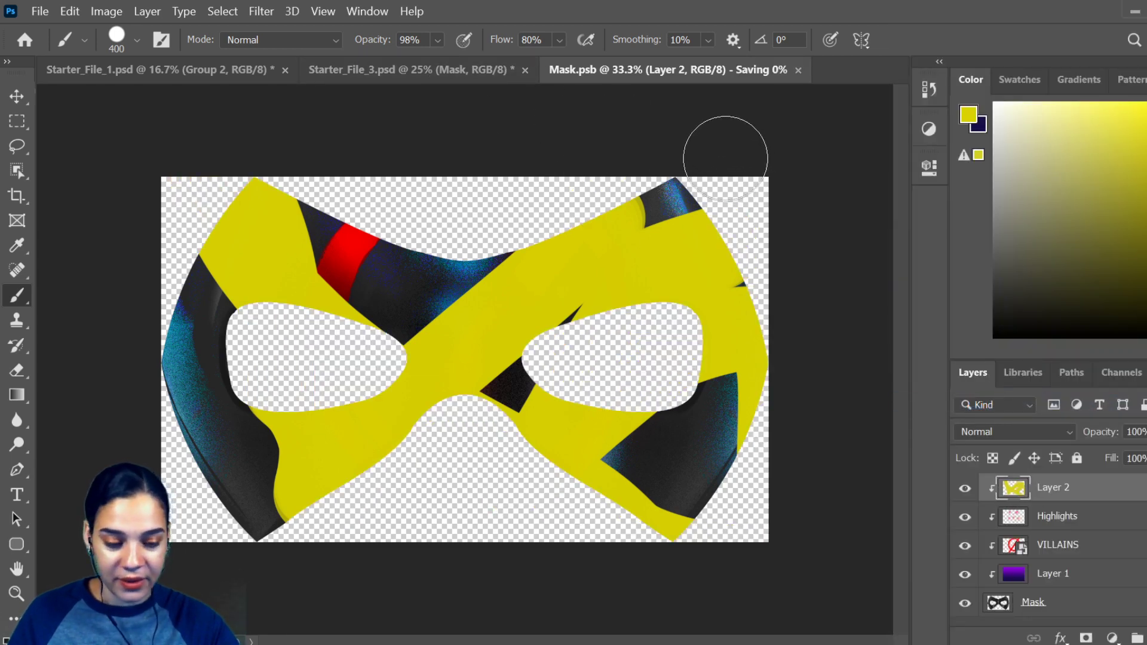
# - View the clipped yellow strokes on the mask in Starter_File_3.psd, and hide the yellow stroke layer in Mask.psb
pyautogui.click(470, 76)
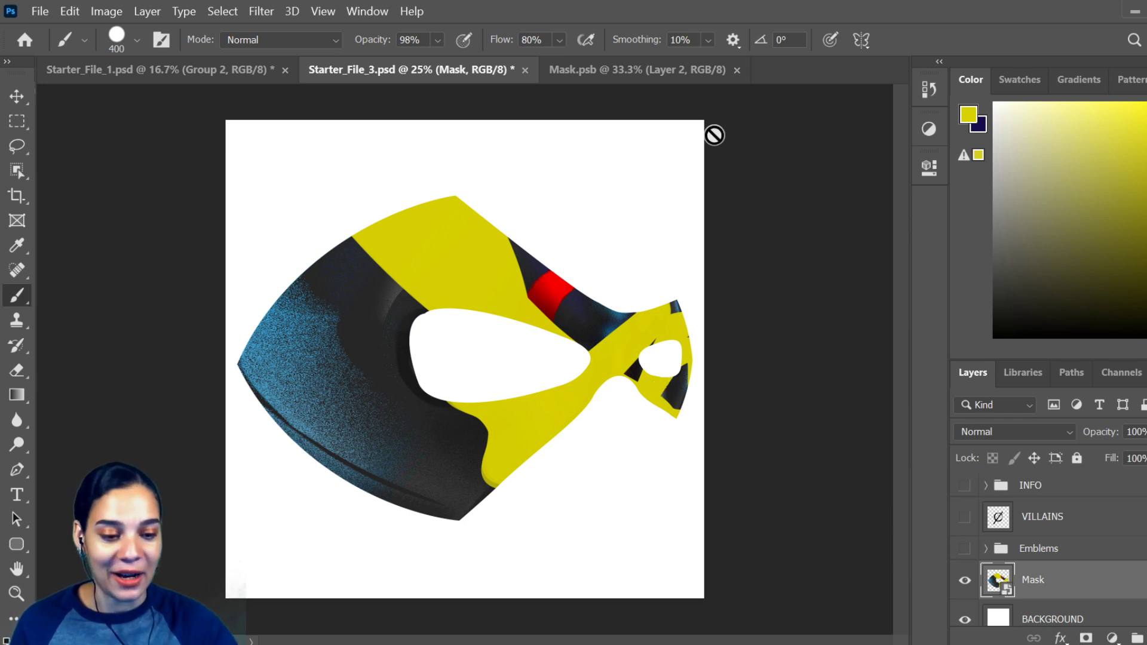
pyautogui.click(663, 70)
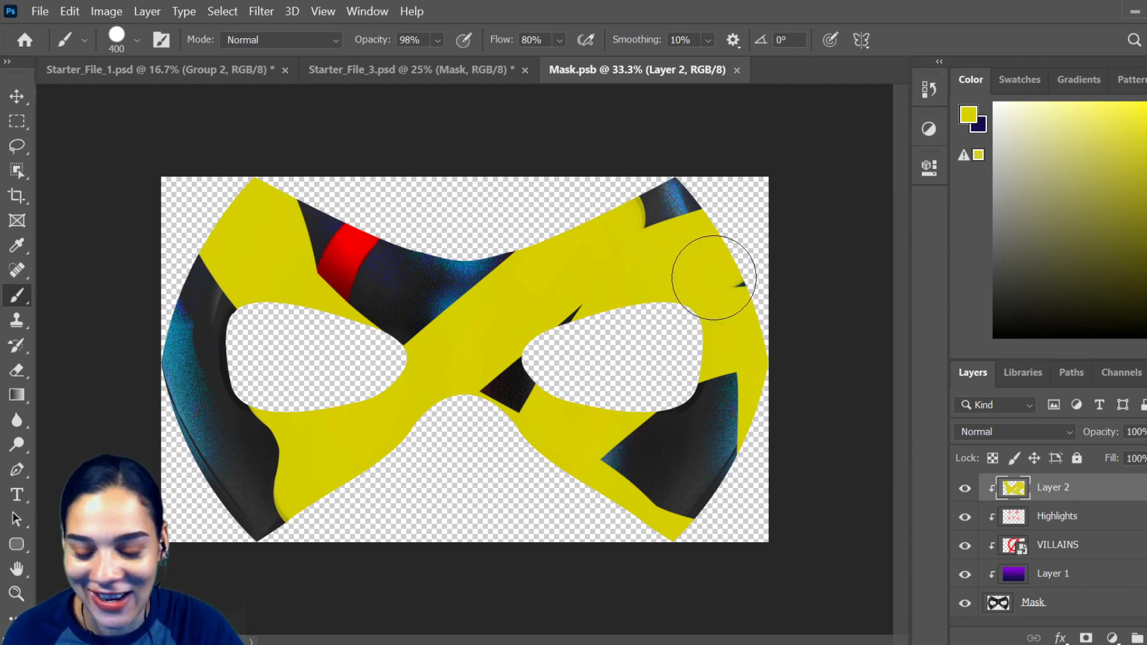
pyautogui.click(965, 489)
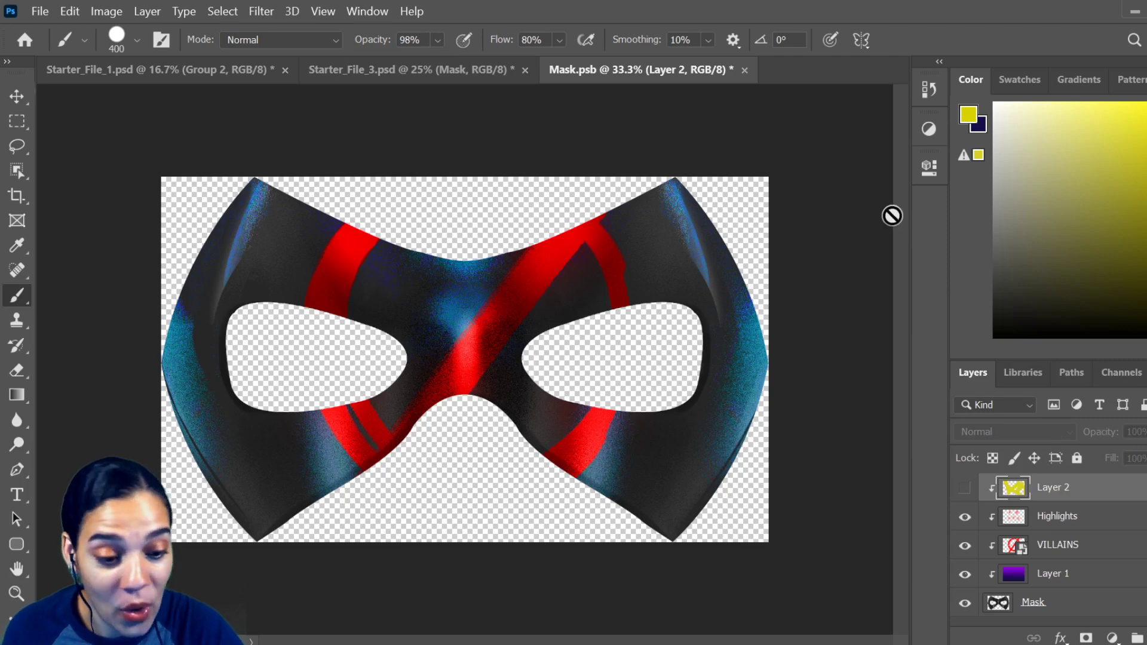
# - Copy the Mask smart object from Starter_File_3.psd to the FINISHED artboard of Starter_File_1.psd and scale it to about 59% beside the shield emblem
pyautogui.click(483, 76)
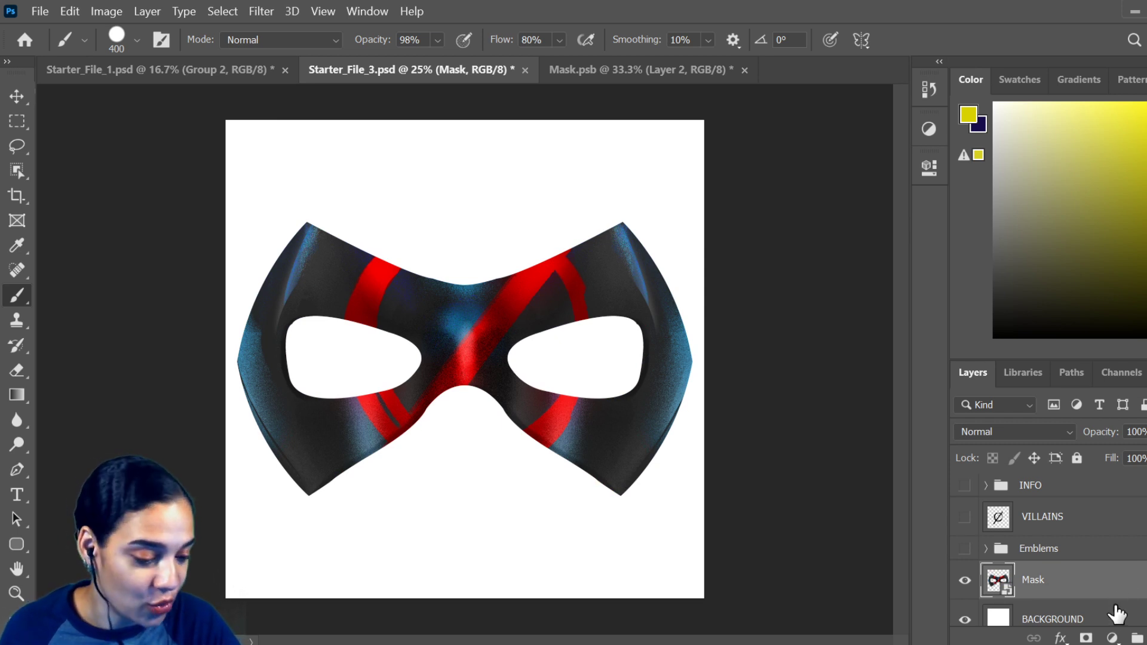
pyautogui.moveTo(1106, 596); pyautogui.dragTo(519, 518)
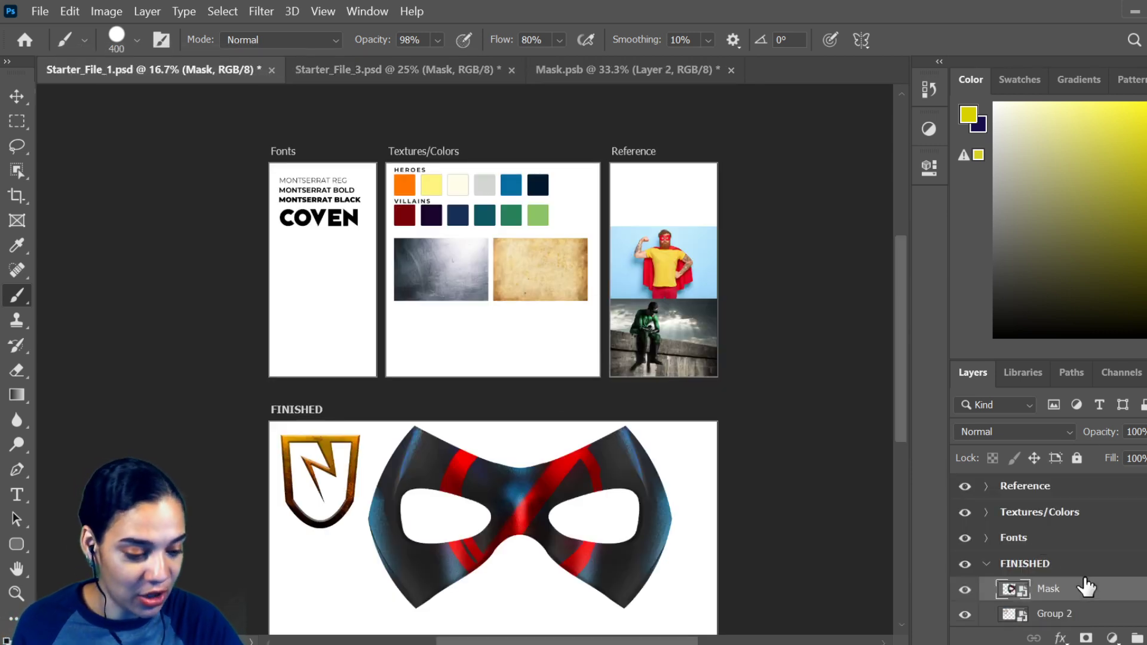
pyautogui.hotkey('ctrl', 't')
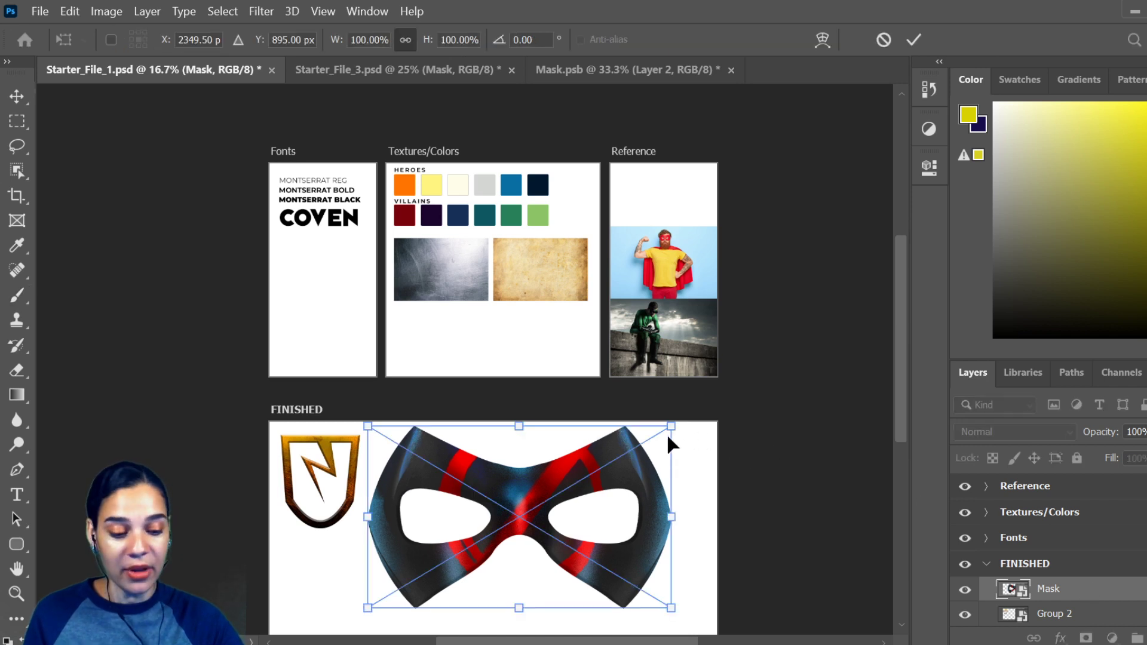
pyautogui.moveTo(670, 424); pyautogui.dragTo(522, 486)
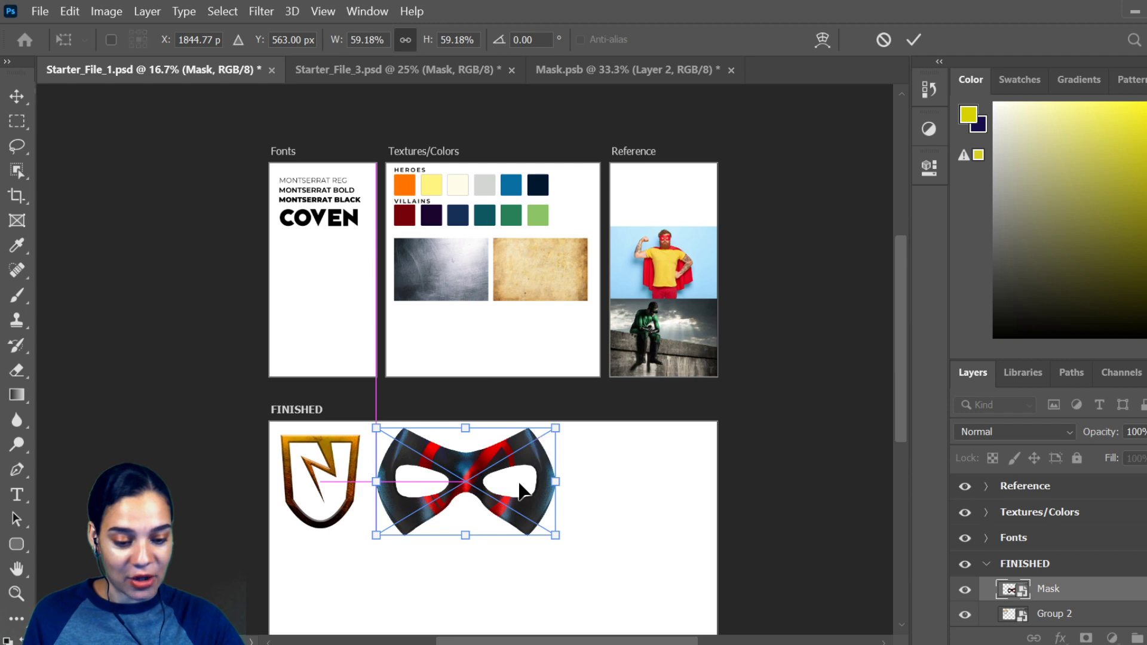
pyautogui.press('Return')
# - Examine the shield emblem and mask on the FINISHED artboard together with the fonts, colors, textures and reference artboards
pyautogui.hotkey('ctrl', '+')
pyautogui.hotkey('ctrl', '+')
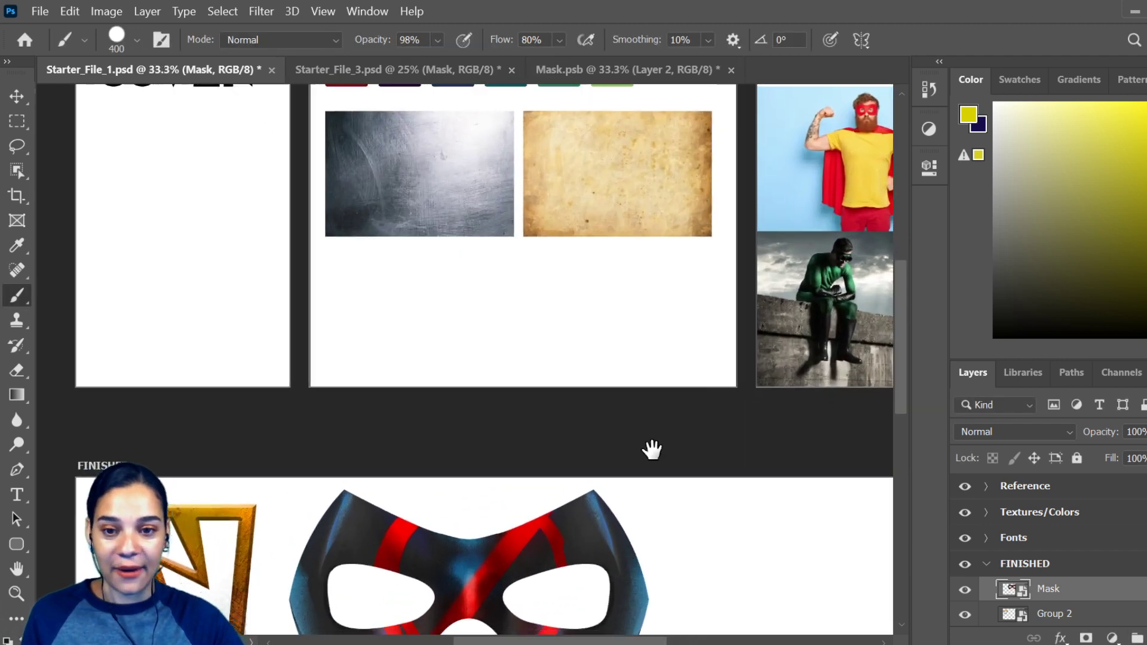
pyautogui.moveTo(653, 451); pyautogui.dragTo(677, 242)
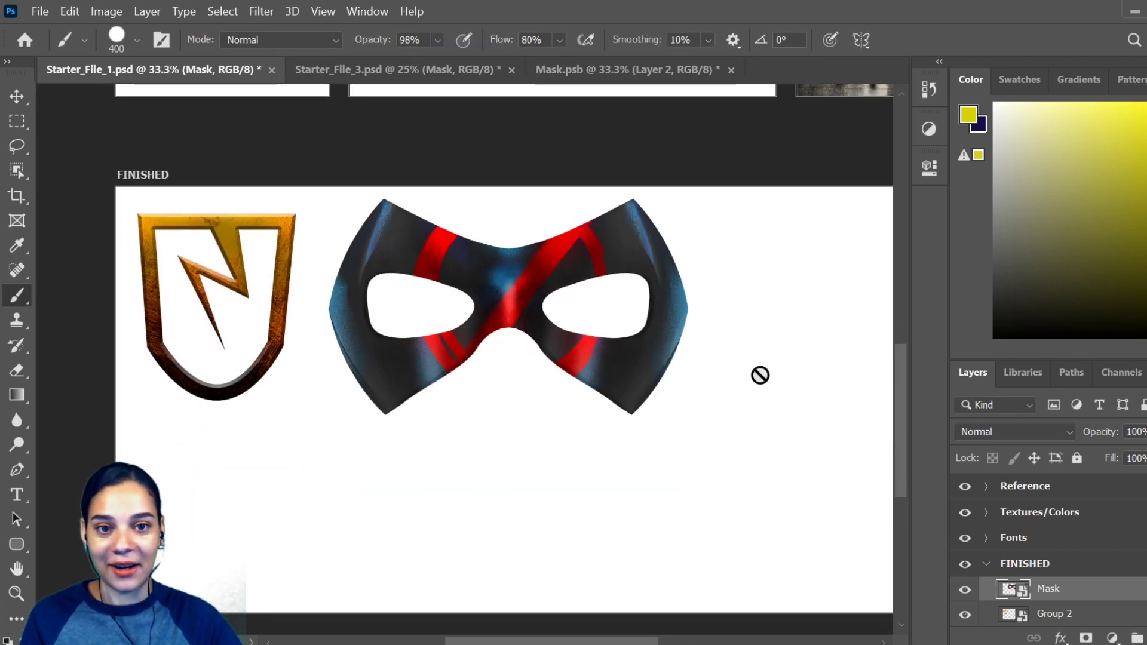
pyautogui.hotkey('ctrl', '-')
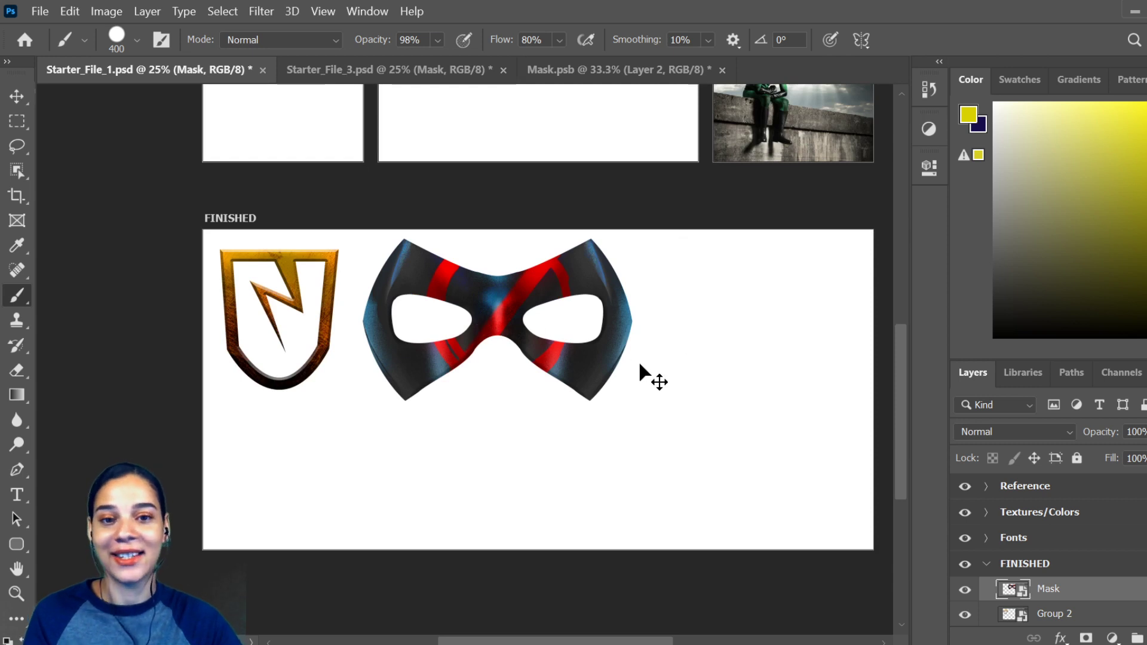
pyautogui.hotkey('ctrl', '-')
pyautogui.hotkey('ctrl', '+')
pyautogui.moveTo(638, 313); pyautogui.dragTo(648, 508)
pyautogui.moveTo(686, 465); pyautogui.dragTo(680, 511)
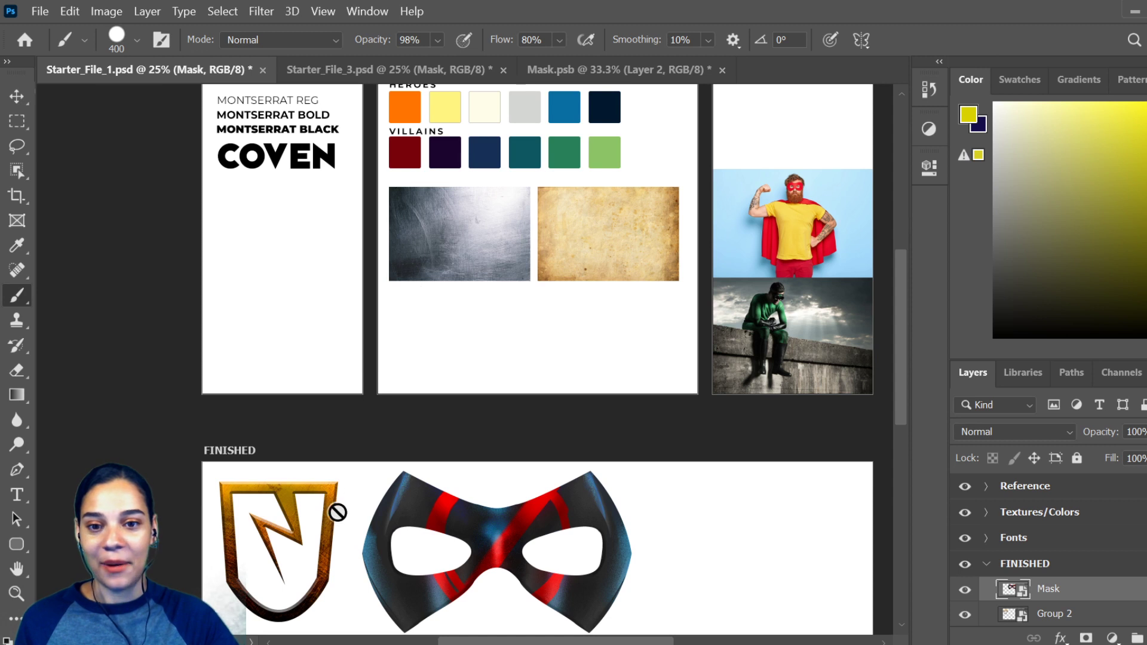
pyautogui.scroll(1, 337, 506)
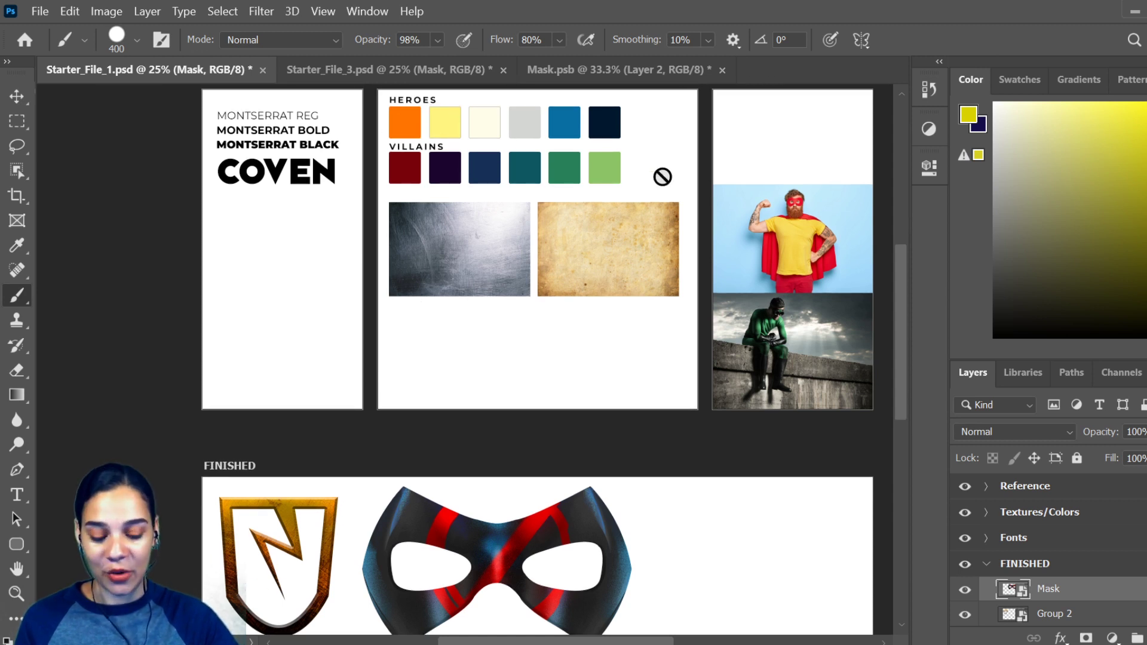
pyautogui.scroll(-1, 611, 223)
pyautogui.scroll(2, 701, 344)
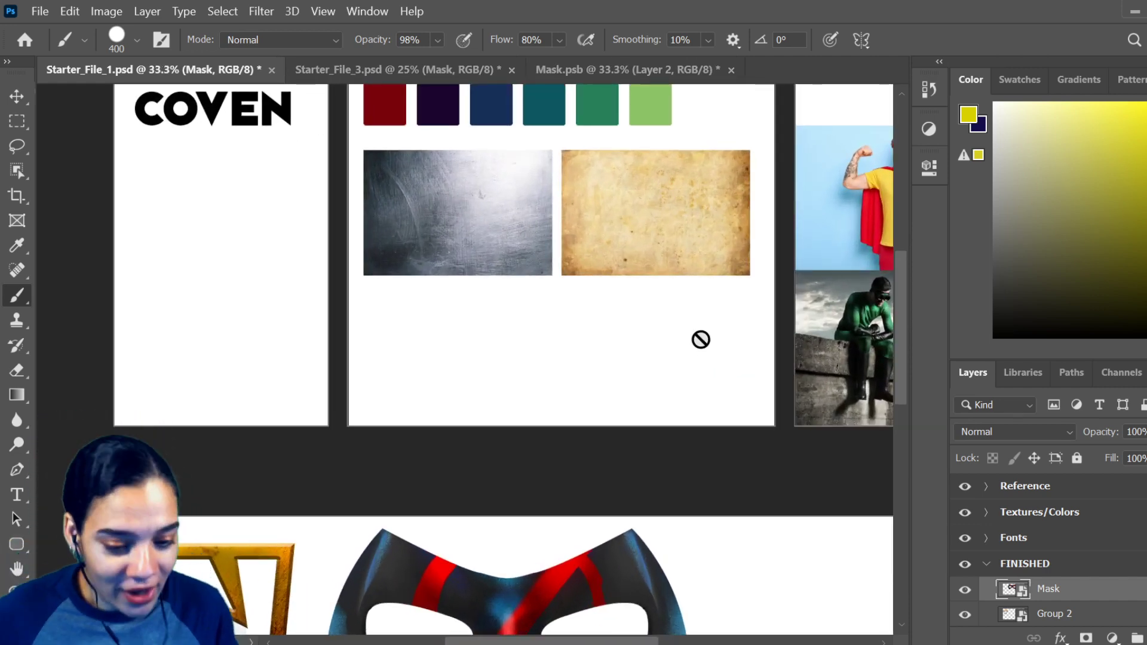
pyautogui.moveTo(692, 540); pyautogui.dragTo(648, 293)
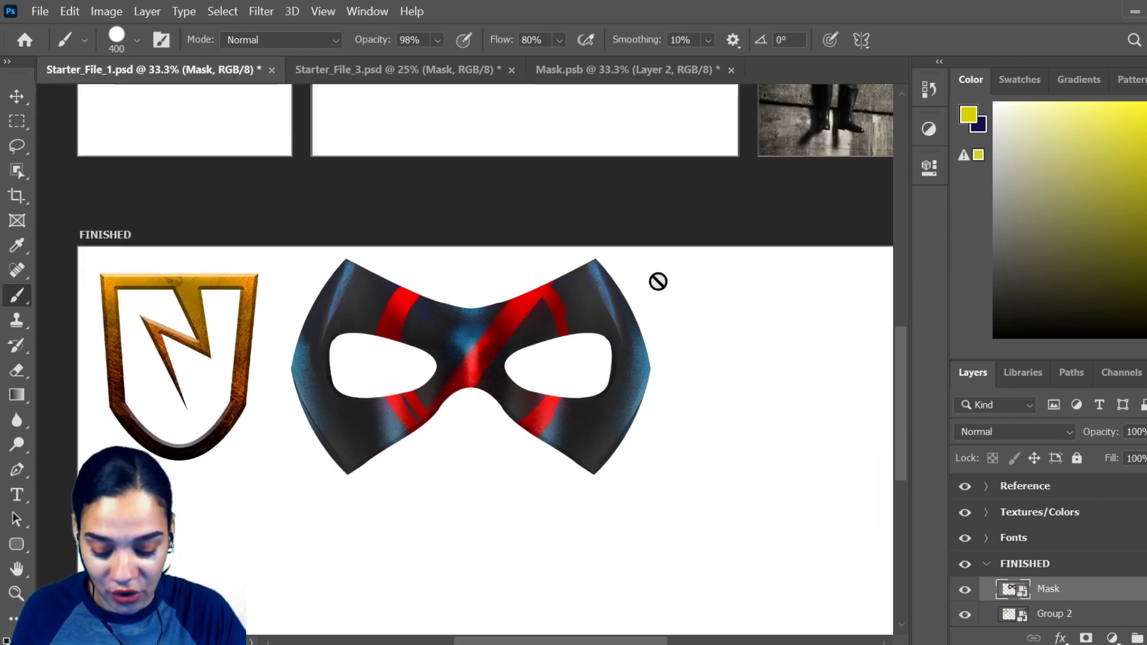
pyautogui.hotkey('ctrl', '-')
pyautogui.hotkey('ctrl', '-')
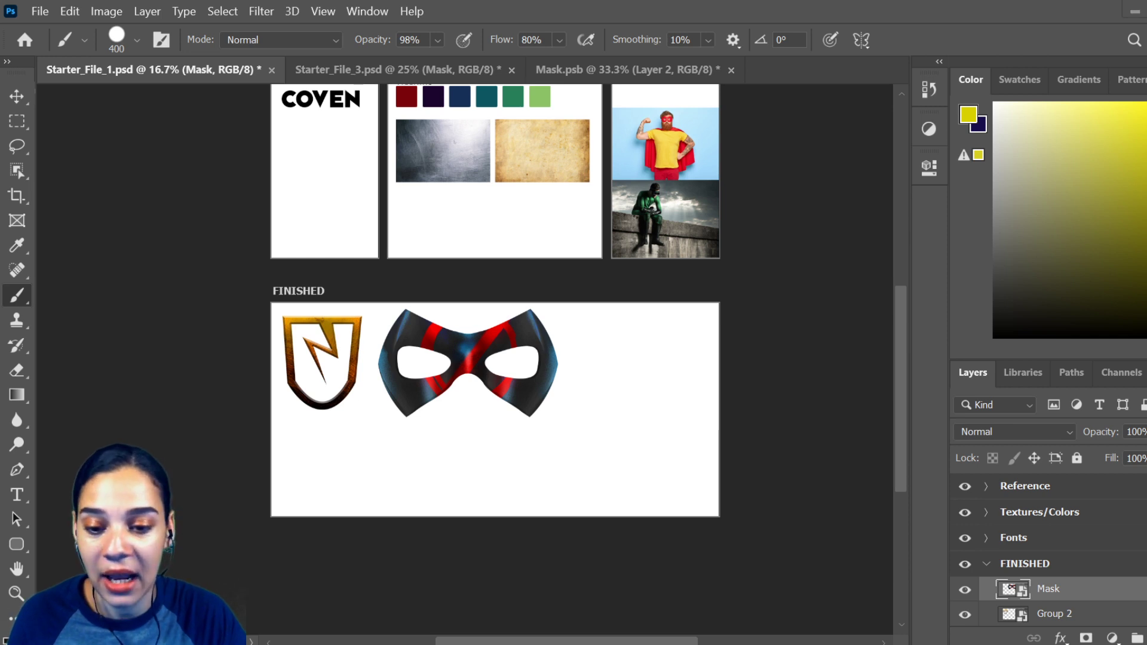
# - Switch to the Behance Photoshop challenge page in the browser and look through the scheduled daily challenges
pyautogui.hotkey('alt', 'Tab')
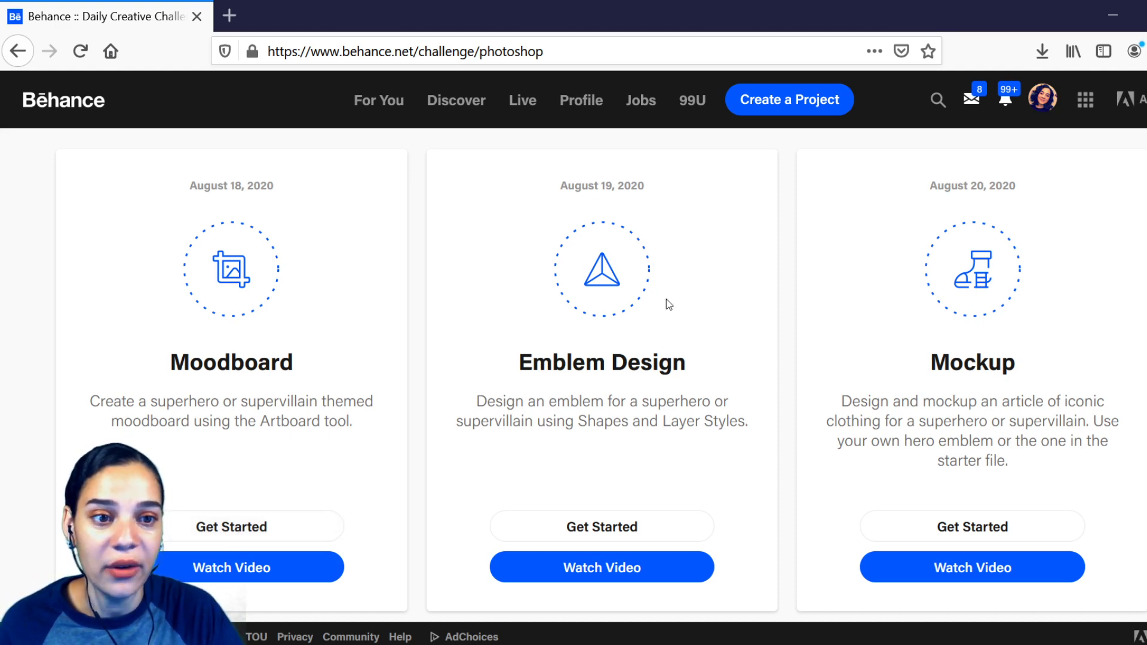
pyautogui.scroll(-10, 993, 345)
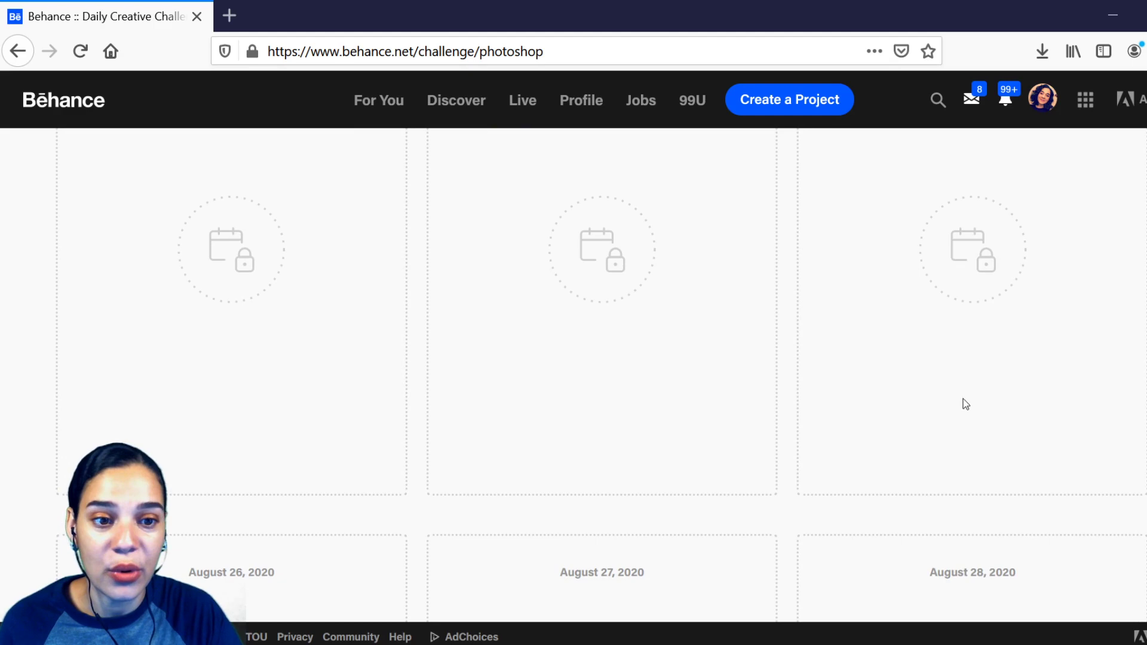
pyautogui.scroll(-9, 505, 422)
pyautogui.scroll(8, 589, 417)
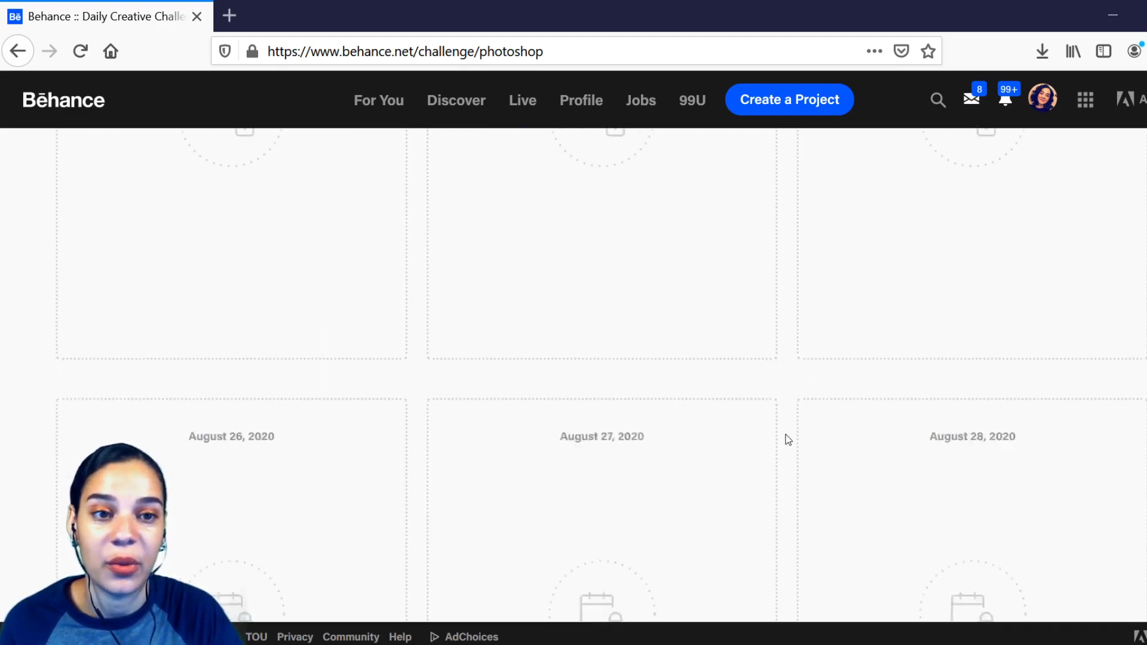
pyautogui.scroll(14, 787, 439)
pyautogui.scroll(-3, 786, 440)
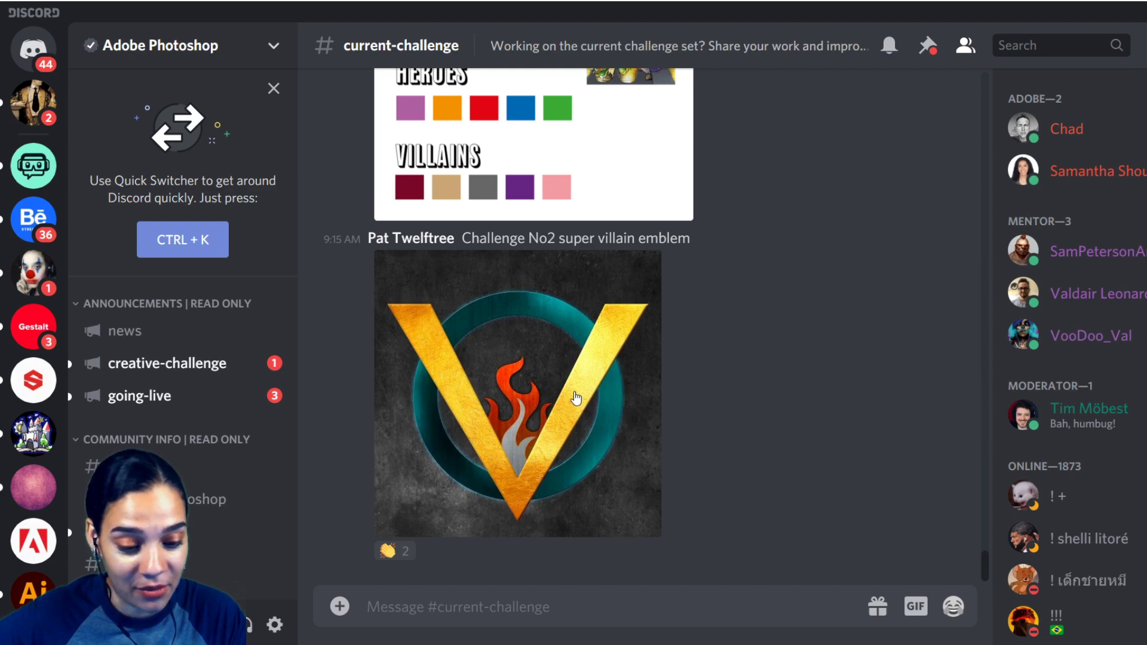
# - In Discord's current-challenge channel, view the golden V super villain emblem and the Kilogram heroes and villains moodboard enlarged
pyautogui.click(575, 392)
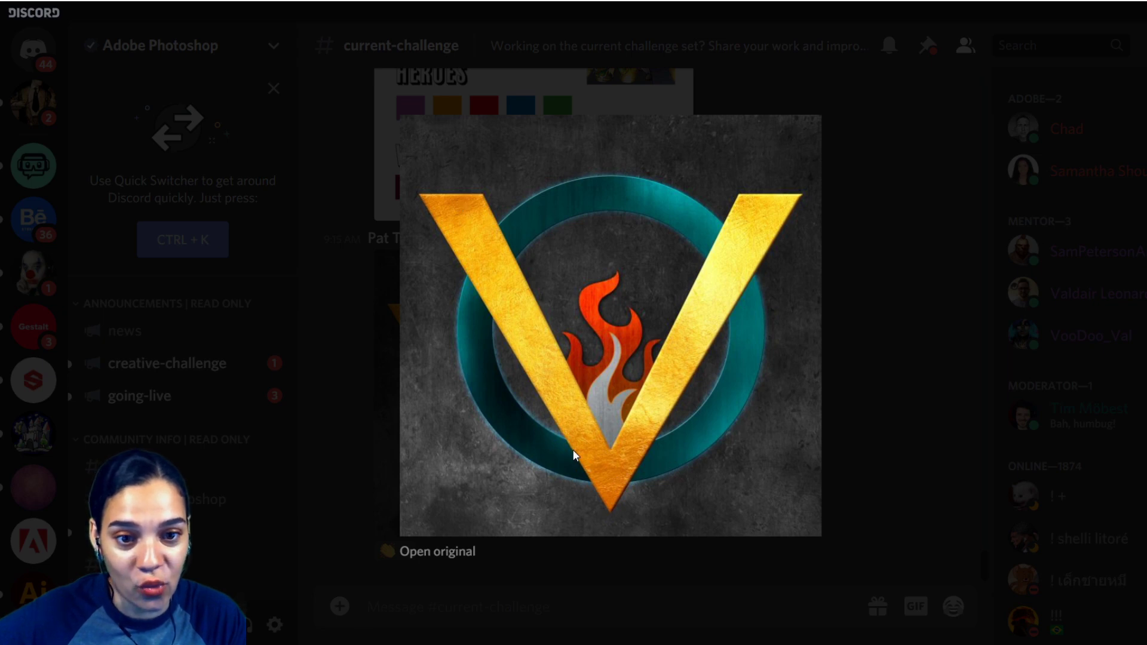
pyautogui.click(928, 440)
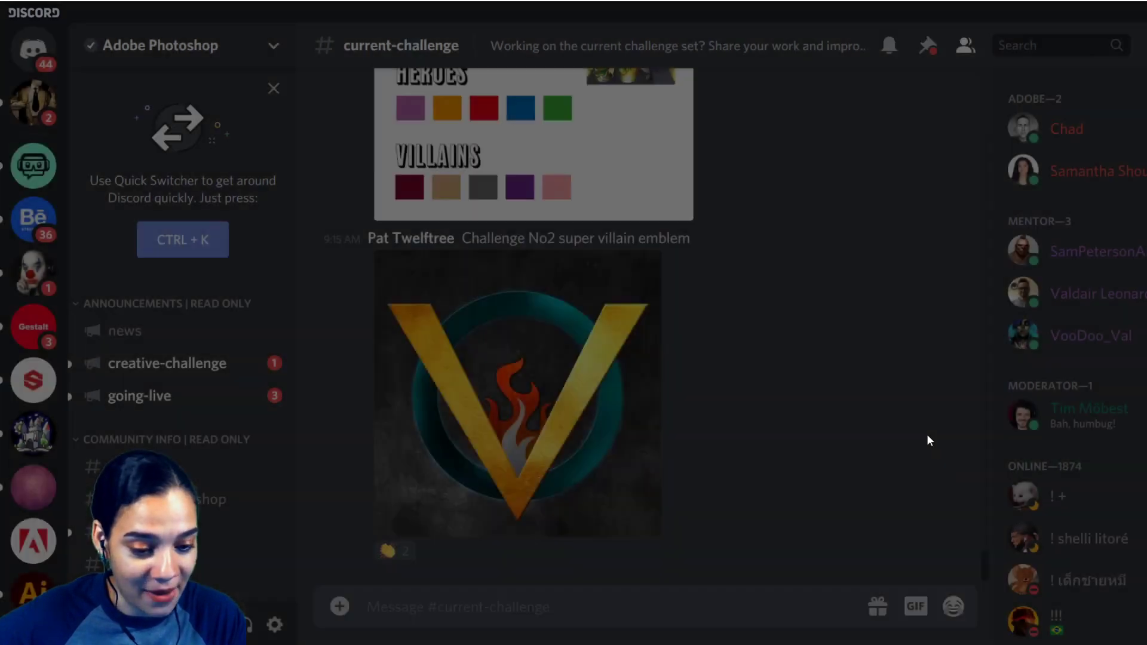
pyautogui.scroll(3, 797, 406)
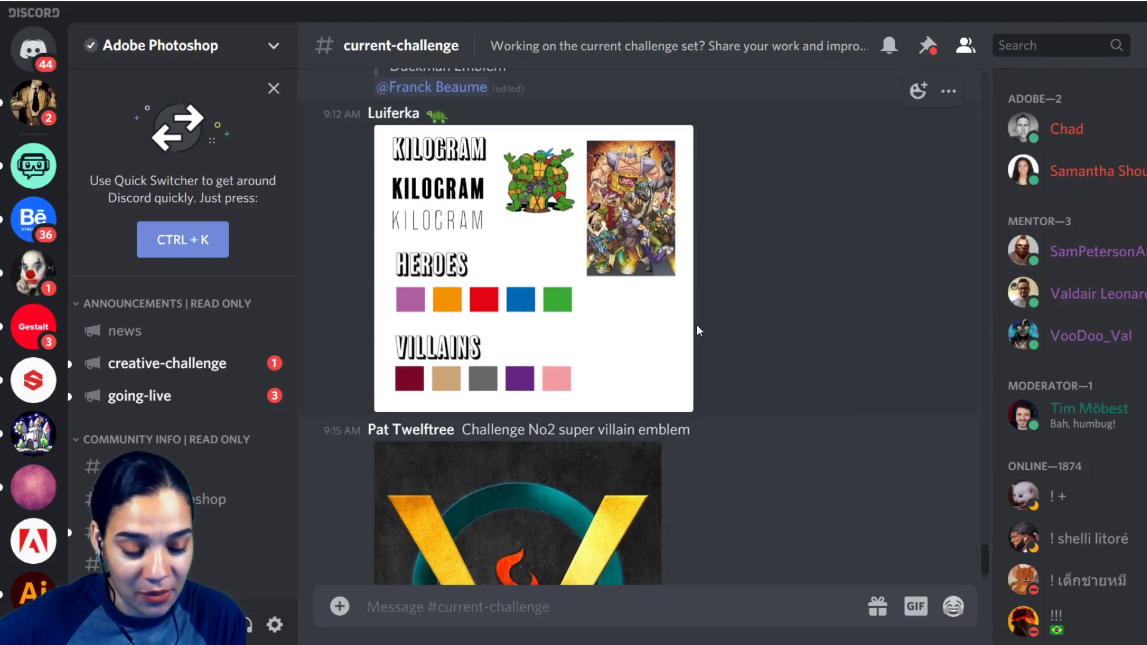
pyautogui.click(531, 297)
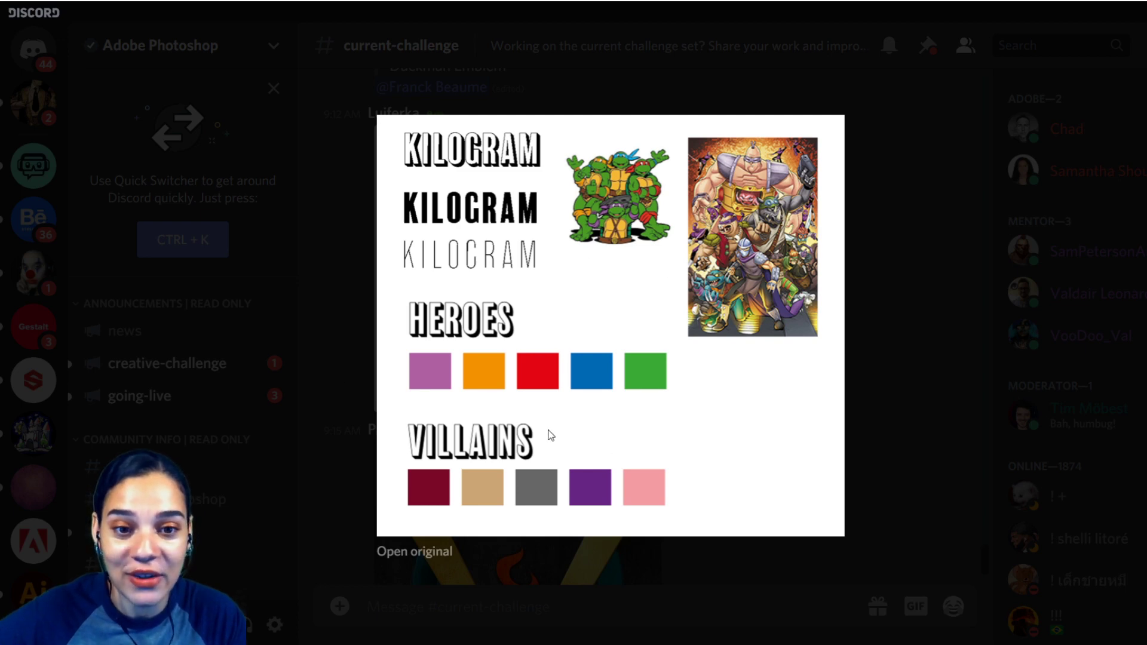
pyautogui.click(749, 409)
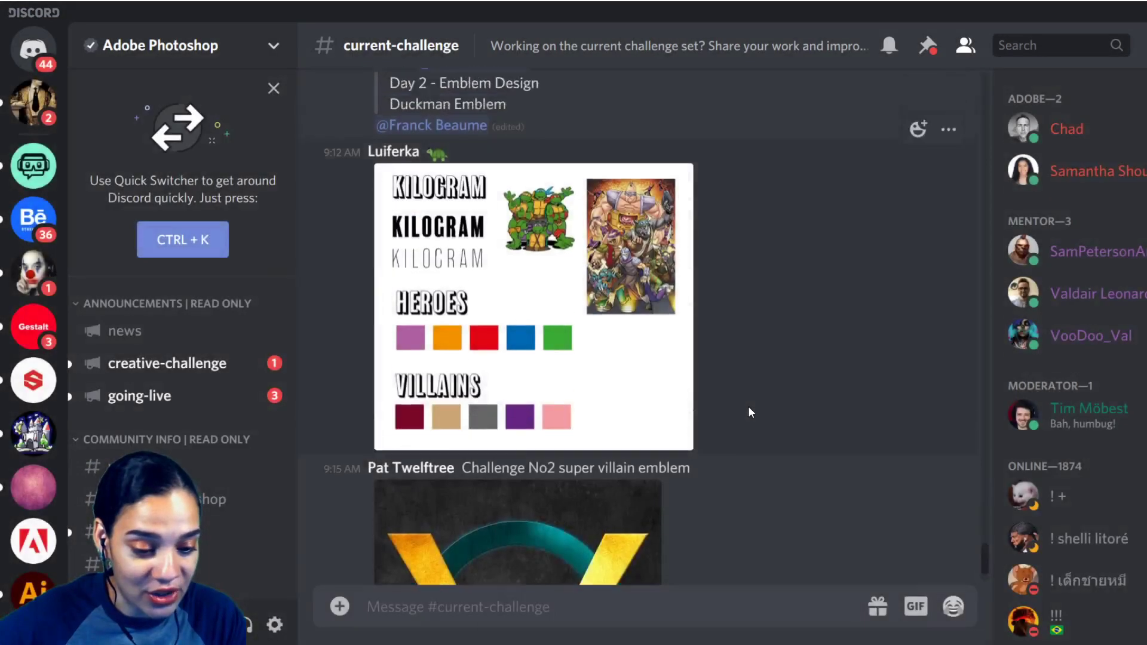
# - Look through earlier challenge posts and view the Day 2 sword-and-oval emblem on the blue background enlarged
pyautogui.scroll(6, 750, 412)
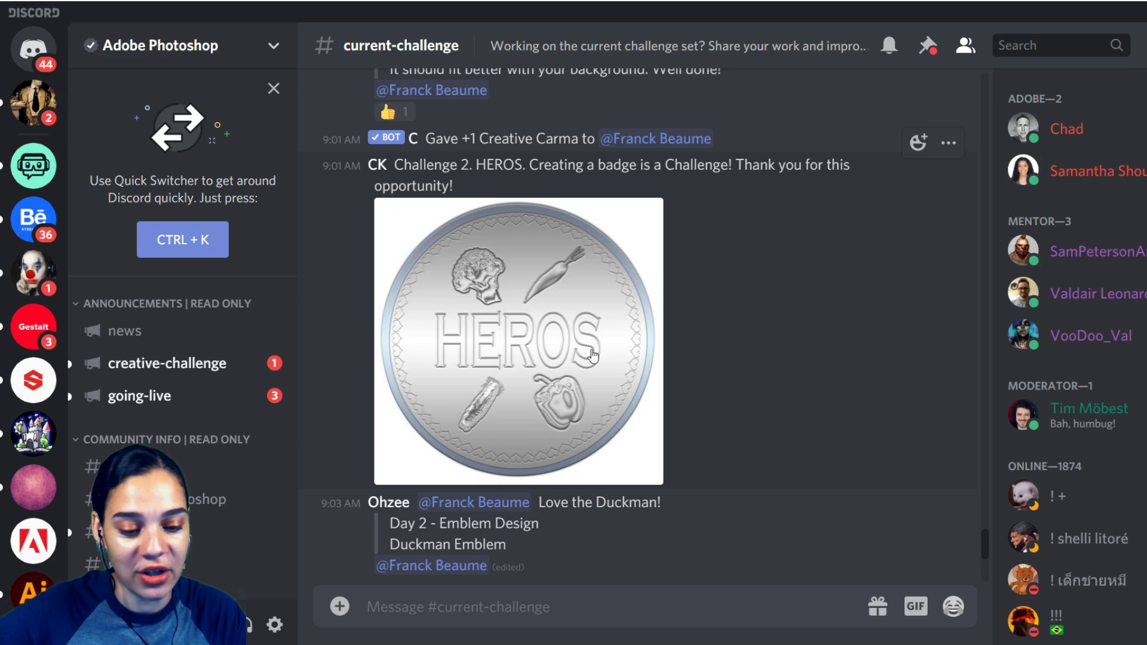
pyautogui.scroll(6, 604, 388)
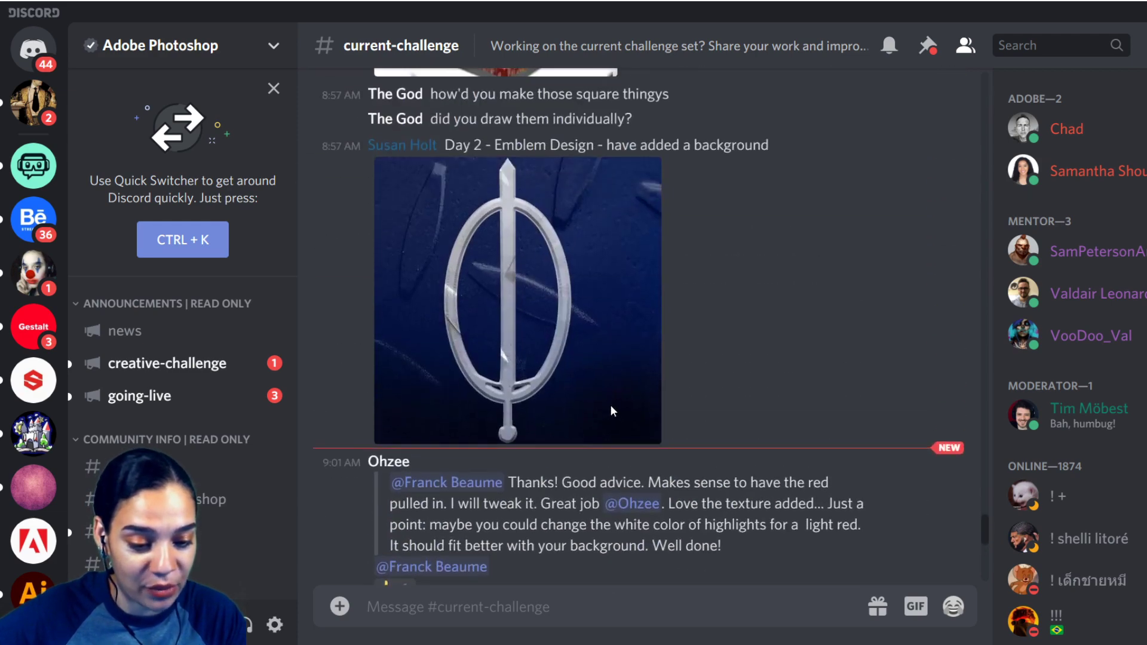
pyautogui.scroll(2, 610, 404)
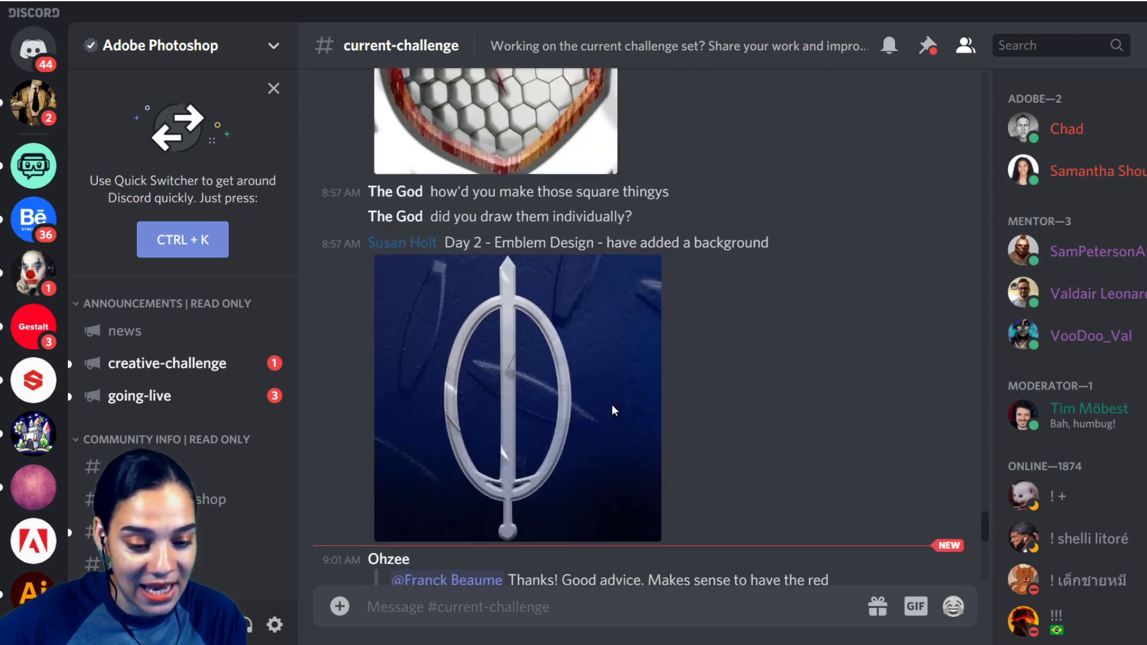
pyautogui.click(562, 387)
pyautogui.click(949, 322)
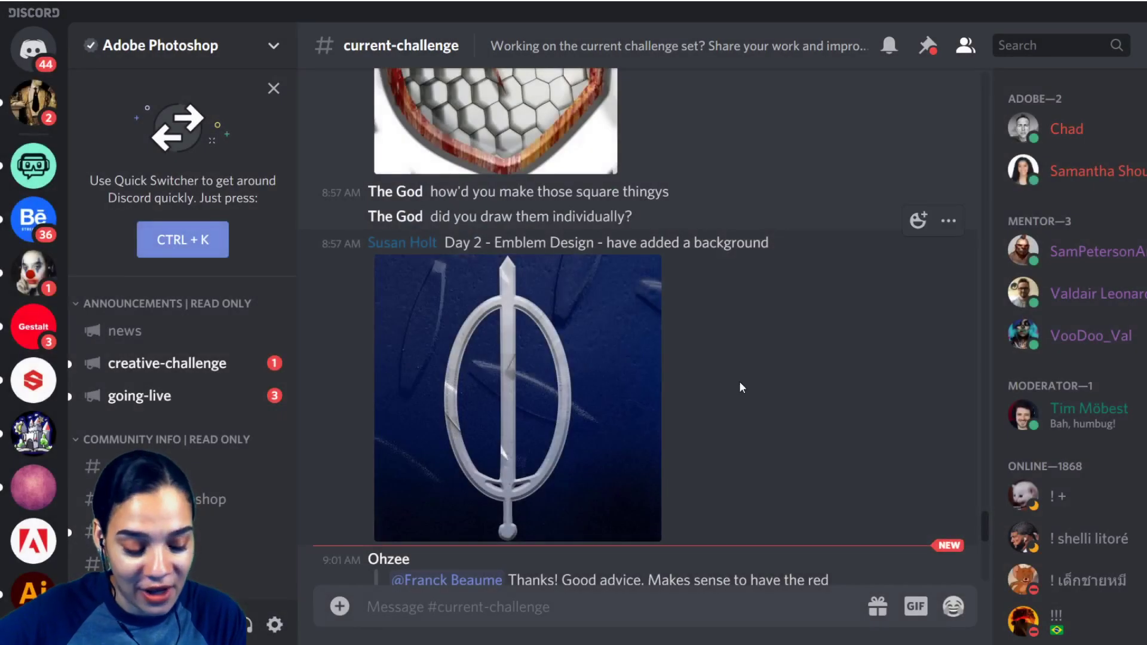
# - Browse older emblem submissions up to the Duckman Emblem, viewing the red Villain Sheriff Badge enlarged along the way
pyautogui.scroll(4, 745, 383)
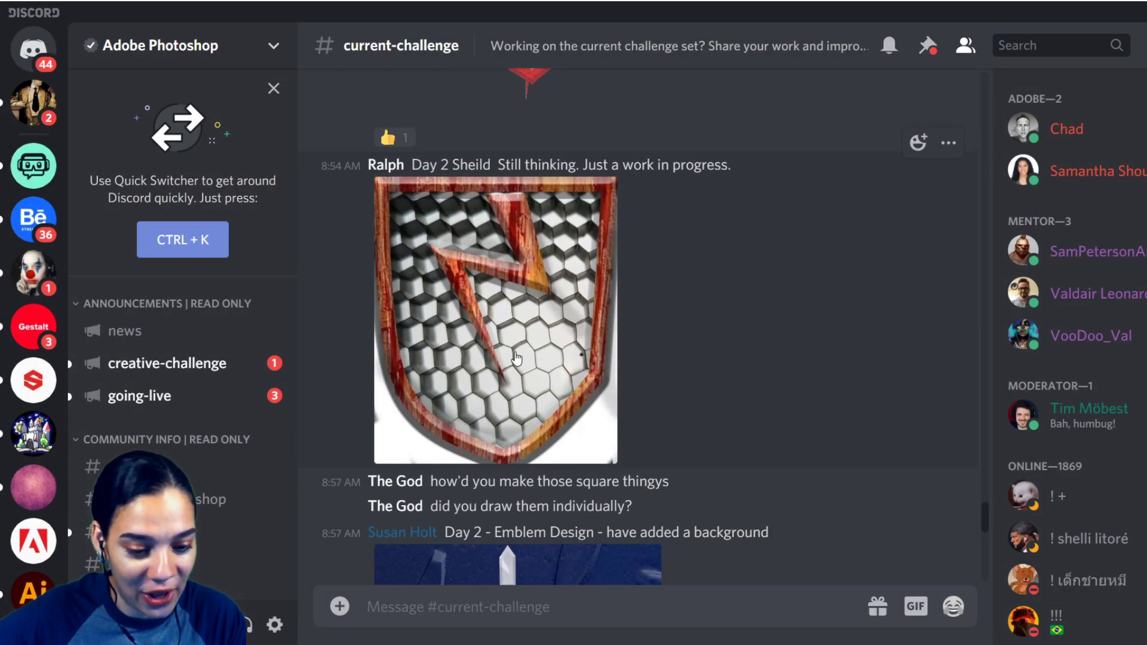
pyautogui.scroll(10, 517, 358)
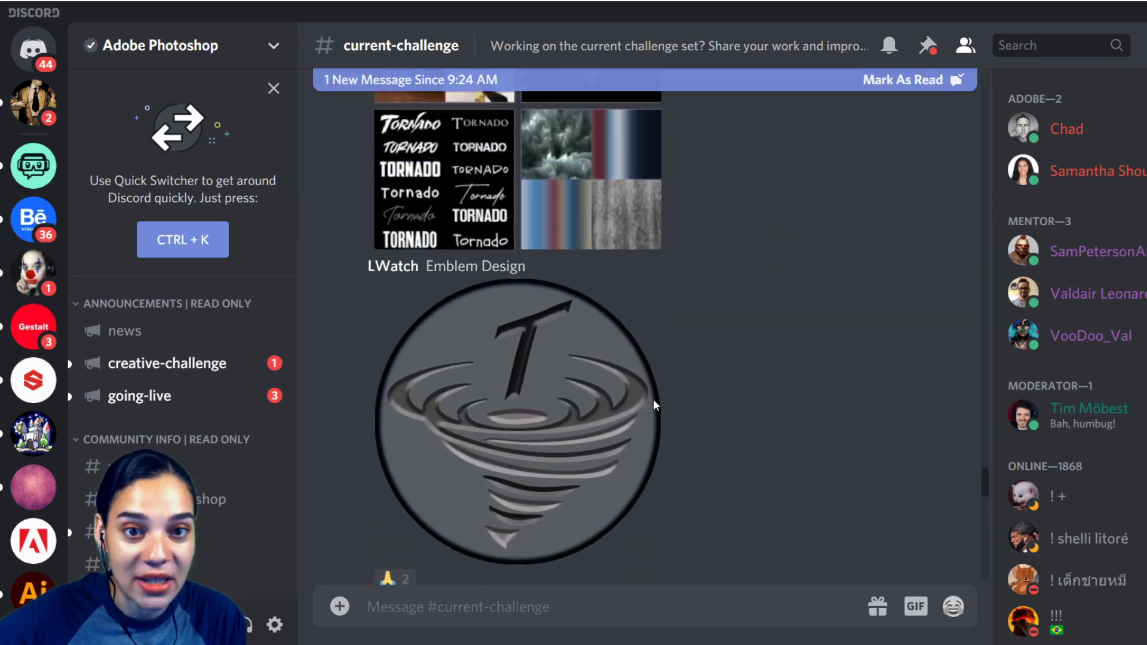
pyautogui.scroll(15, 655, 401)
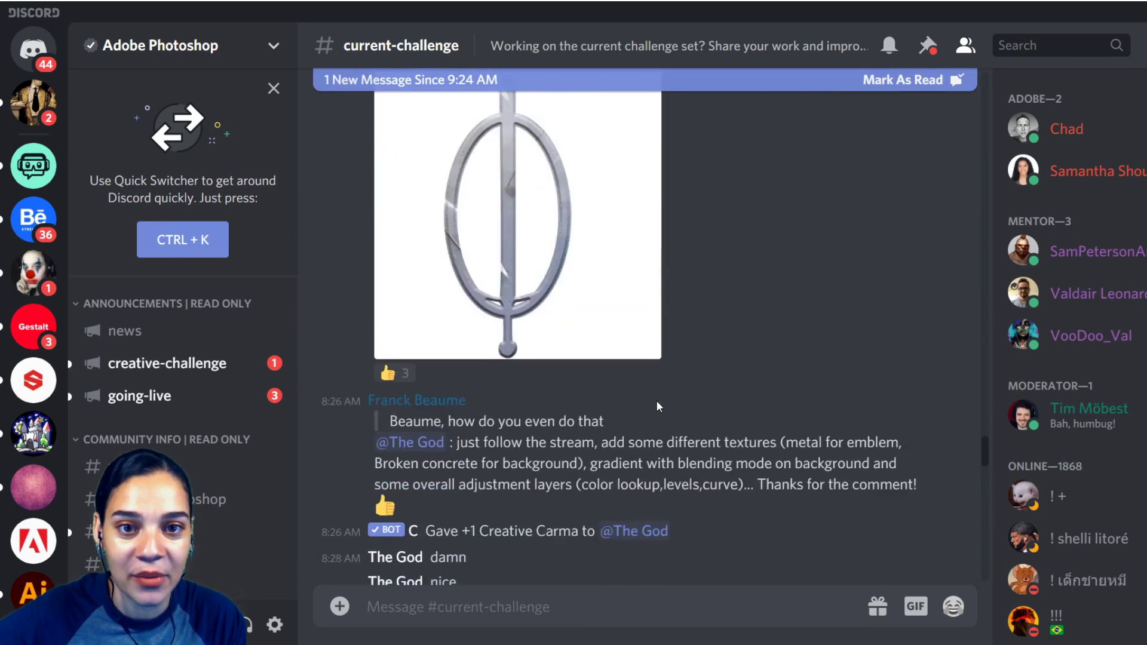
pyautogui.scroll(15, 656, 407)
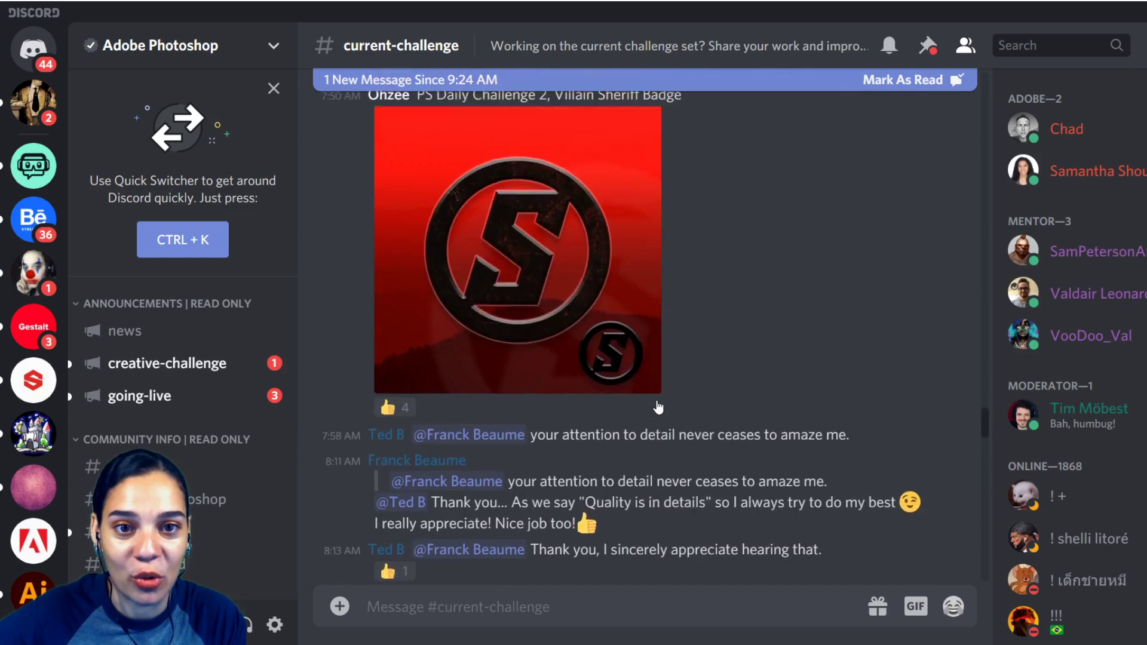
pyautogui.scroll(3, 658, 407)
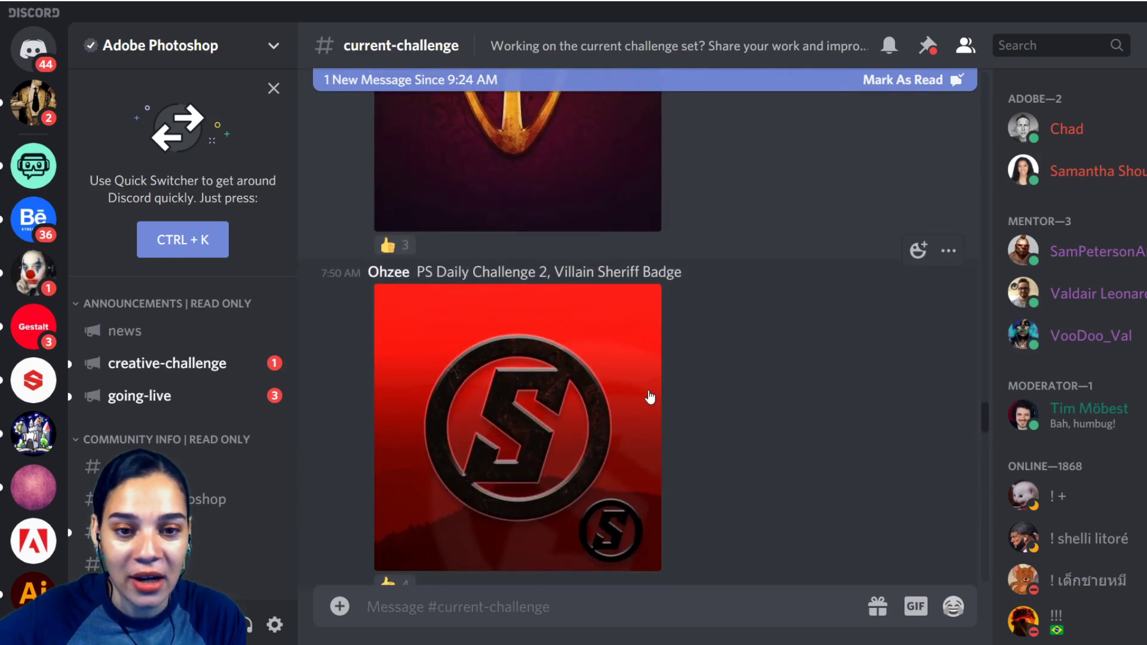
pyautogui.click(544, 400)
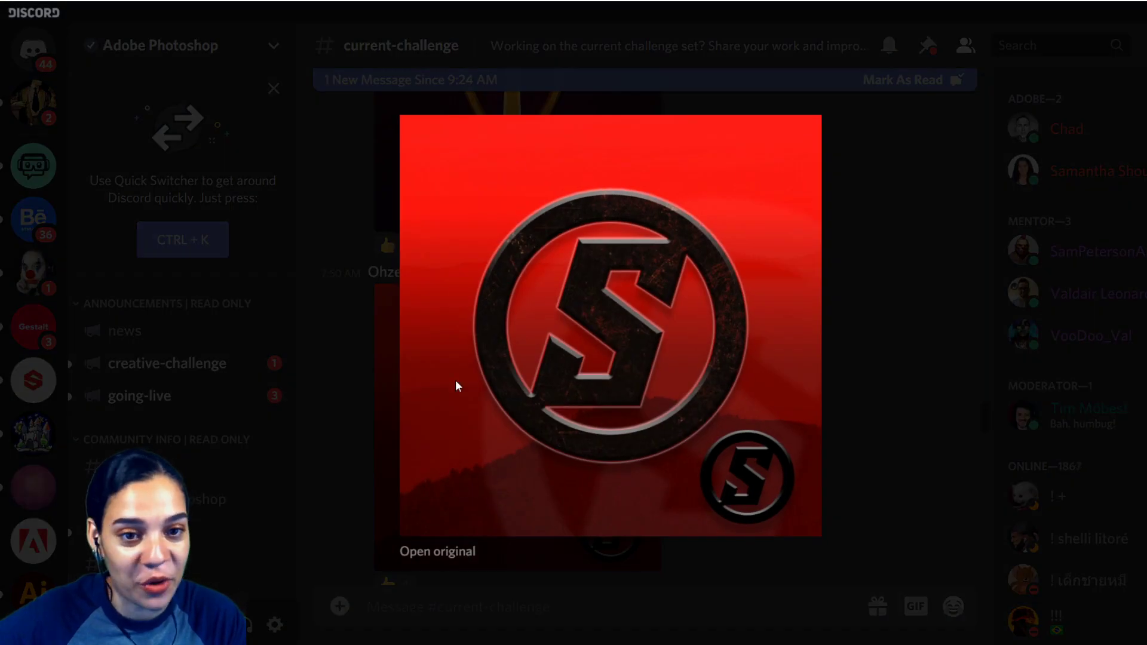
pyautogui.click(757, 330)
pyautogui.scroll(7, 757, 330)
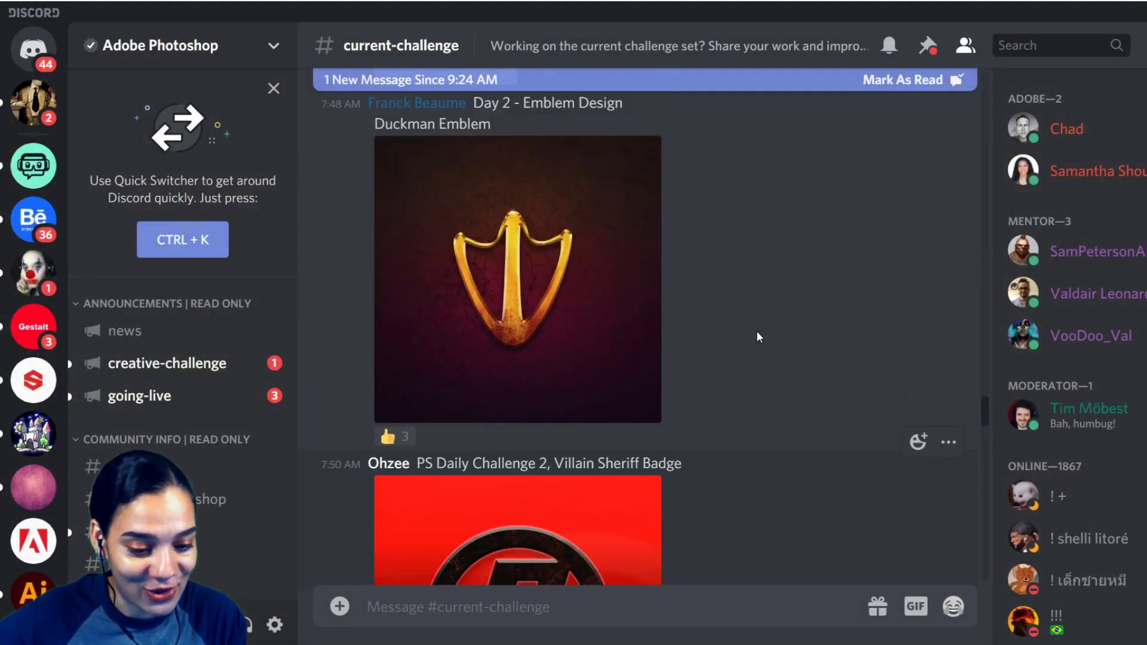
# - Browse older posts in the current-challenge channel, from the Super Dad winged emblems back to the pink round badge with the golden lightning bolt
pyautogui.scroll(10, 756, 332)
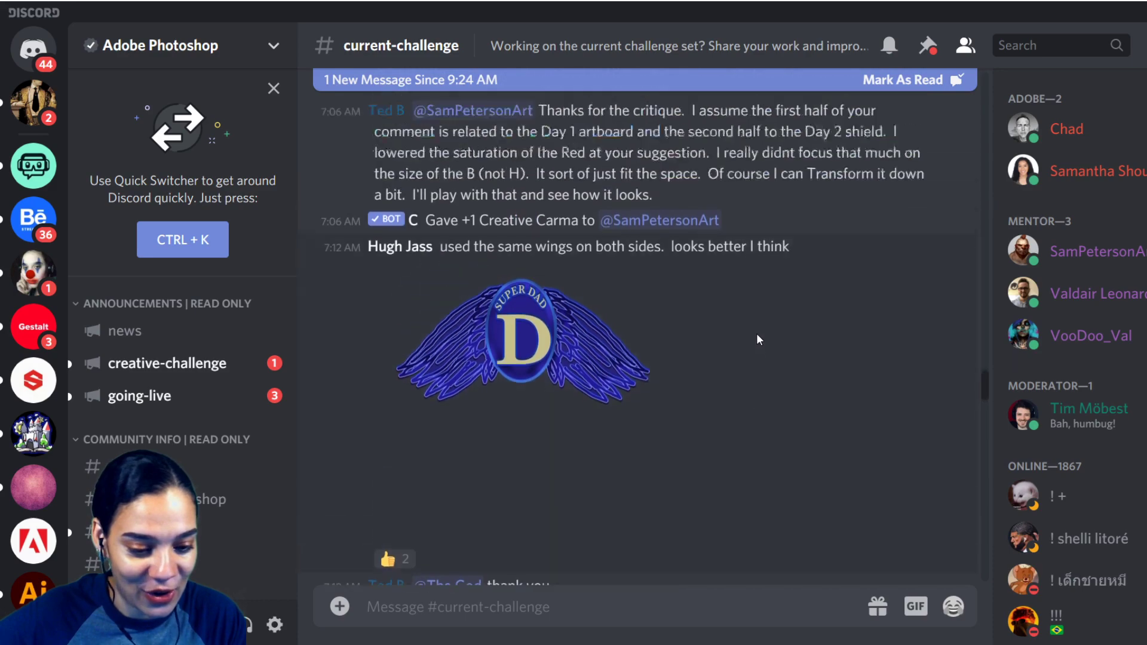
pyautogui.scroll(10, 757, 336)
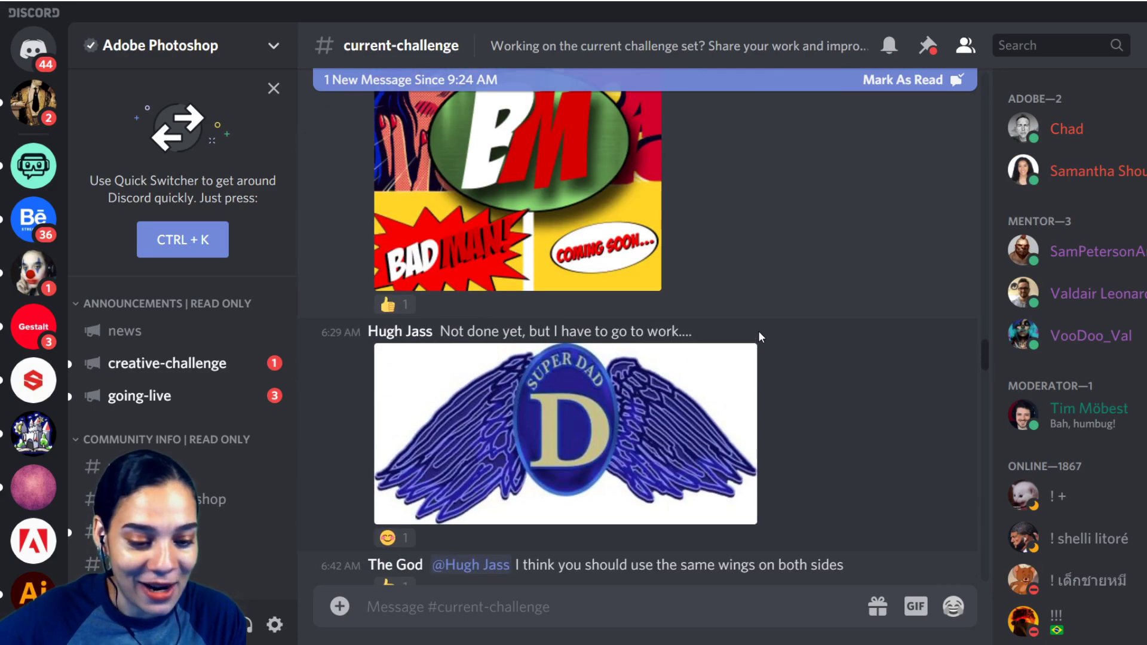
pyautogui.scroll(8, 759, 333)
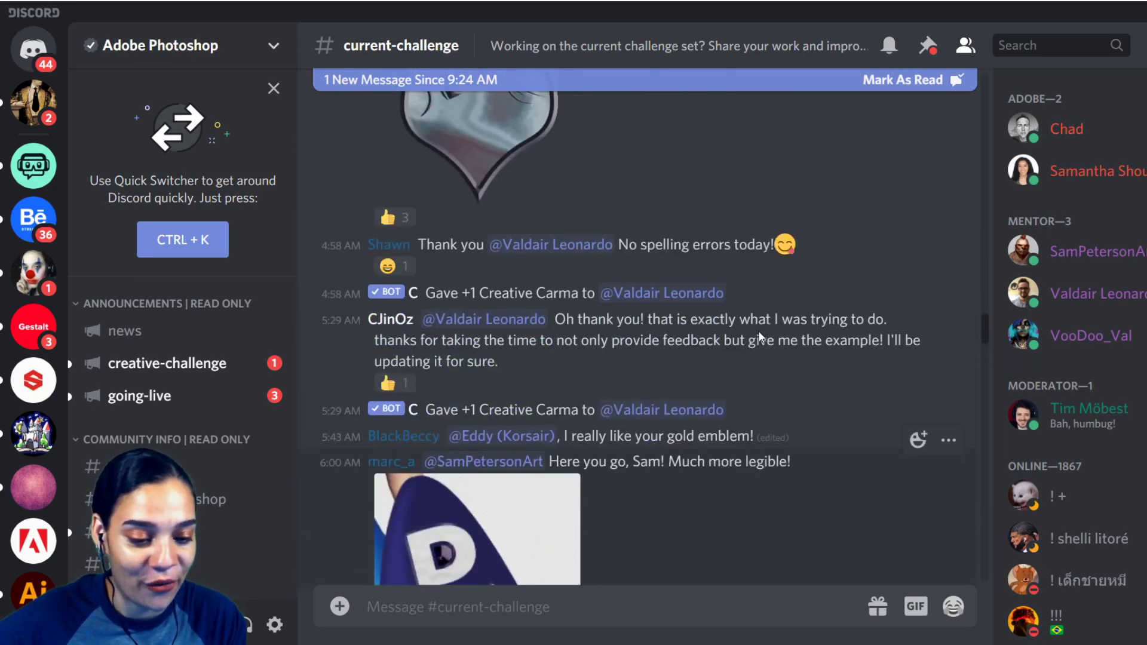
pyautogui.scroll(10, 758, 332)
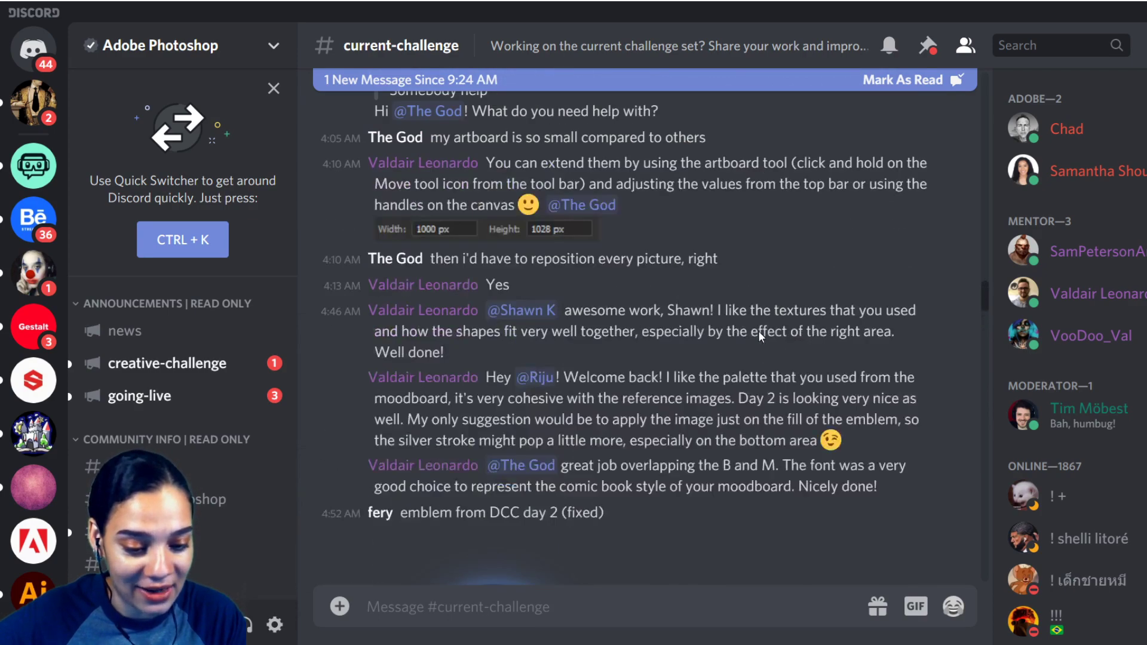
pyautogui.scroll(10, 759, 336)
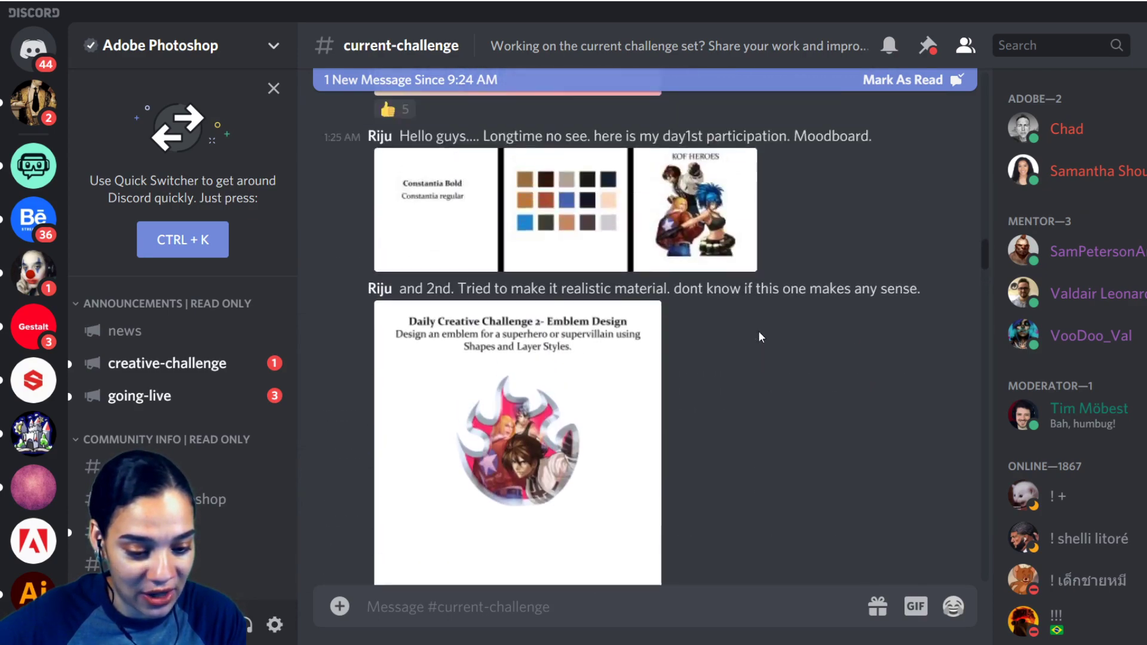
pyautogui.scroll(10, 761, 337)
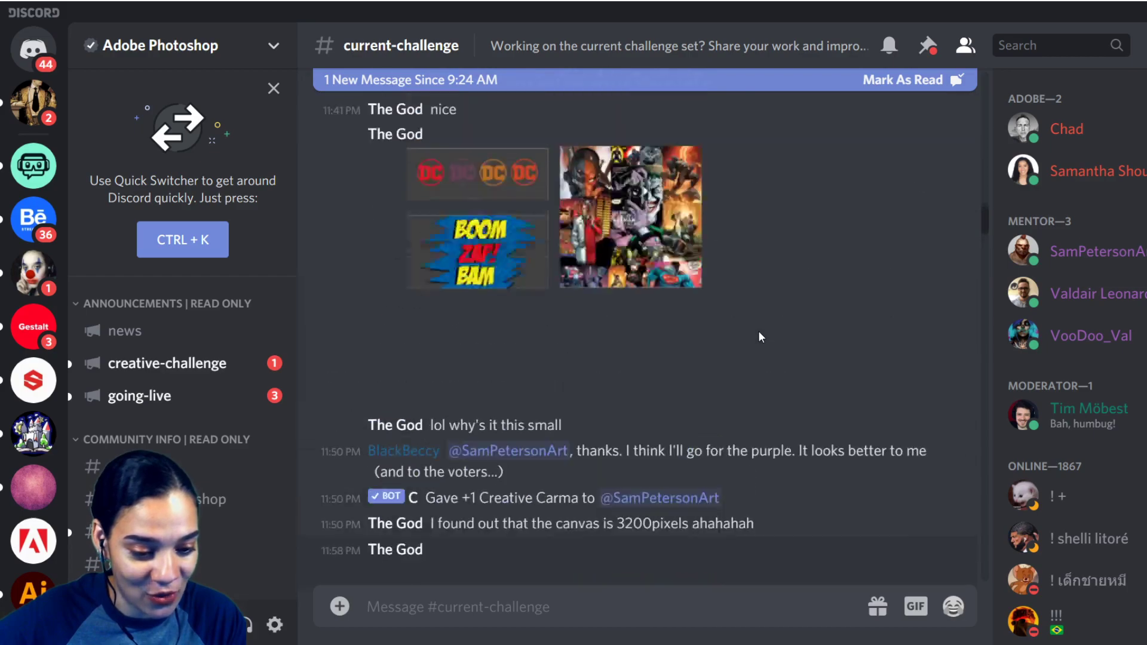
pyautogui.scroll(10, 758, 331)
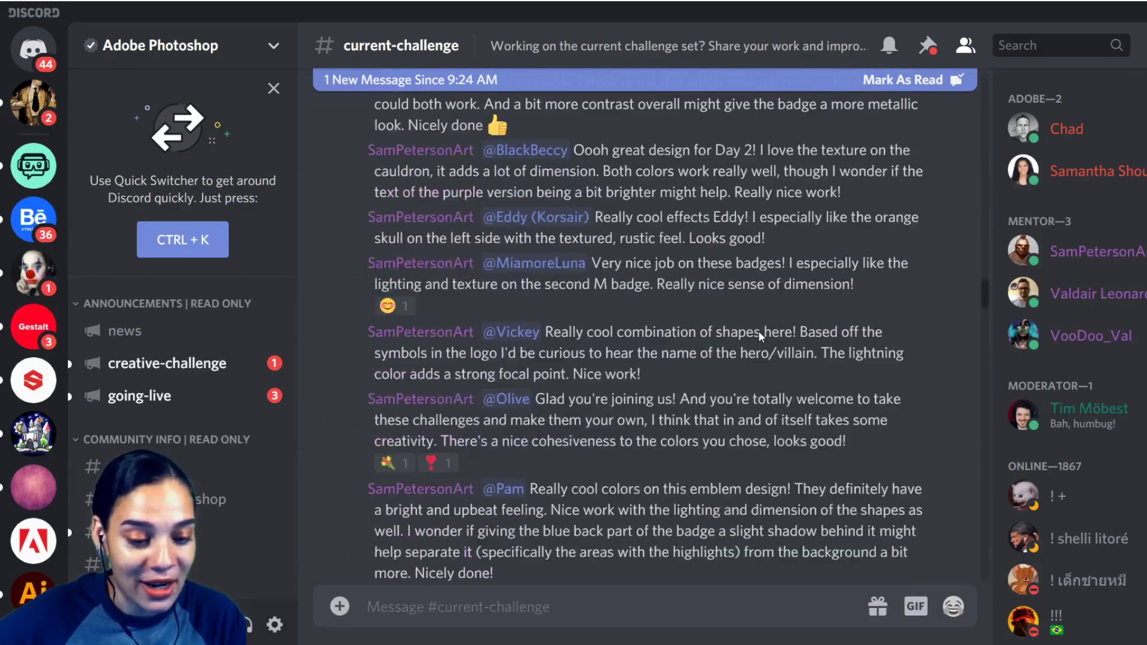
pyautogui.scroll(10, 760, 338)
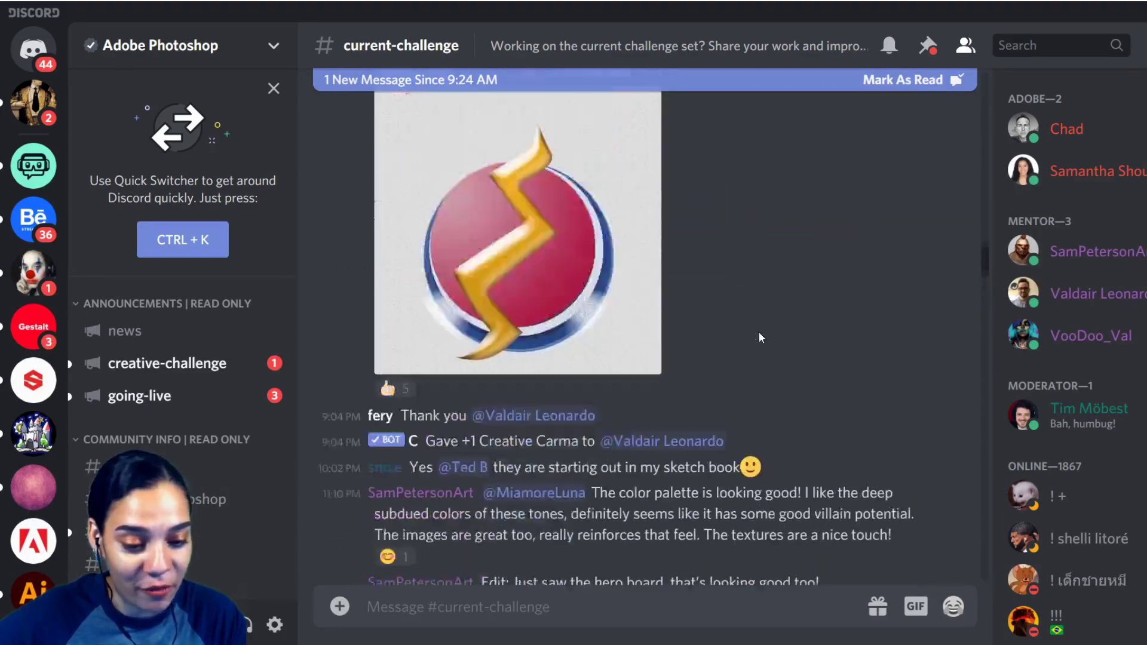
pyautogui.scroll(3, 758, 337)
# - Look through earlier submissions, including the Glamour emblem, unicorn shield, owl emblem and Brainiac Shield, back to the villains food moodboard
pyautogui.scroll(10, 759, 335)
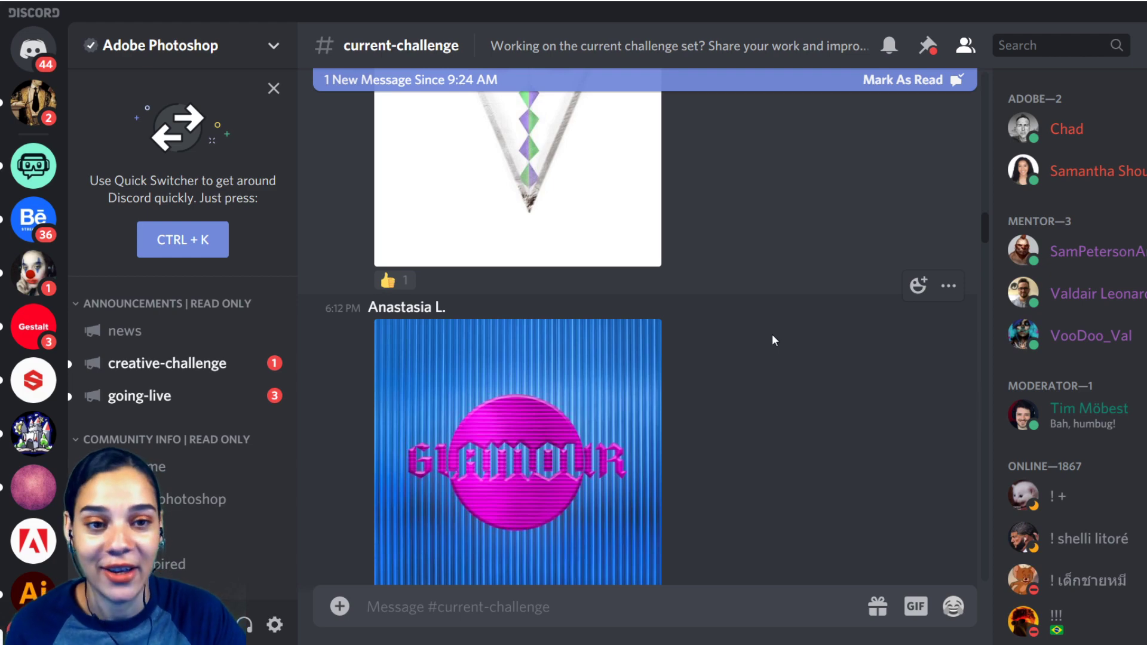
pyautogui.scroll(10, 773, 339)
pyautogui.scroll(10, 772, 336)
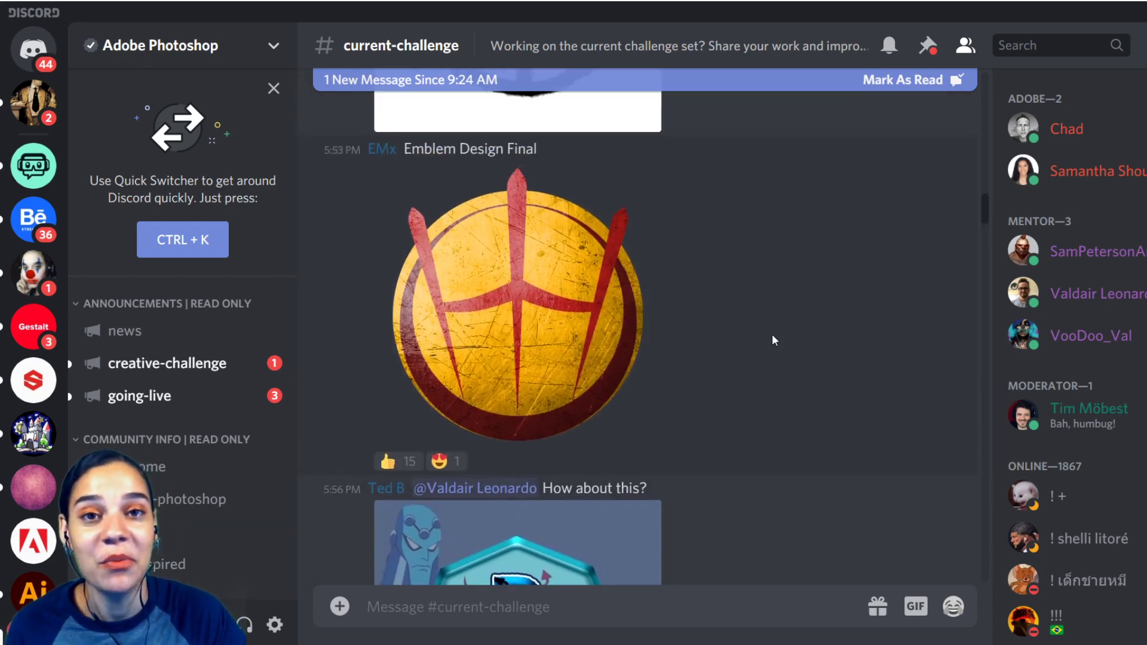
pyautogui.scroll(8, 773, 339)
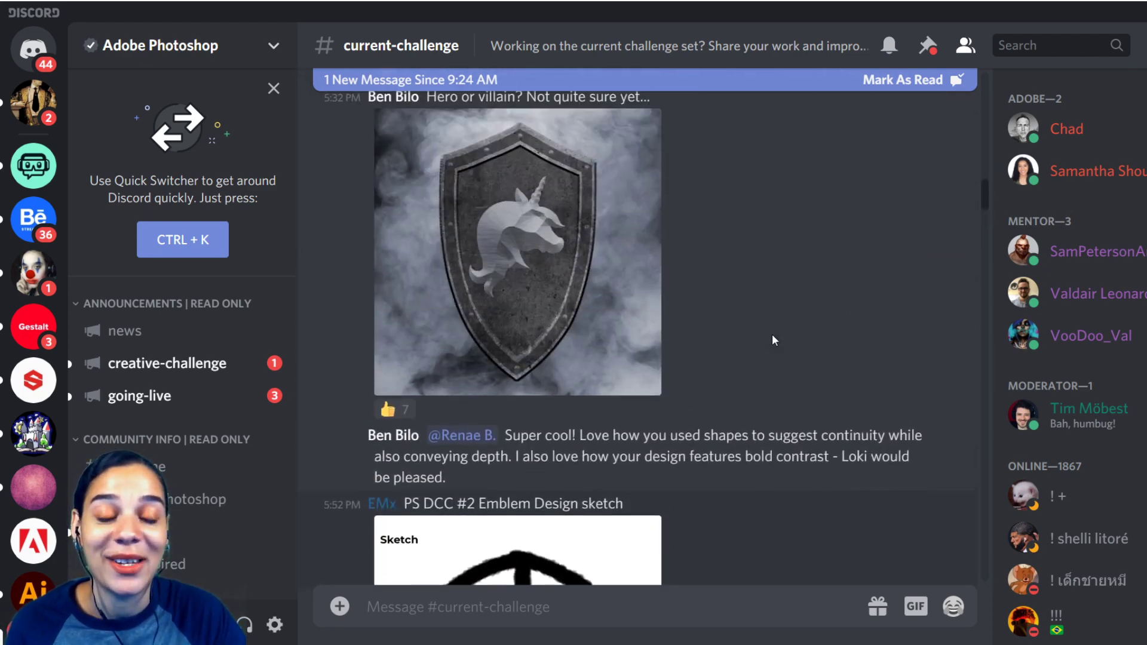
pyautogui.scroll(6, 772, 334)
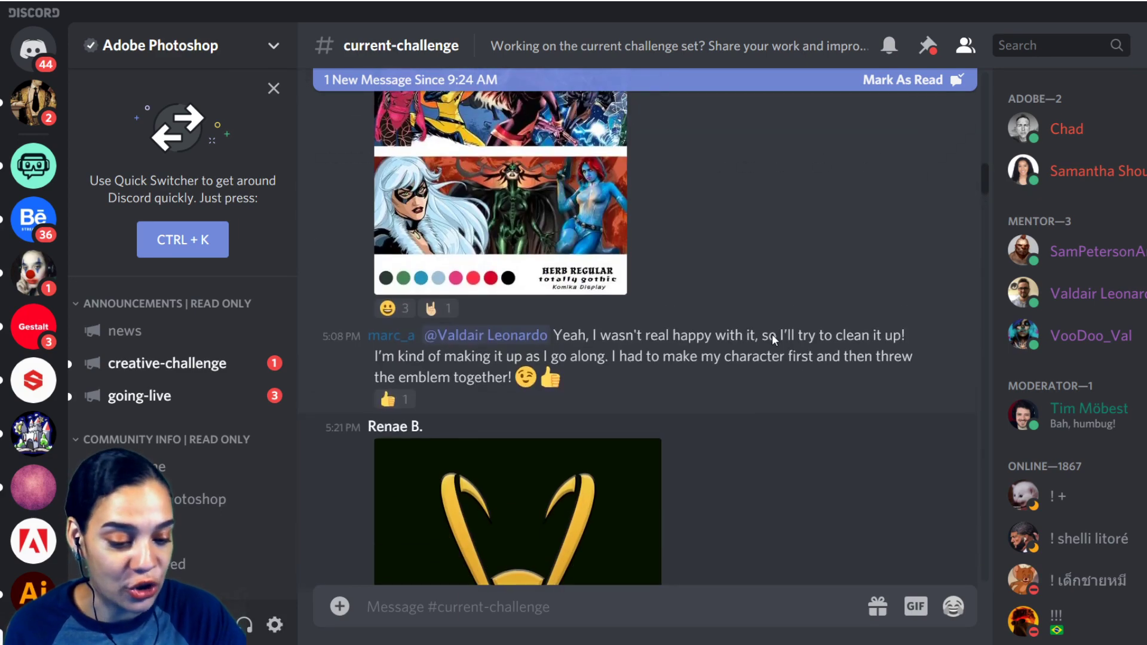
pyautogui.scroll(5, 772, 334)
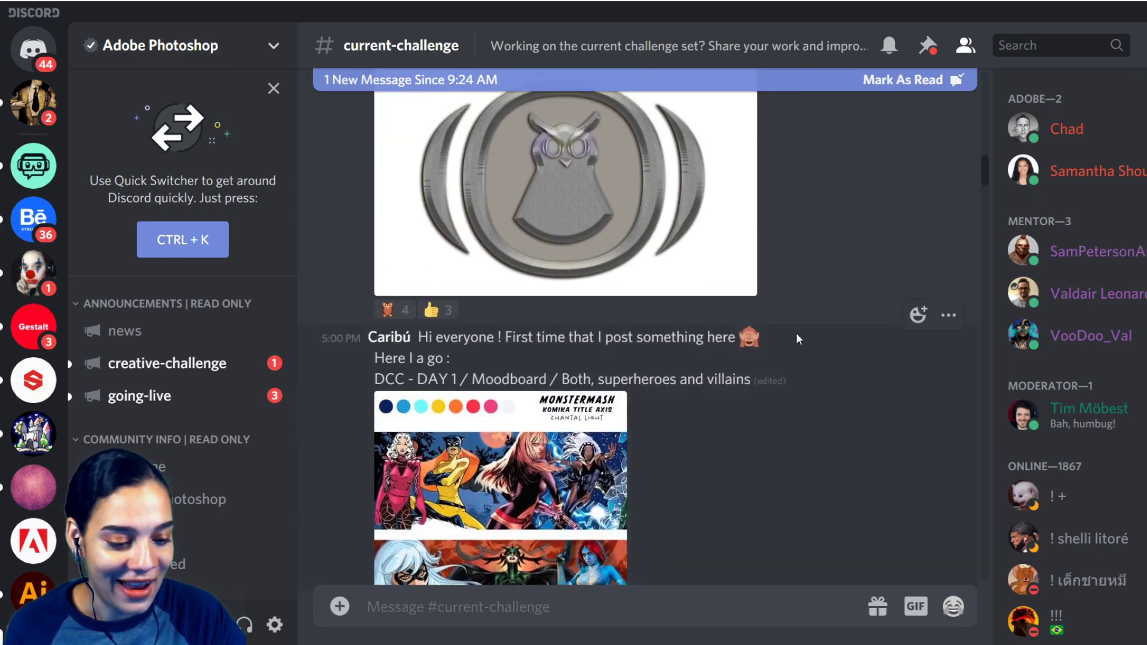
pyautogui.scroll(5, 800, 329)
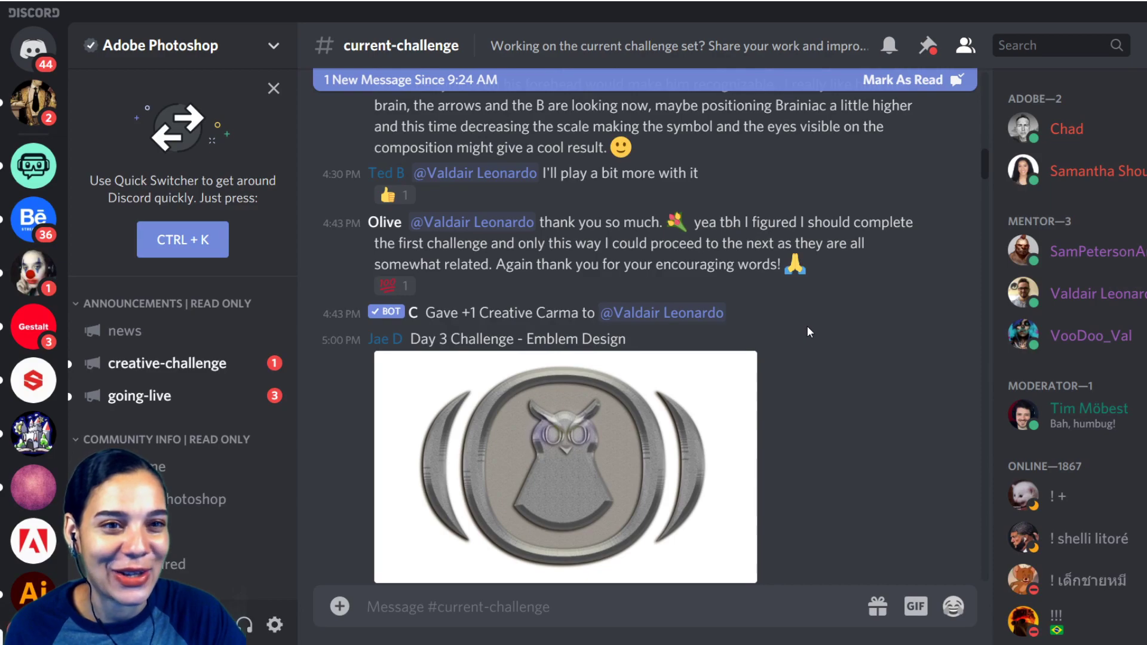
pyautogui.scroll(14, 808, 329)
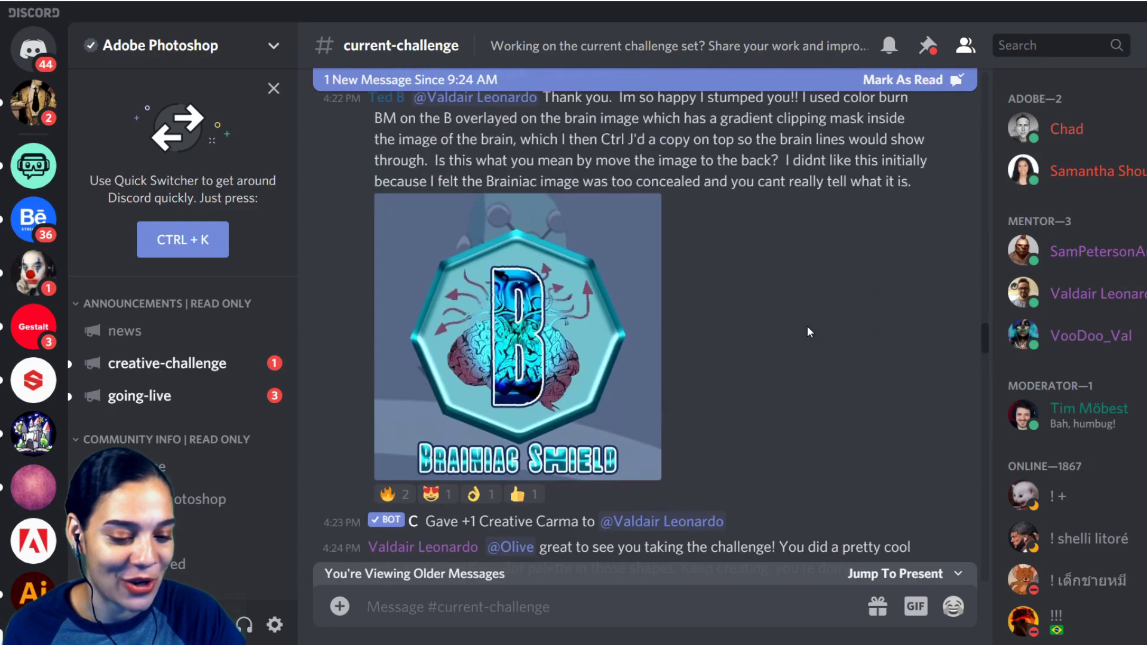
pyautogui.scroll(15, 807, 331)
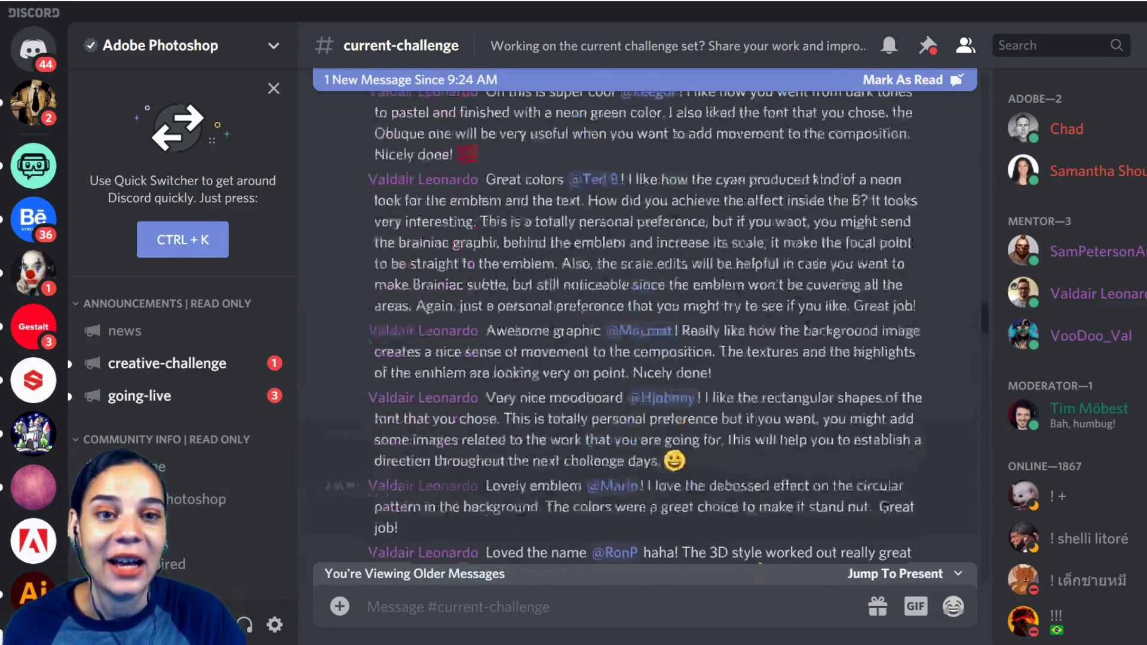
pyautogui.scroll(9, 808, 331)
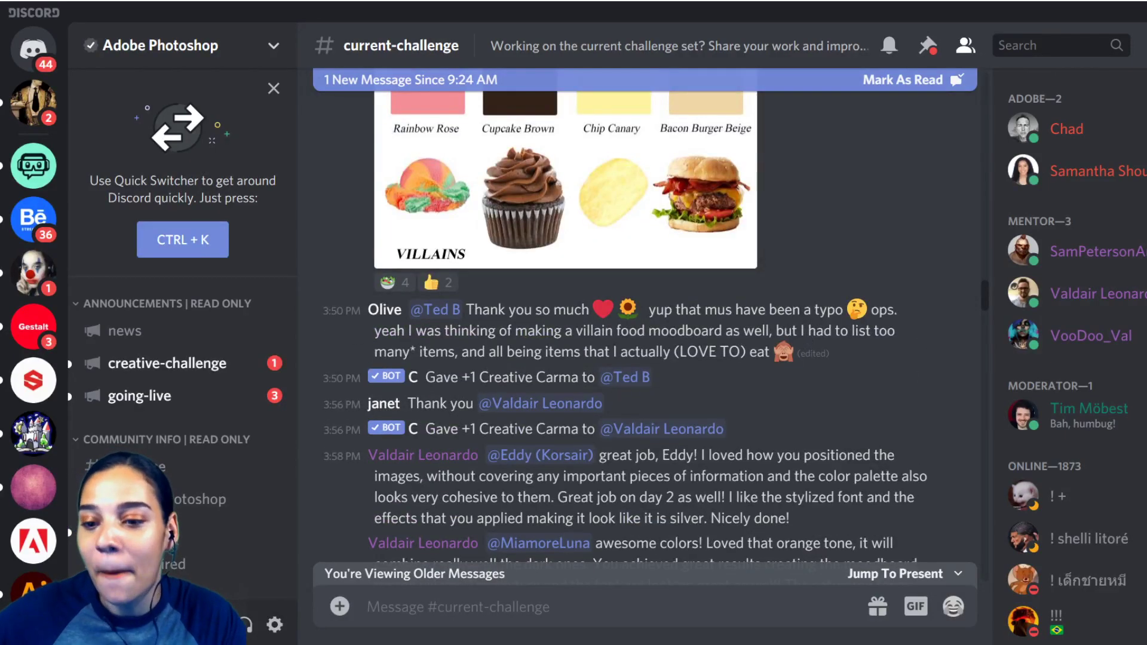